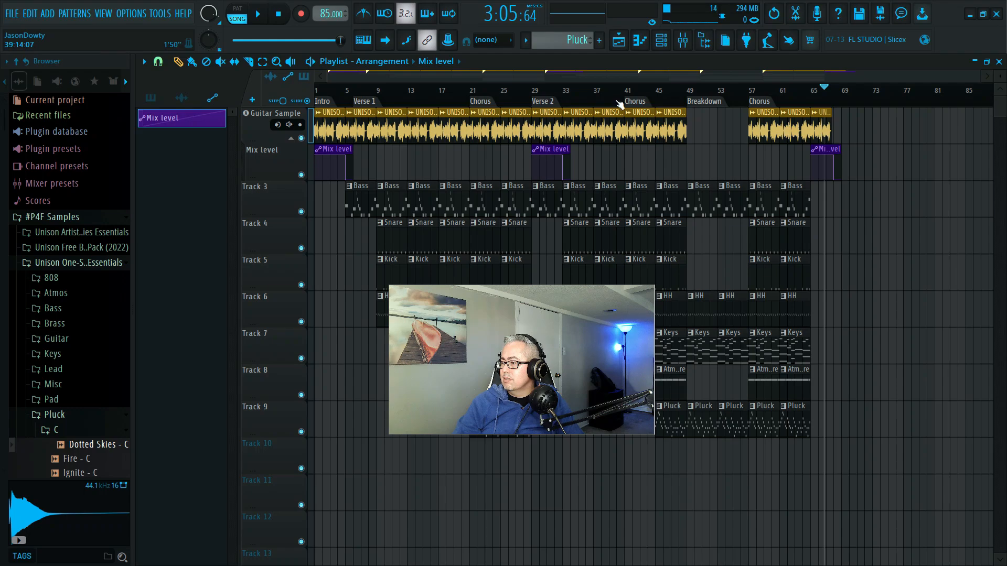
# Step: Delete the Chorus marker at bar 41 and add a marker named Chorus in bar 45 of the timeline
pyautogui.rightClick(635, 103)
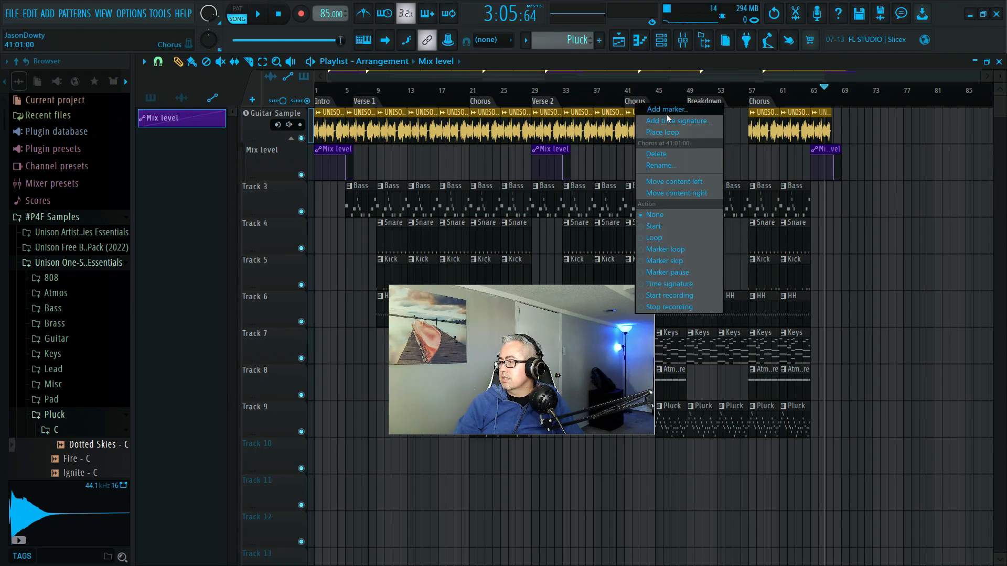
pyautogui.click(681, 155)
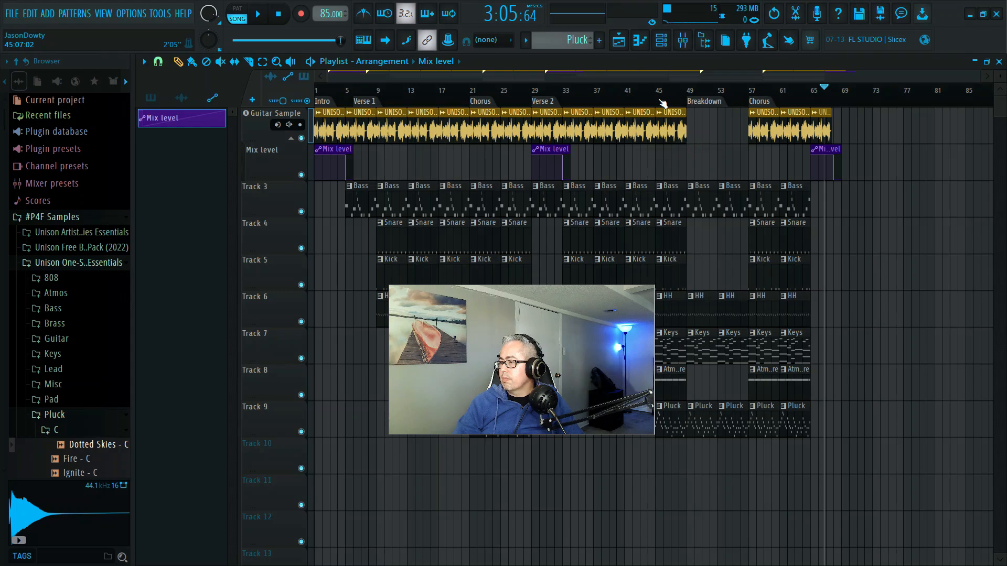
pyautogui.rightClick(659, 100)
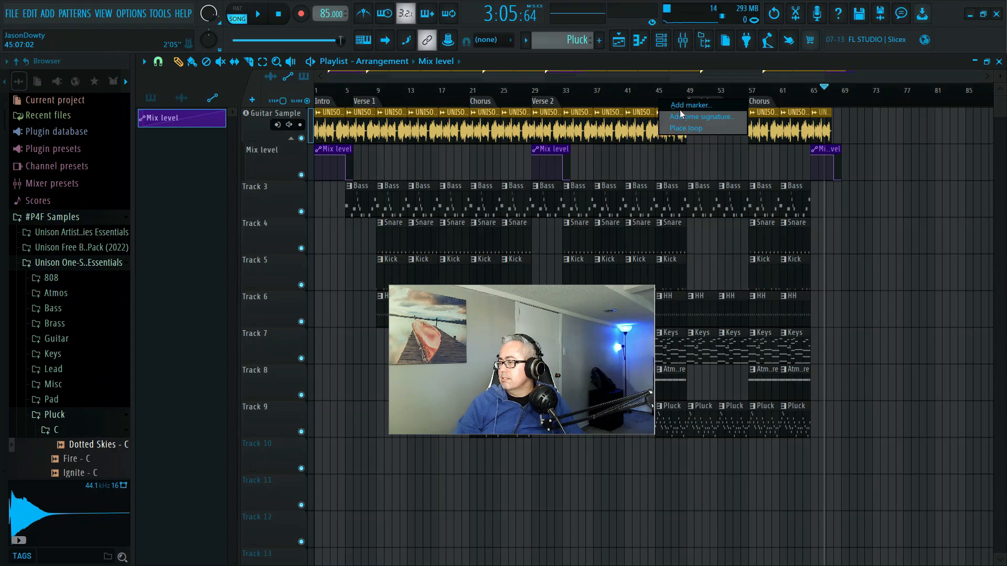
pyautogui.click(680, 109)
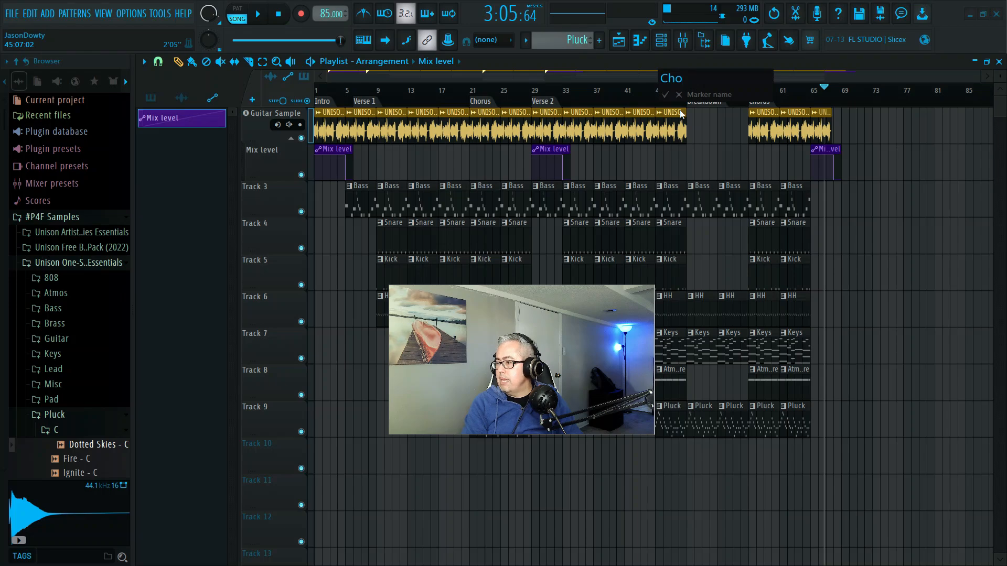
pyautogui.write('Chorus')
pyautogui.press('Return')
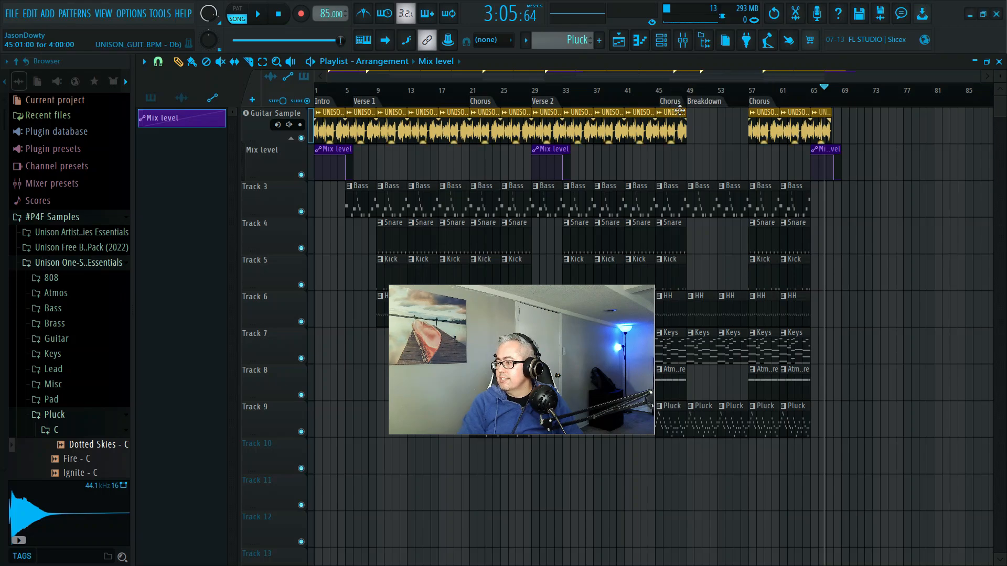
pyautogui.rightClick(715, 101)
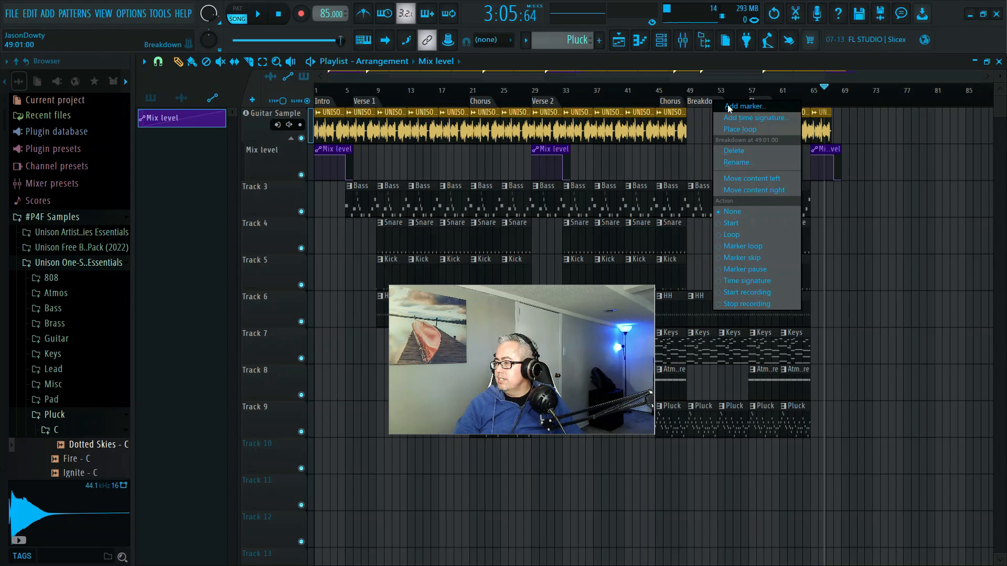
pyautogui.click(729, 106)
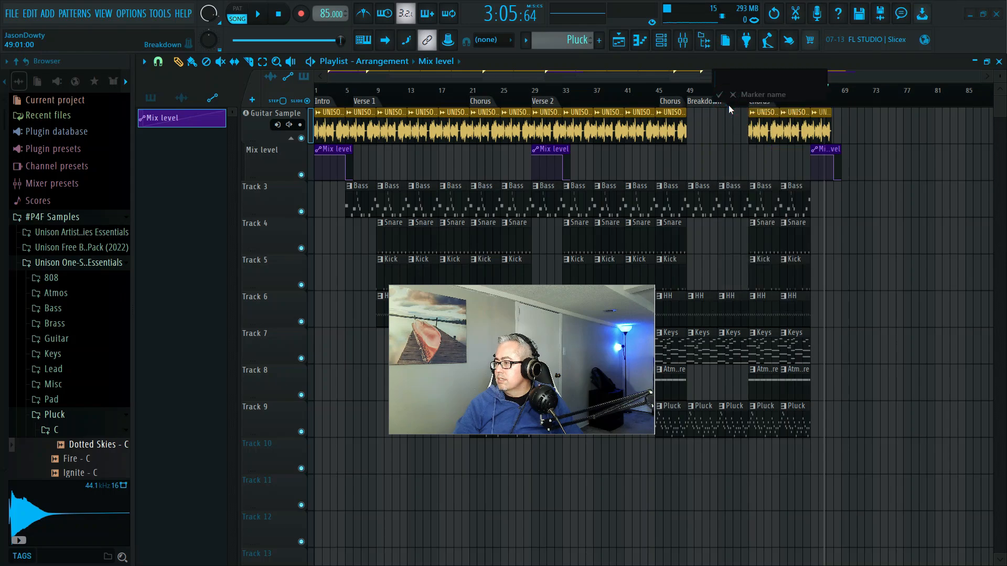
pyautogui.click(732, 95)
# Step: Delete the Breakdown marker at bar 49 and add a marker named Breakdown in bar 53
pyautogui.rightClick(706, 104)
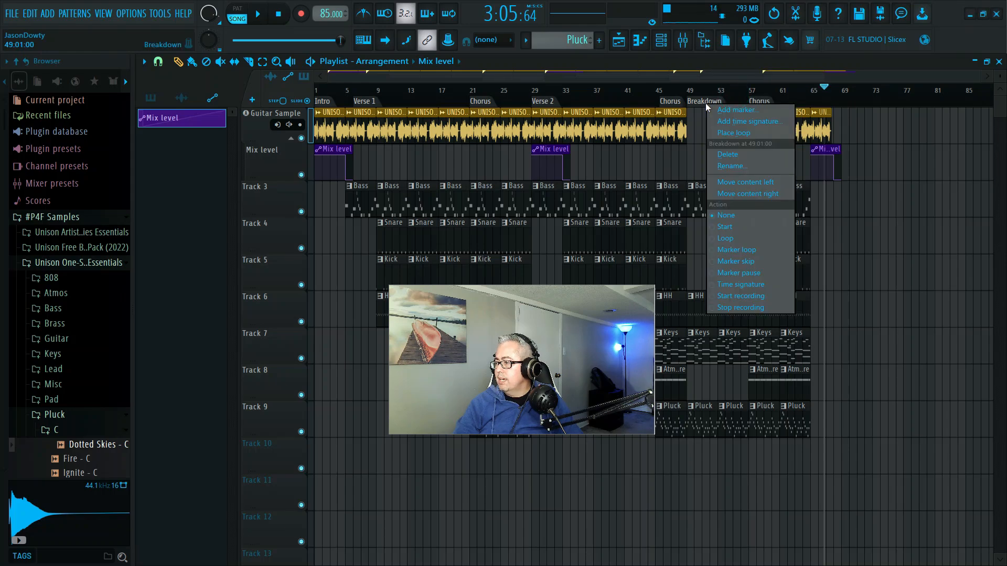
pyautogui.click(732, 154)
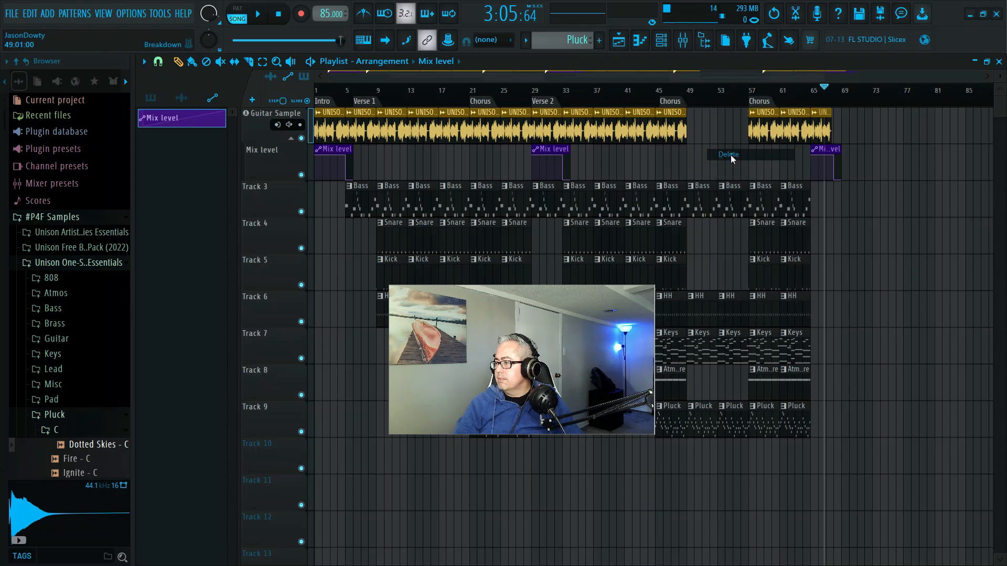
pyautogui.rightClick(721, 101)
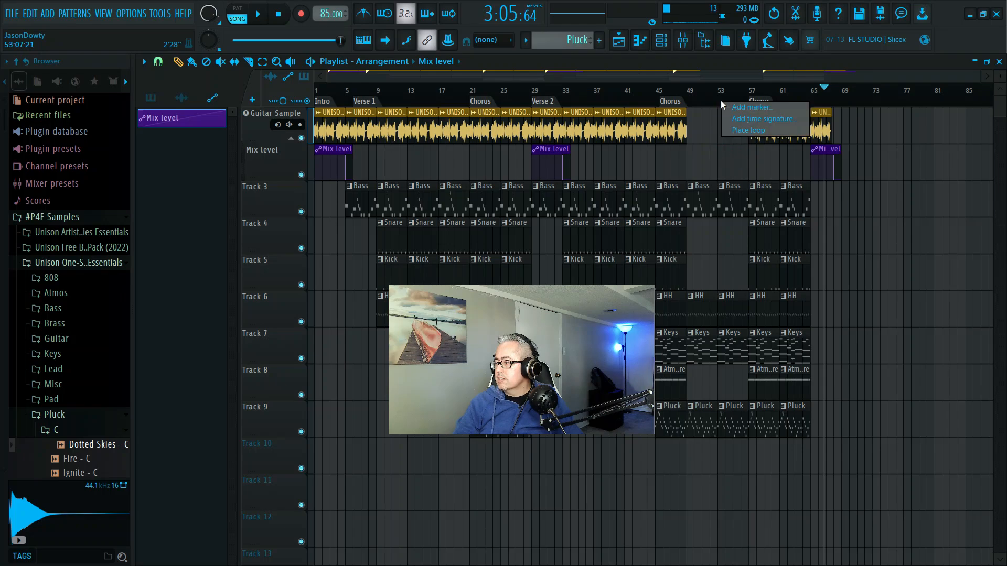
pyautogui.click(752, 108)
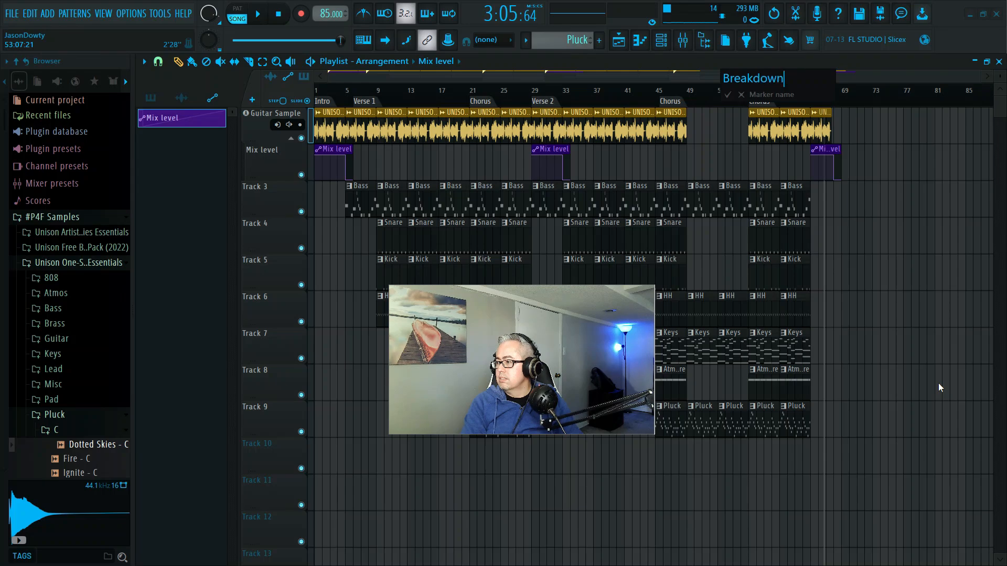
pyautogui.press('Return')
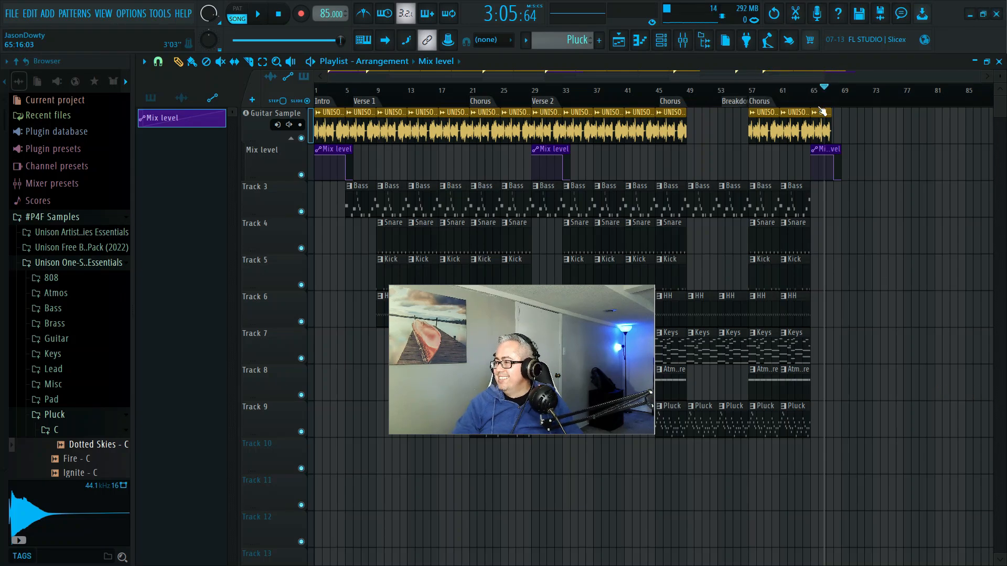
# Step: Delete the last Chorus marker at bar 57 and add a marker named Chorus at about bar 62
pyautogui.rightClick(767, 105)
pyautogui.click(798, 156)
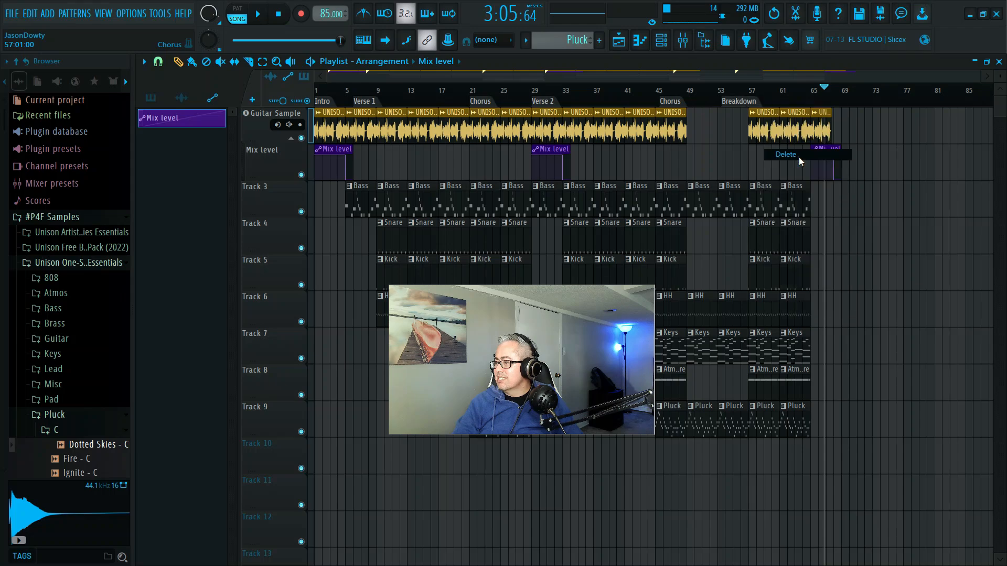
pyautogui.rightClick(790, 102)
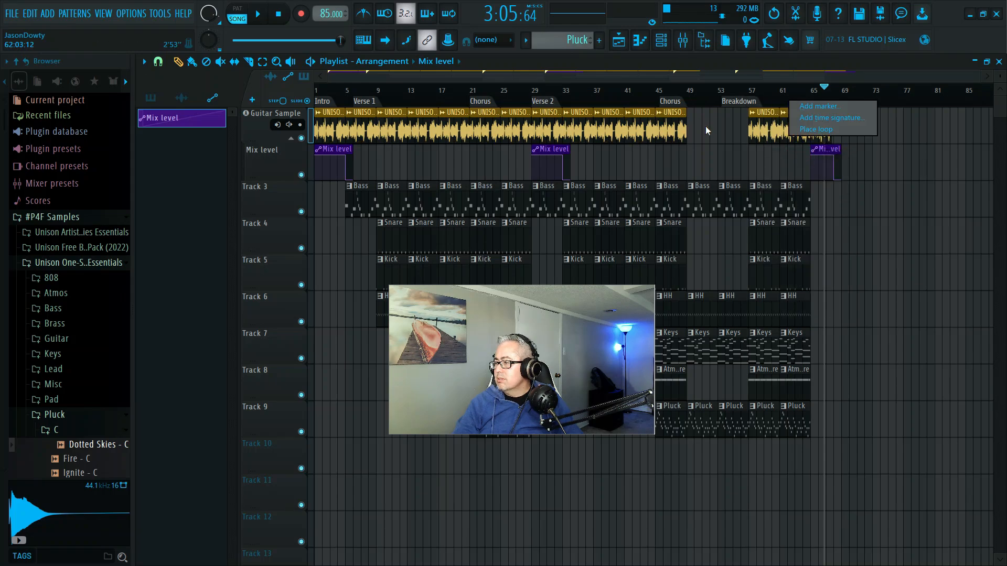
pyautogui.click(790, 95)
pyautogui.rightClick(788, 97)
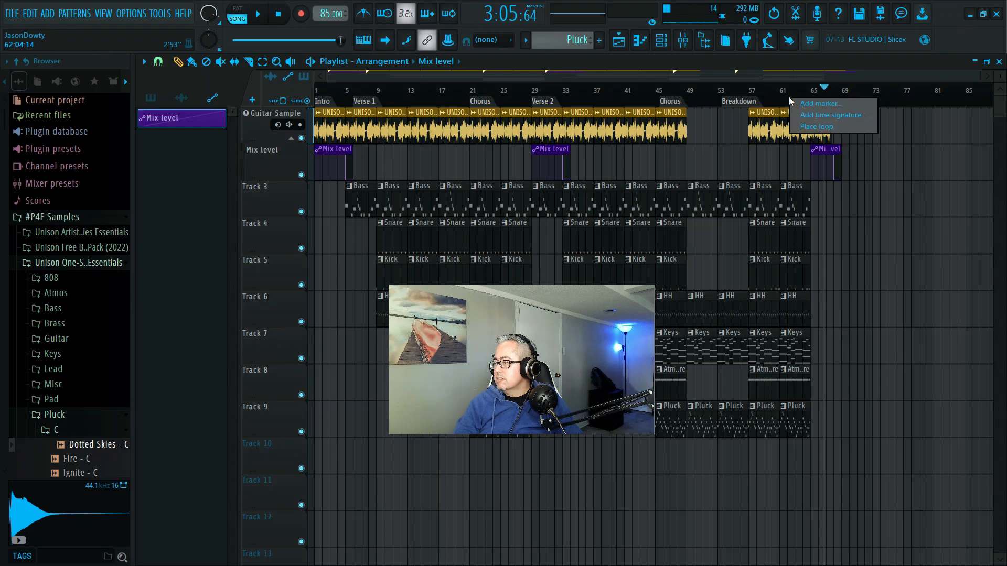
pyautogui.click(807, 108)
pyautogui.write('Cho')
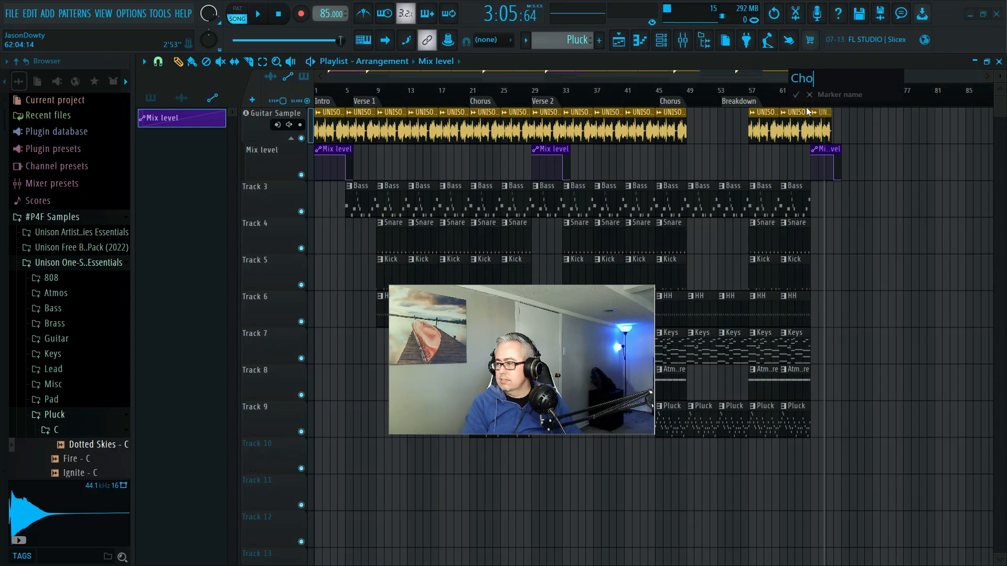
pyautogui.write('rus')
pyautogui.press('Return')
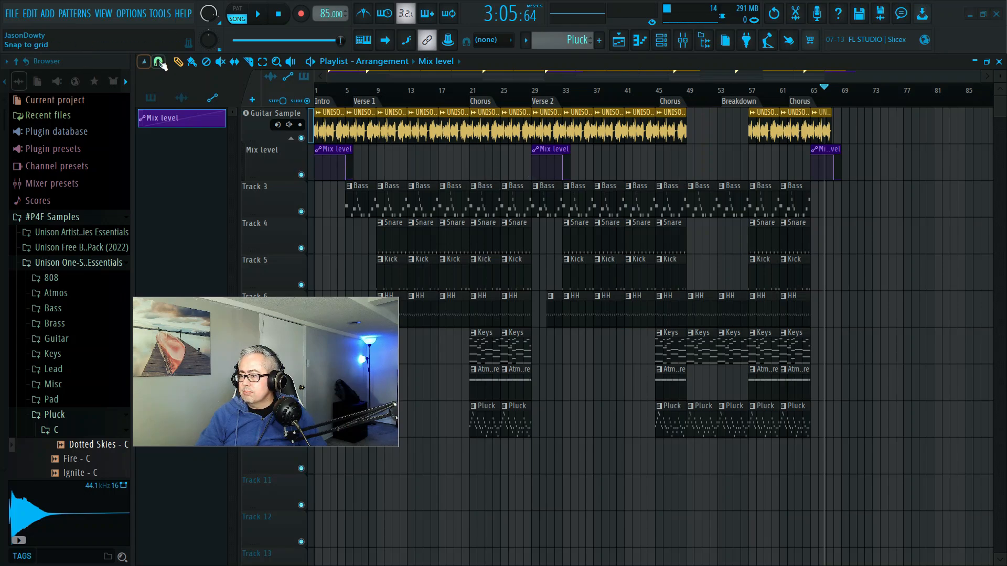
# Step: Select all clips from bar 49 onward and move them four bars later so they start at bar 53
pyautogui.moveTo(933, 446); pyautogui.dragTo(697, 107)
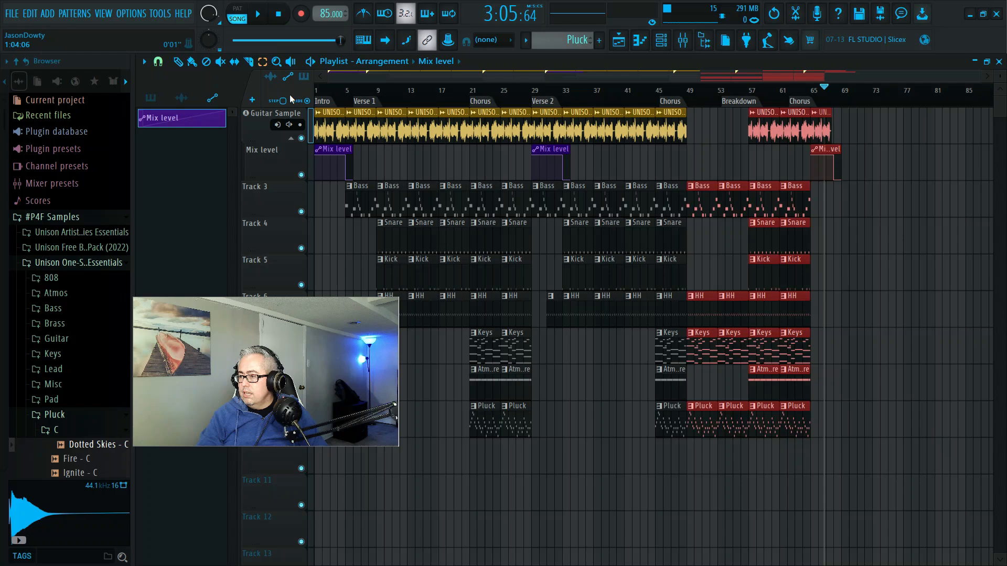
pyautogui.click(177, 63)
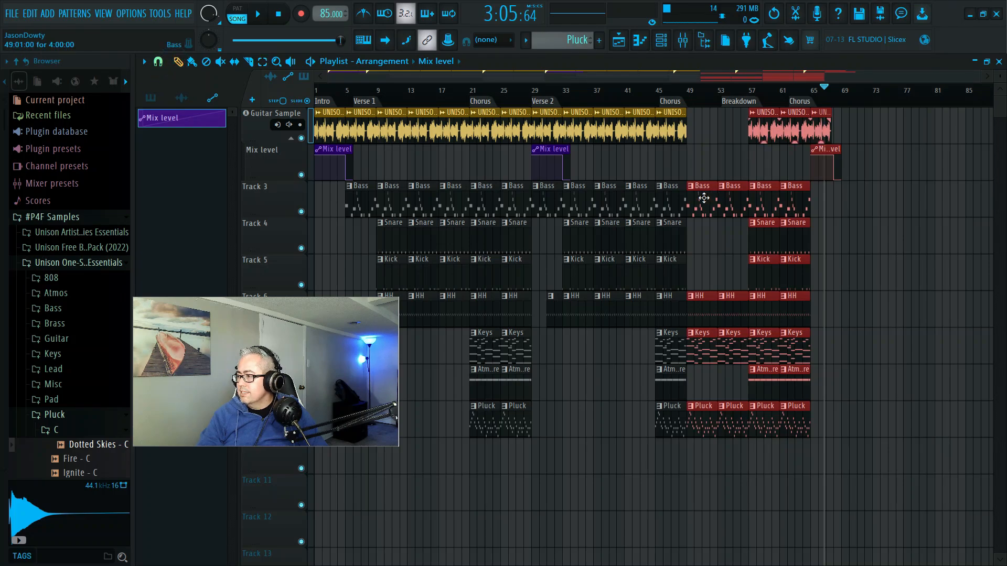
pyautogui.moveTo(703, 198); pyautogui.dragTo(735, 199)
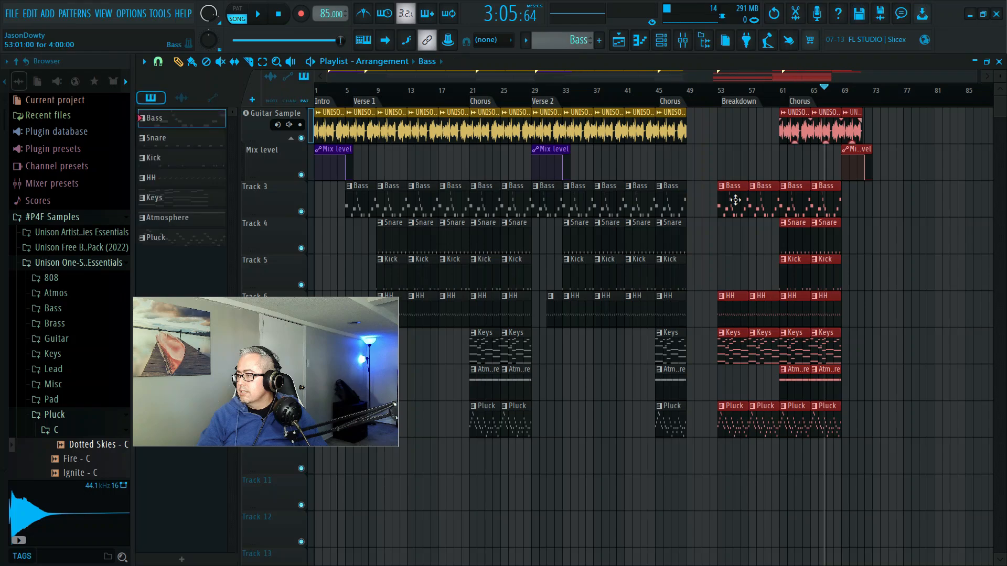
# Step: Set the playlist snap to Bar and copy the chorus clips starting at bar 45 on all tracks into the gap before the breakdown
pyautogui.click(159, 61)
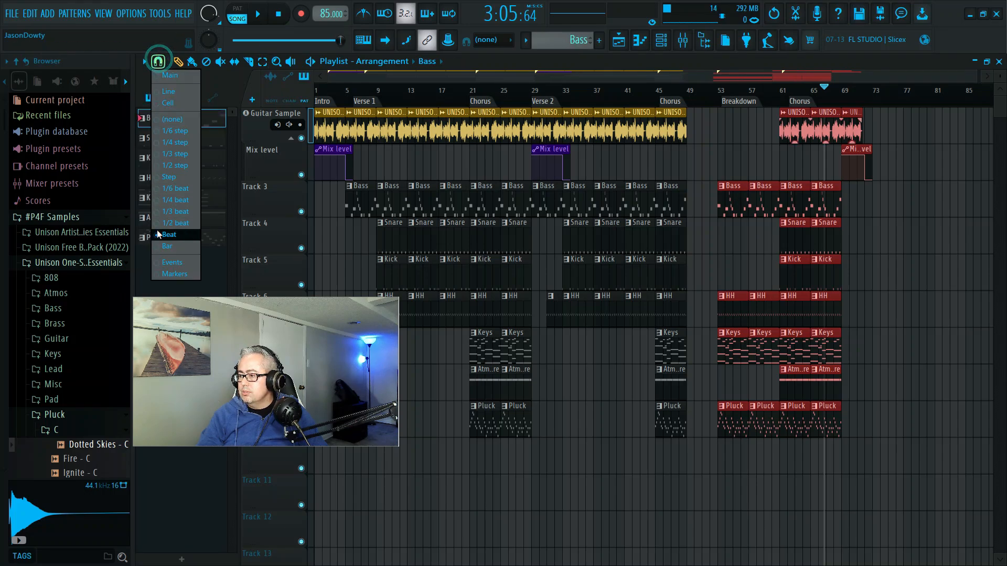
pyautogui.click(168, 249)
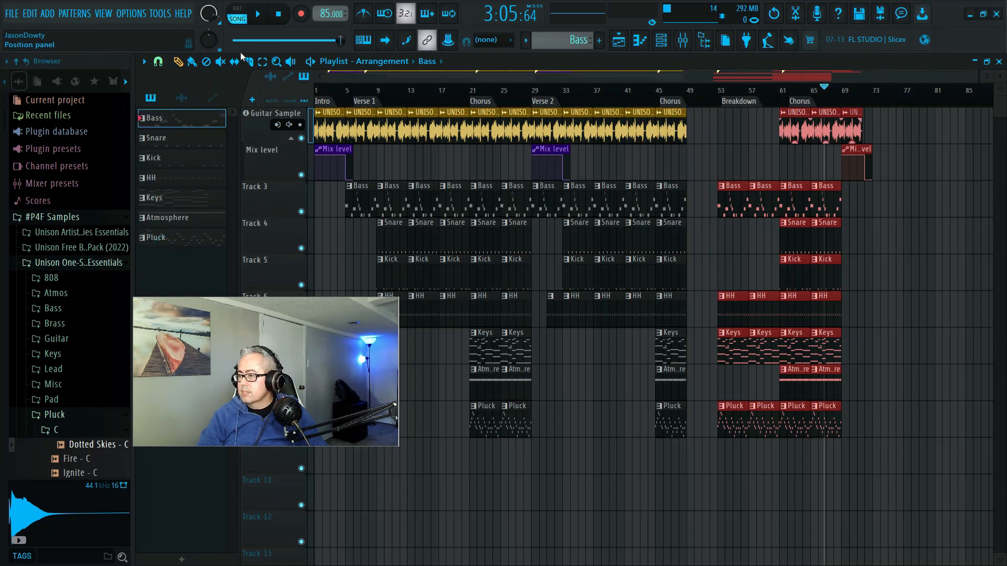
pyautogui.moveTo(689, 450); pyautogui.dragTo(657, 94)
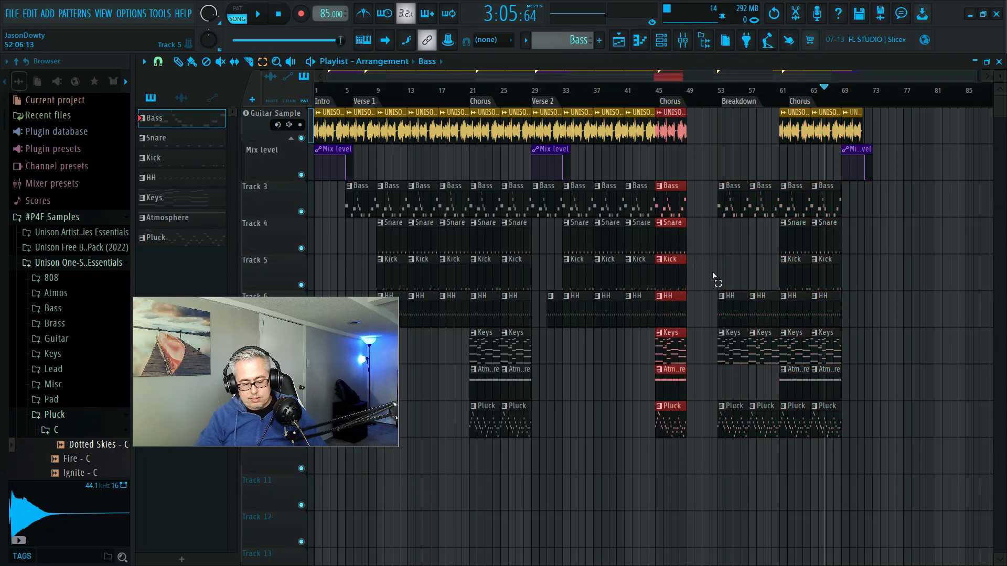
pyautogui.hotkey('ctrl', 'v')
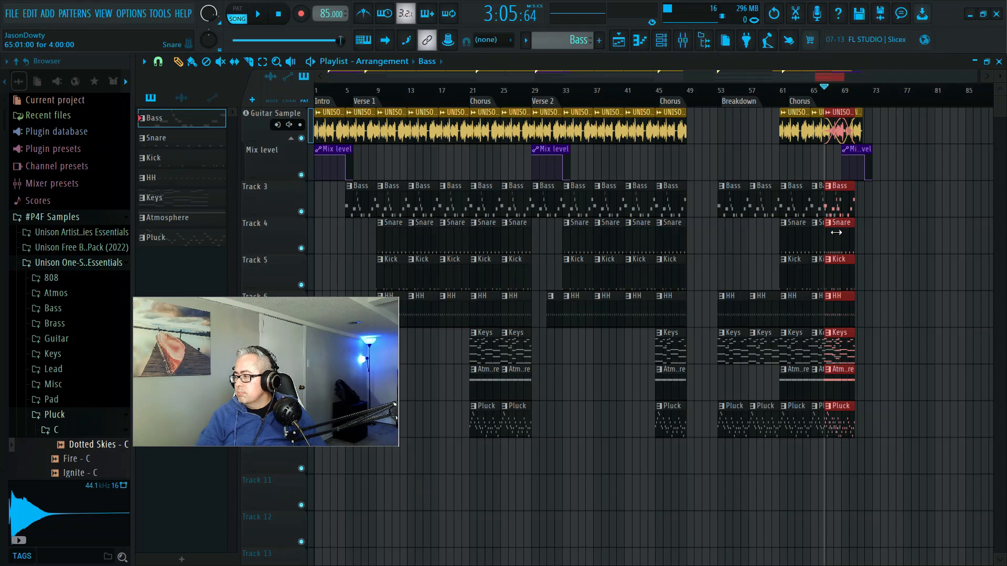
pyautogui.moveTo(842, 223); pyautogui.dragTo(705, 222)
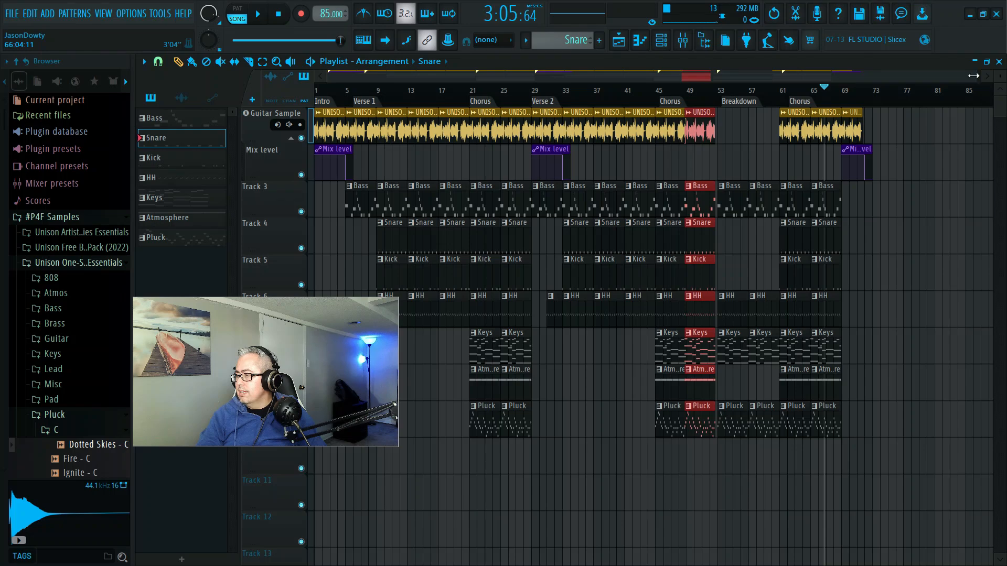
# Step: Set the playlist snap to Beat and align the copied chorus clips so they start at bar 49
pyautogui.moveTo(971, 75); pyautogui.dragTo(759, 85)
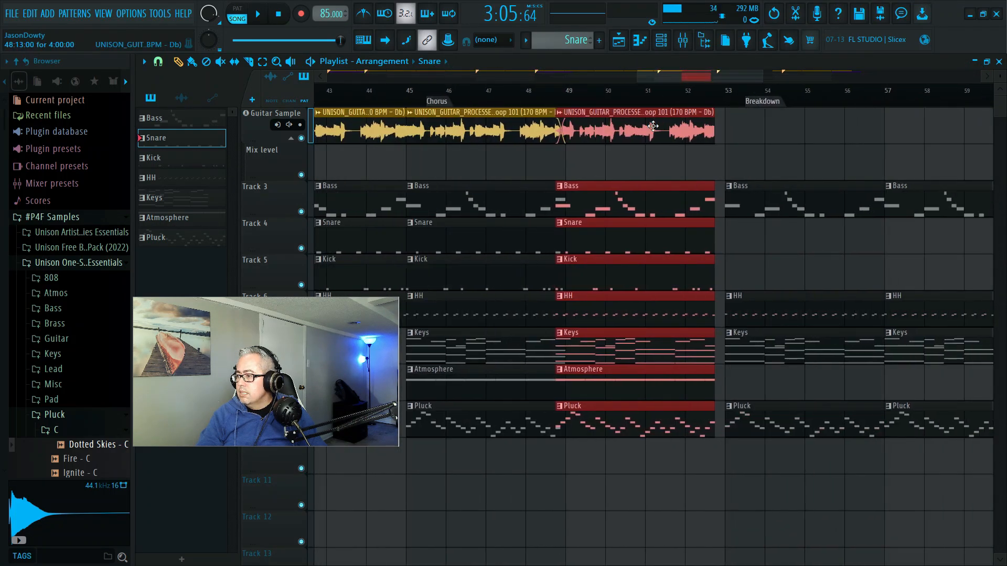
pyautogui.moveTo(653, 125); pyautogui.dragTo(692, 130)
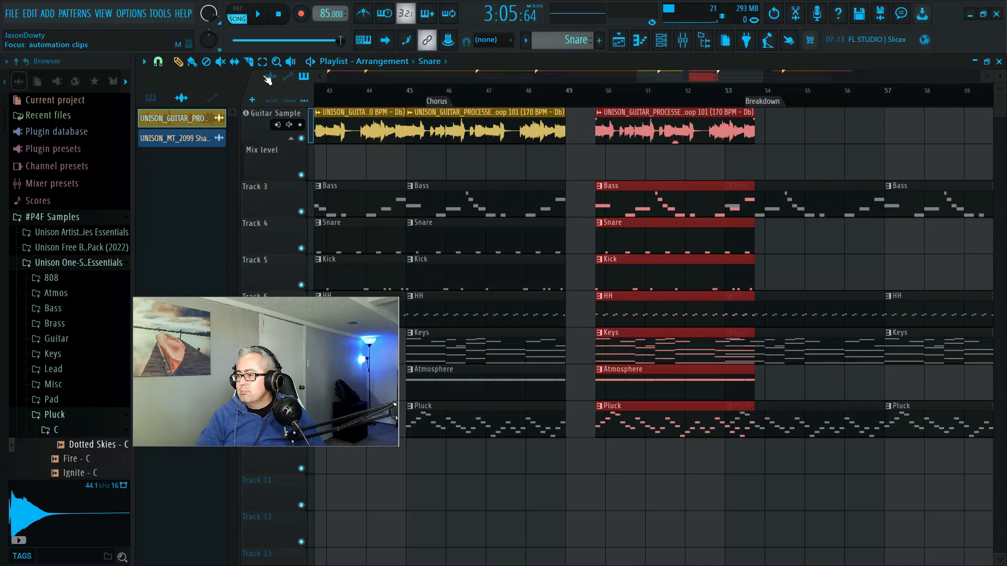
pyautogui.click(158, 61)
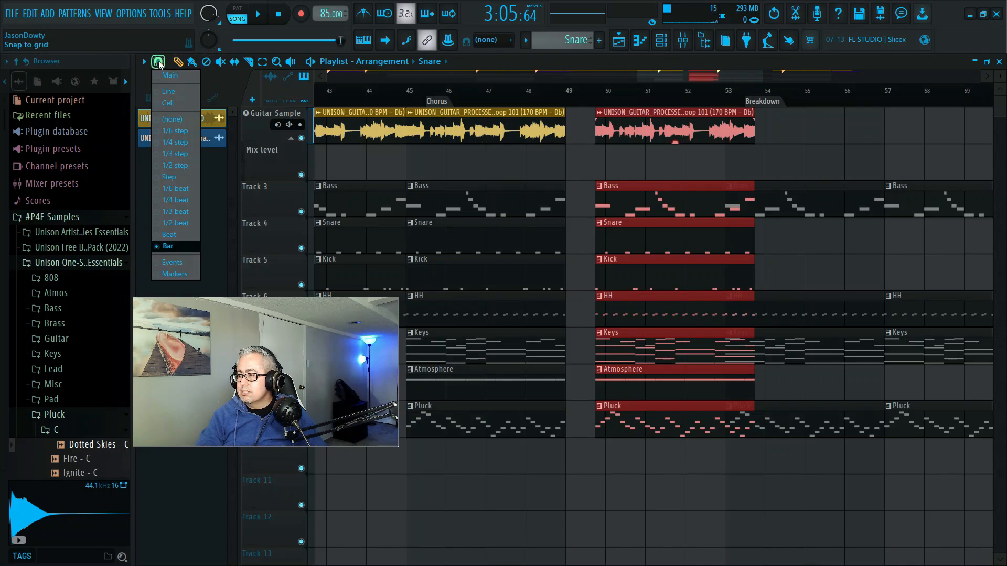
pyautogui.click(169, 233)
pyautogui.moveTo(623, 126); pyautogui.dragTo(594, 126)
# Step: Play the arrangement briefly from the start and place the playhead just before Verse 1
pyautogui.moveTo(687, 76); pyautogui.dragTo(439, 76)
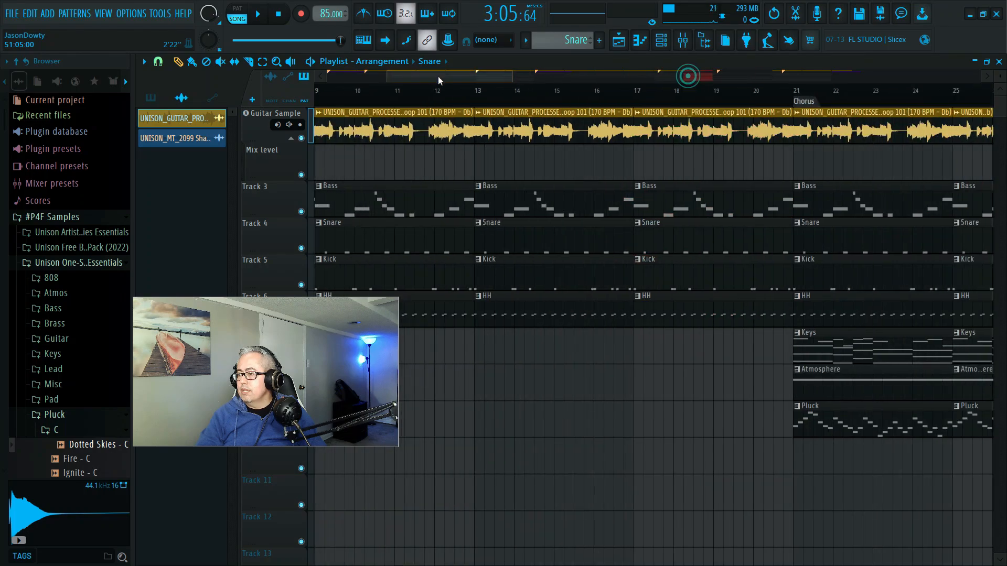
pyautogui.moveTo(508, 74); pyautogui.dragTo(773, 88)
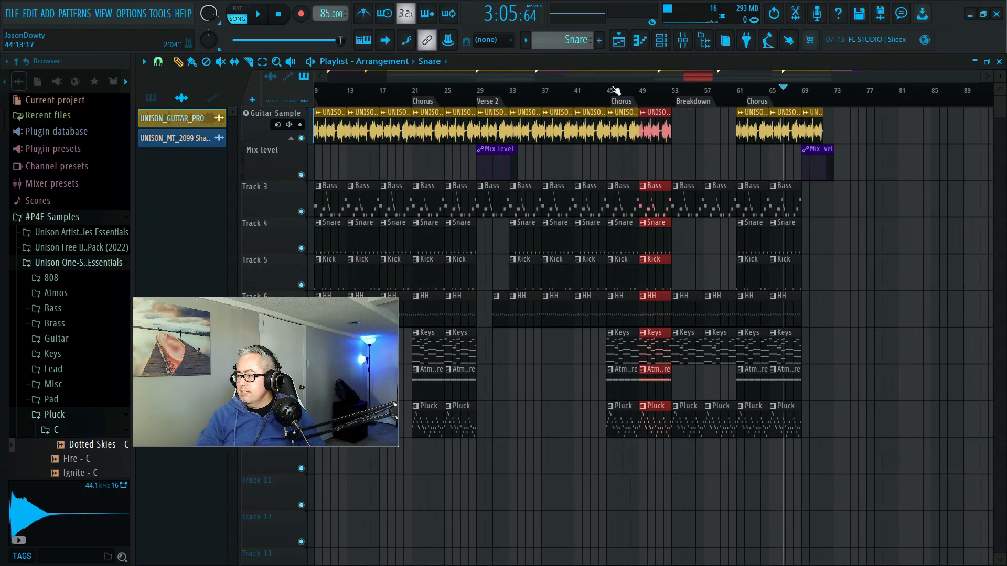
pyautogui.moveTo(747, 78); pyautogui.dragTo(607, 79)
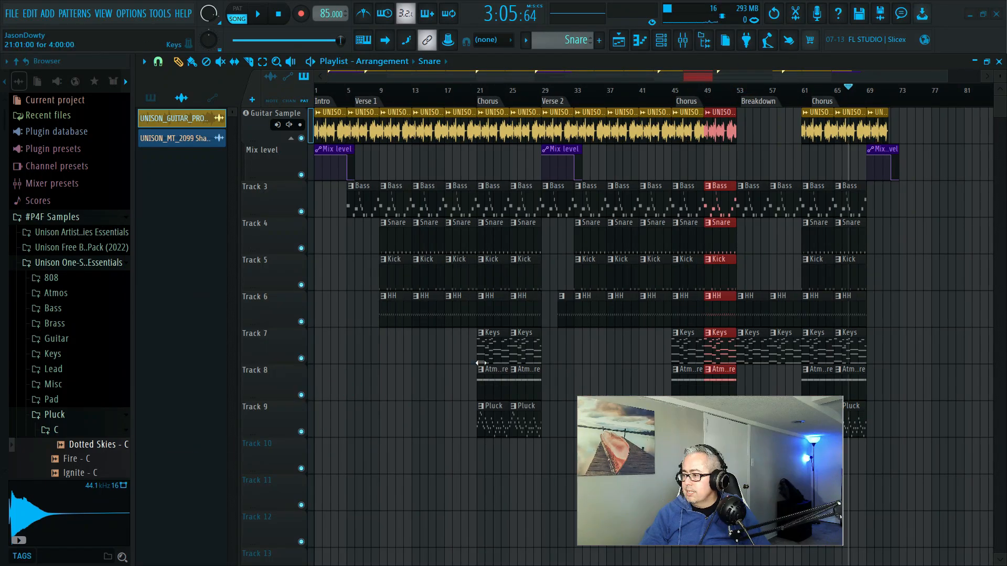
pyautogui.click(320, 91)
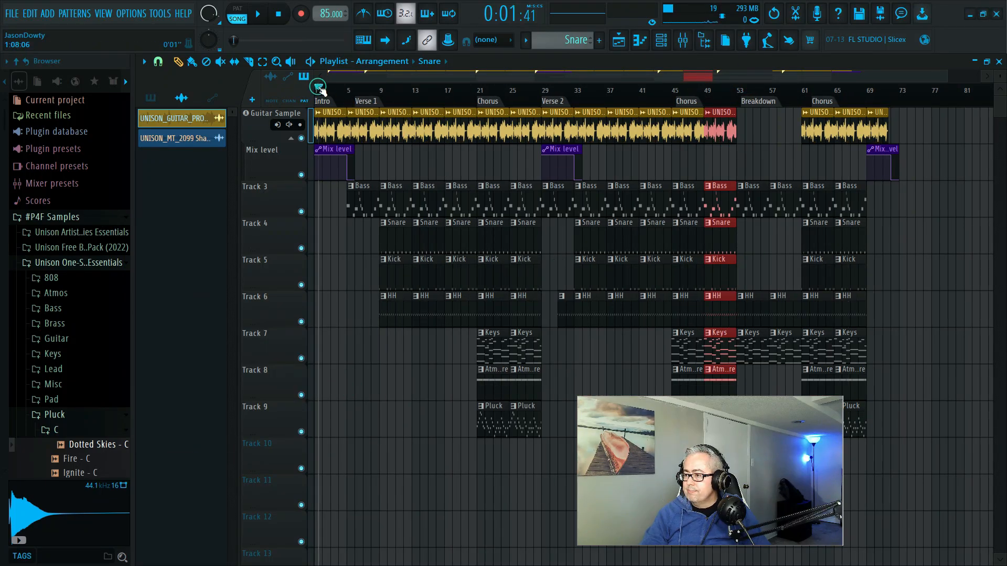
pyautogui.press('space')
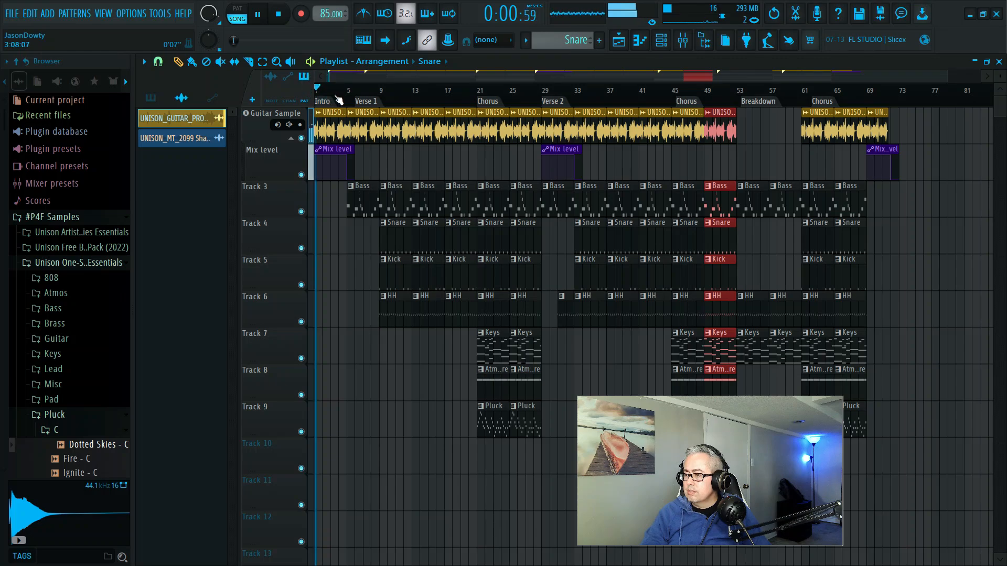
pyautogui.press('space')
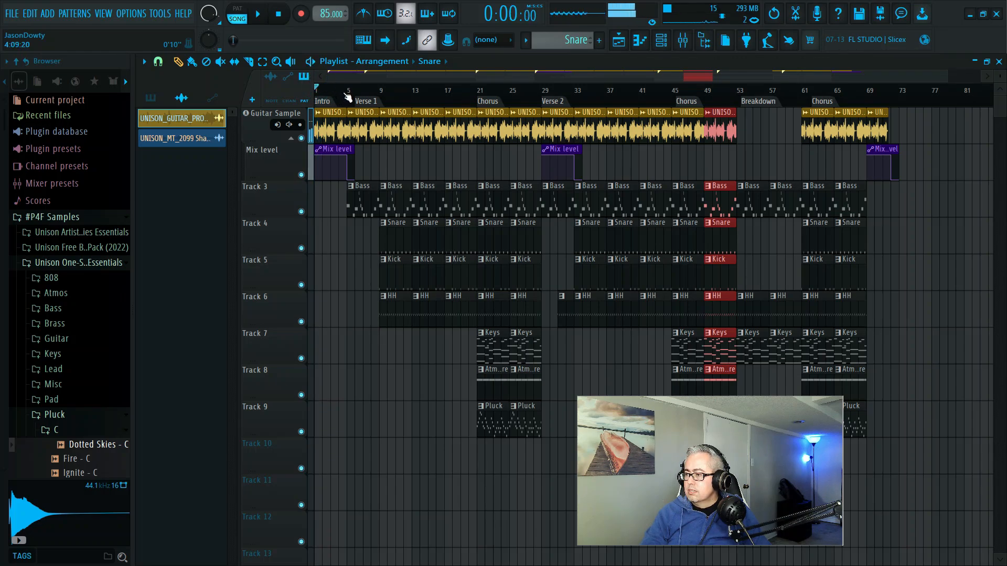
pyautogui.click(343, 92)
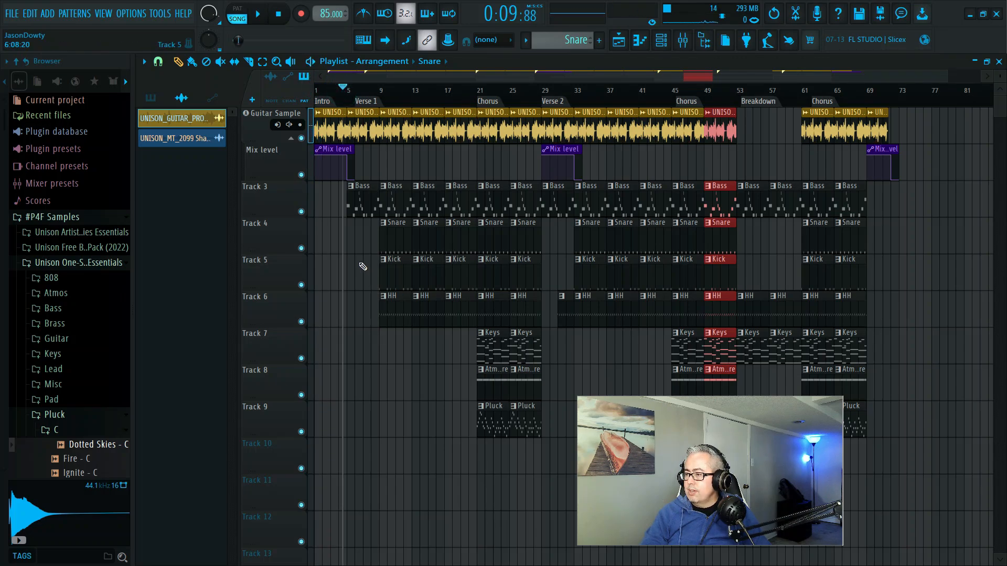
# Step: Play the transition into Verse 1, the section from bar 9, and the lead-in to the first Chorus
pyautogui.press('space')
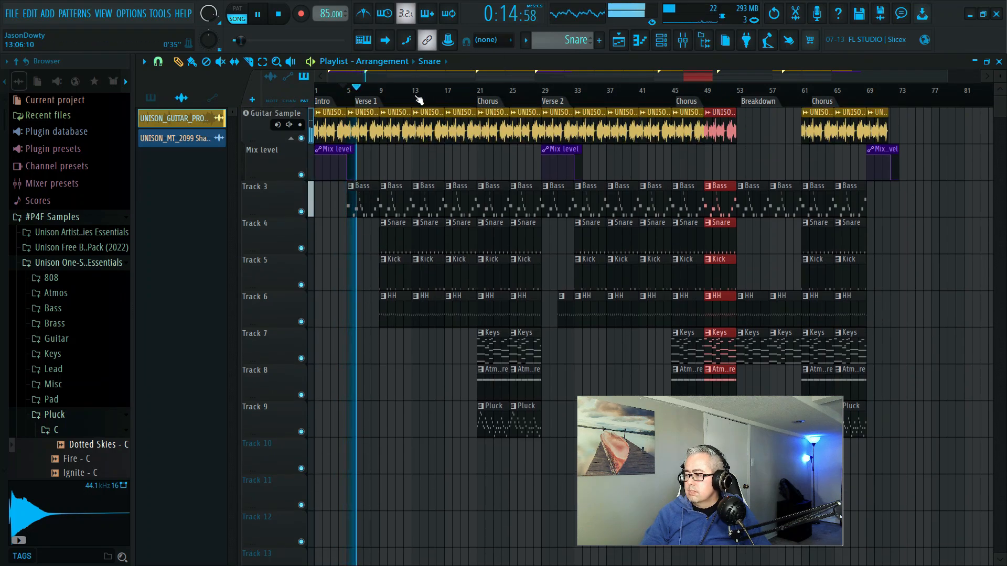
pyautogui.click(380, 94)
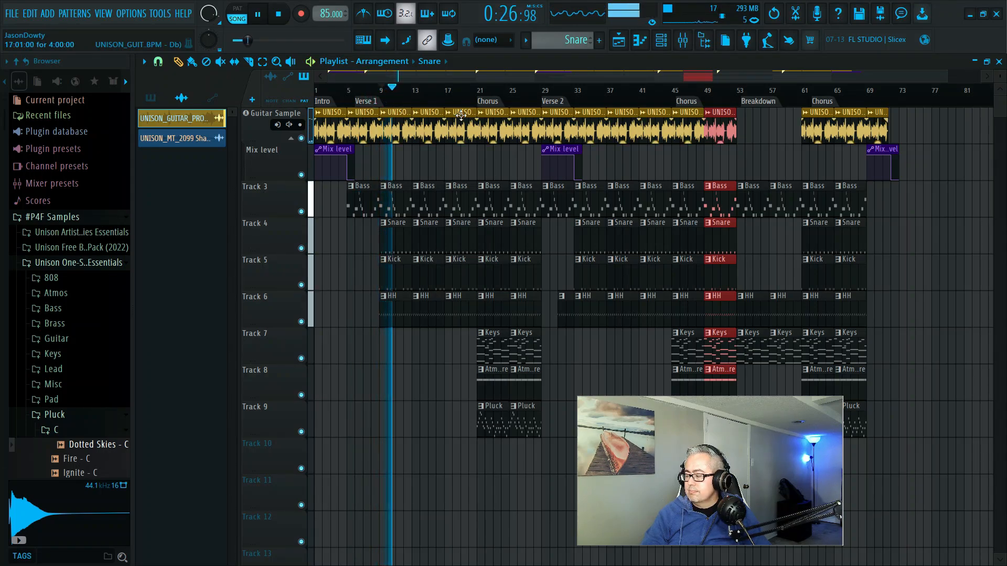
pyautogui.press('space')
pyautogui.click(461, 95)
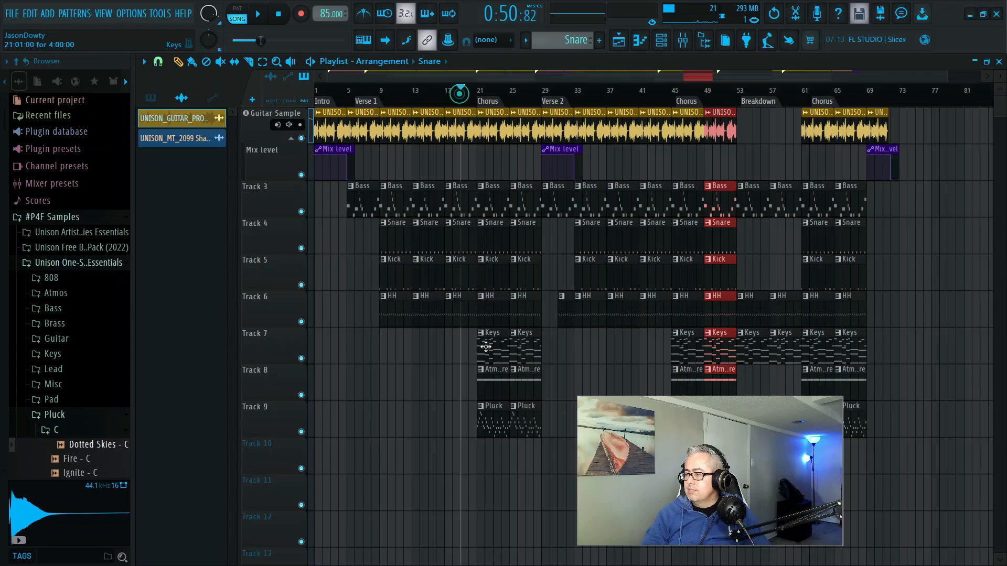
pyautogui.press('space')
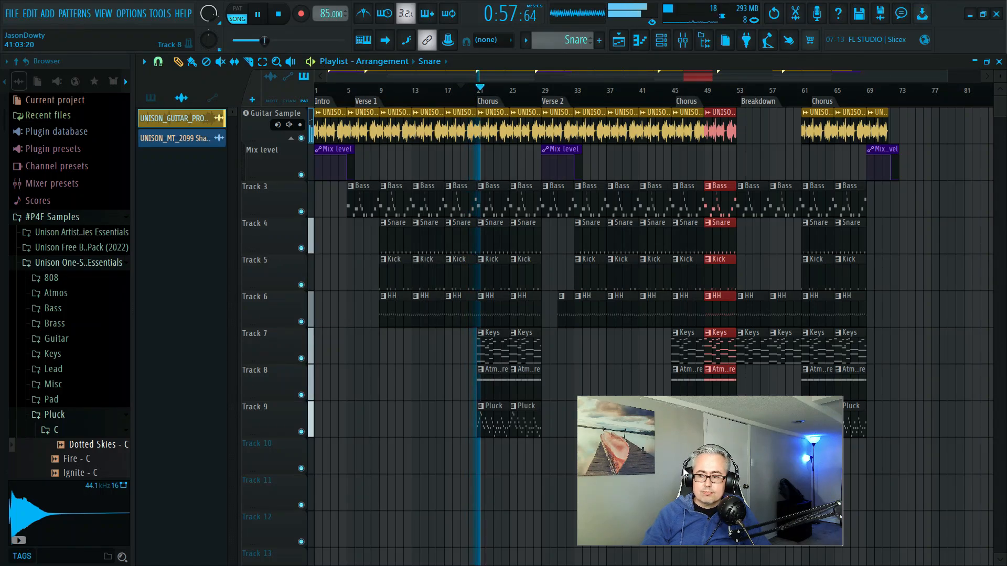
pyautogui.press('space')
# Step: Play the end of the first Chorus and its transition into Verse 2
pyautogui.click(526, 93)
pyautogui.press('space')
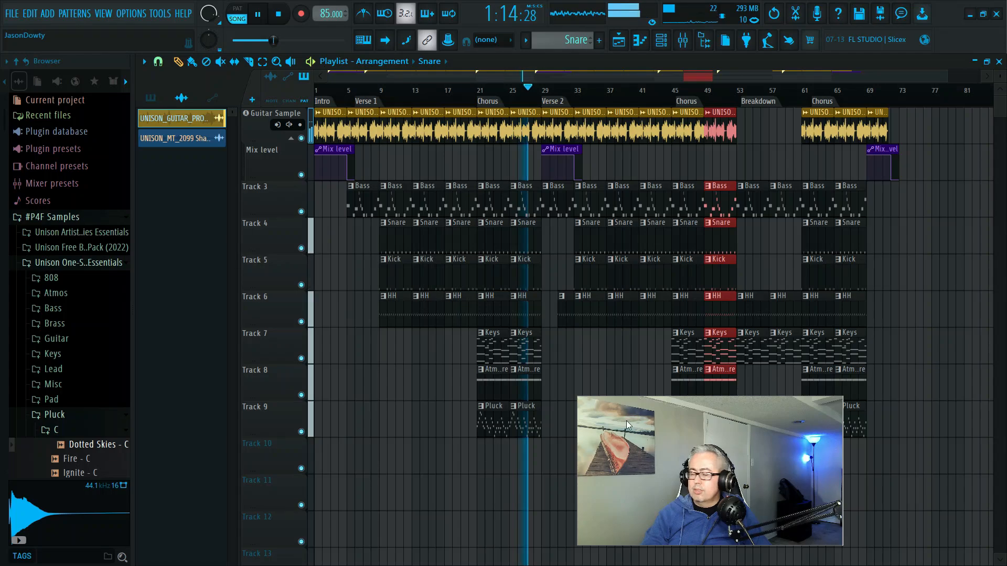
pyautogui.press('space')
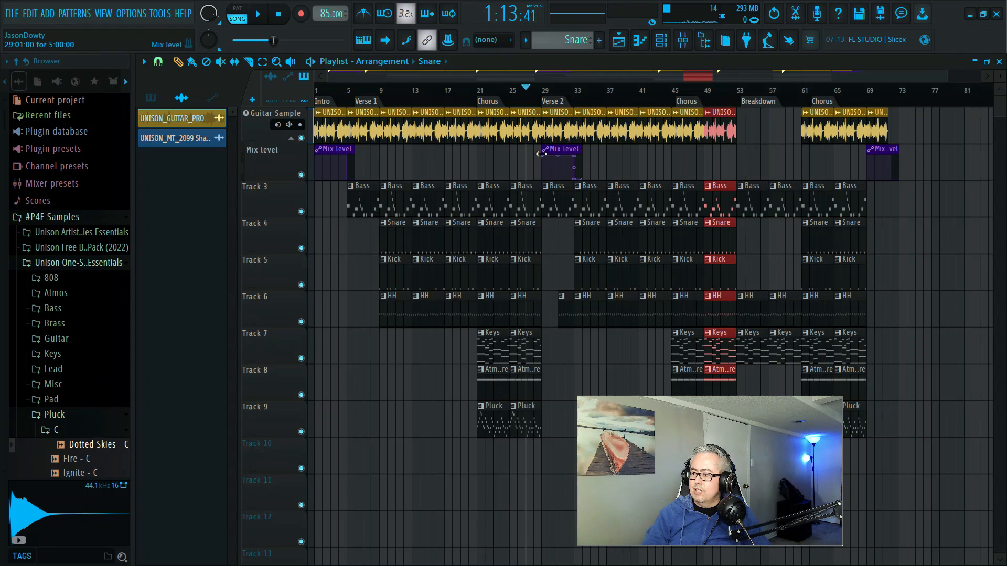
pyautogui.press('space')
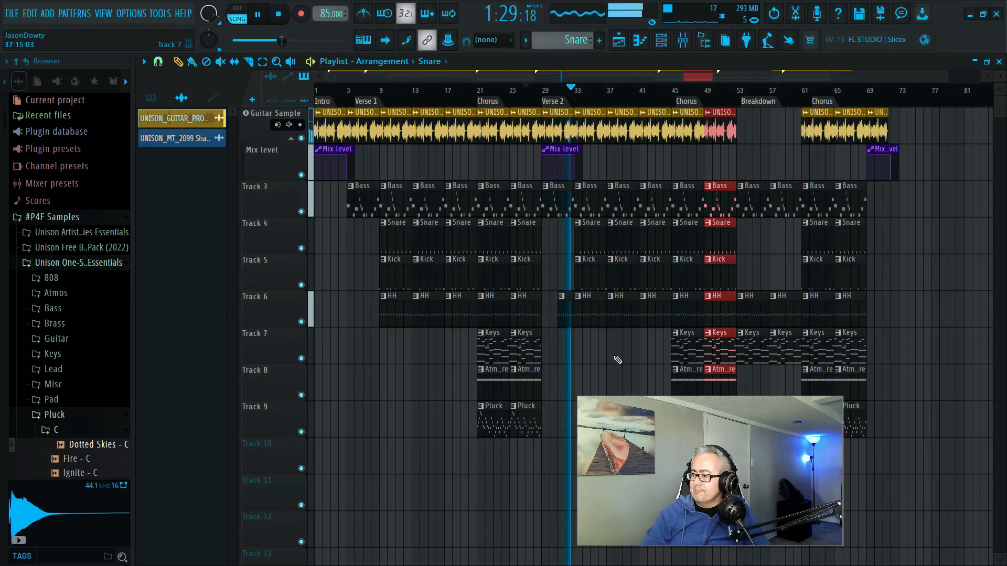
pyautogui.press('space')
# Step: Play the end of Verse 2 and its transition into the second Chorus, starting just before bar 45
pyautogui.click(658, 99)
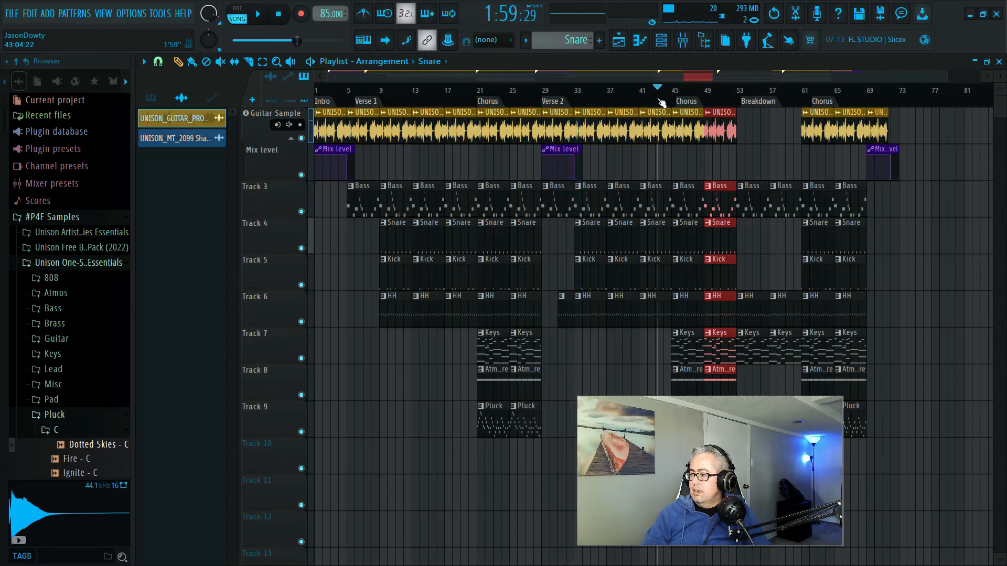
pyautogui.press('space')
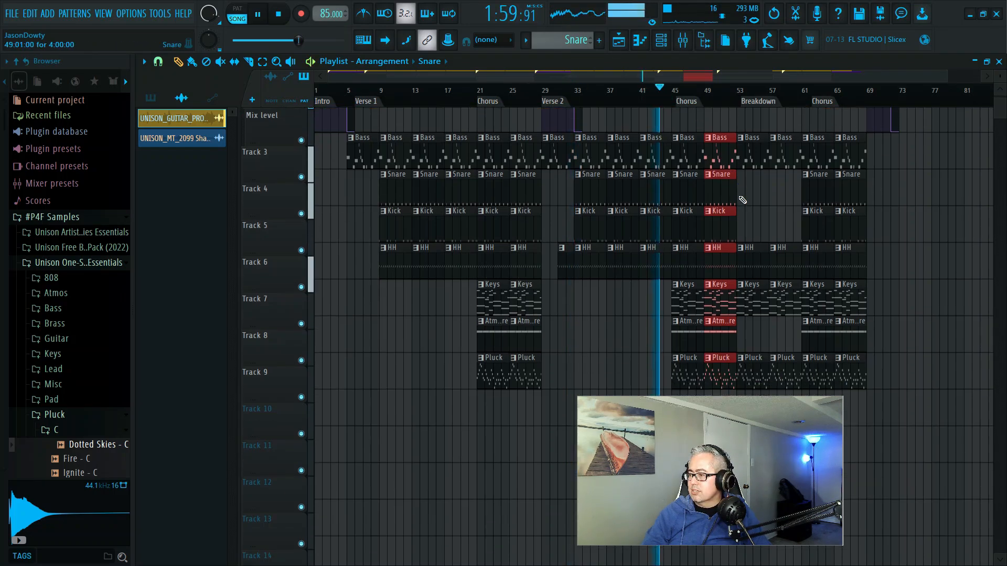
pyautogui.scroll(-2, 734, 194)
pyautogui.press('space')
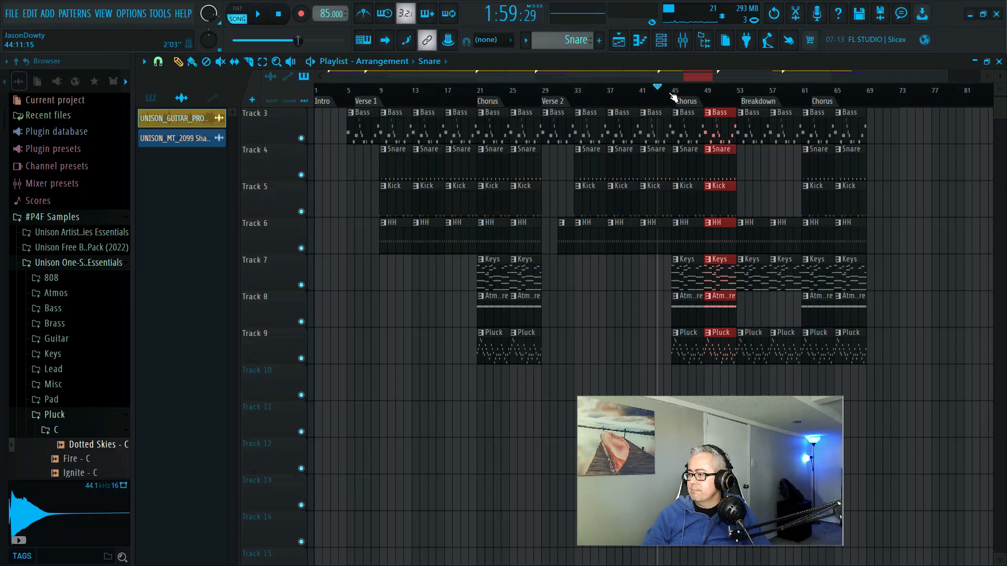
pyautogui.click(670, 99)
pyautogui.press('space')
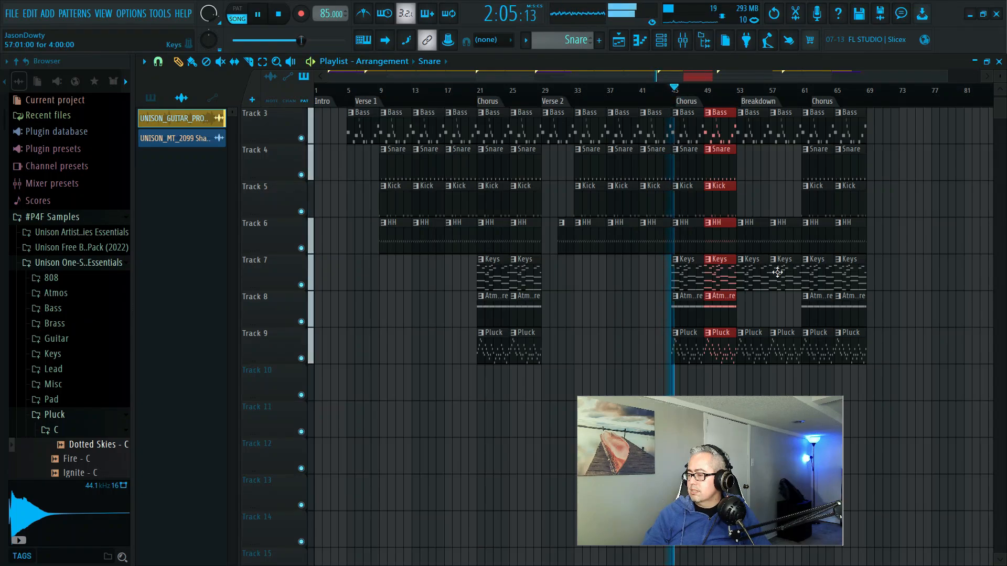
pyautogui.scroll(2, 781, 272)
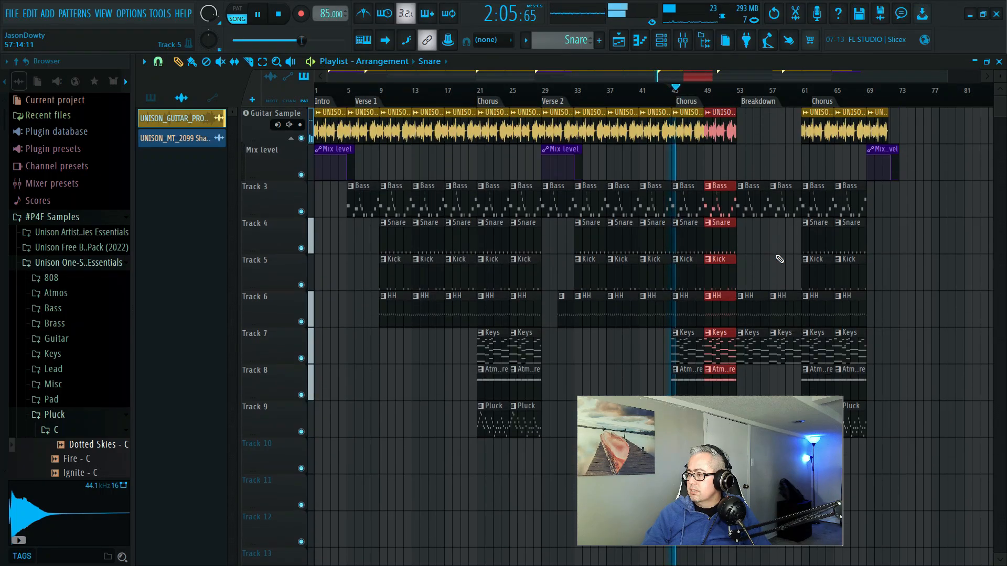
# Step: Play the end of the extended second Chorus into the Breakdown, checking which tracks play in each section
pyautogui.click(725, 94)
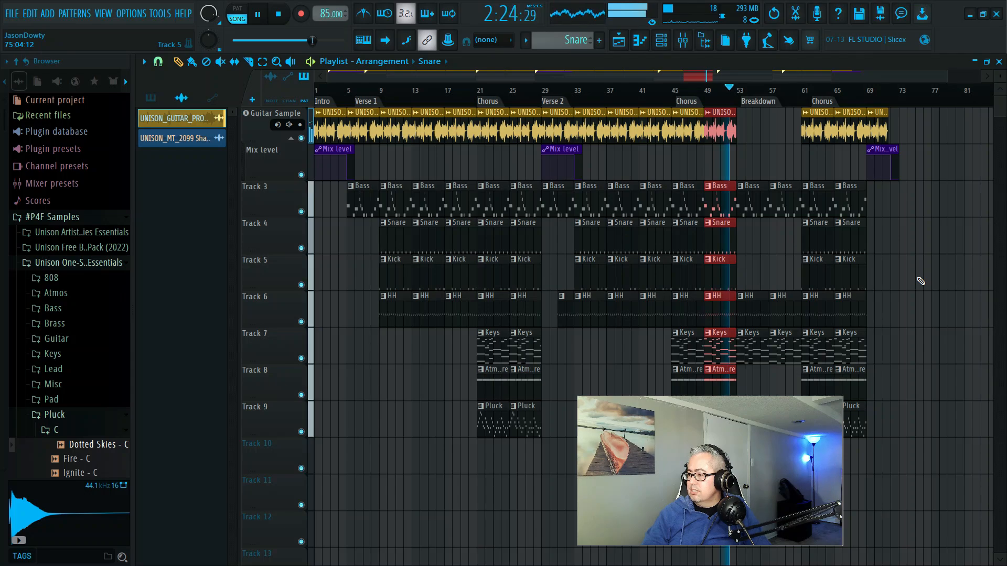
pyautogui.scroll(-3, 921, 281)
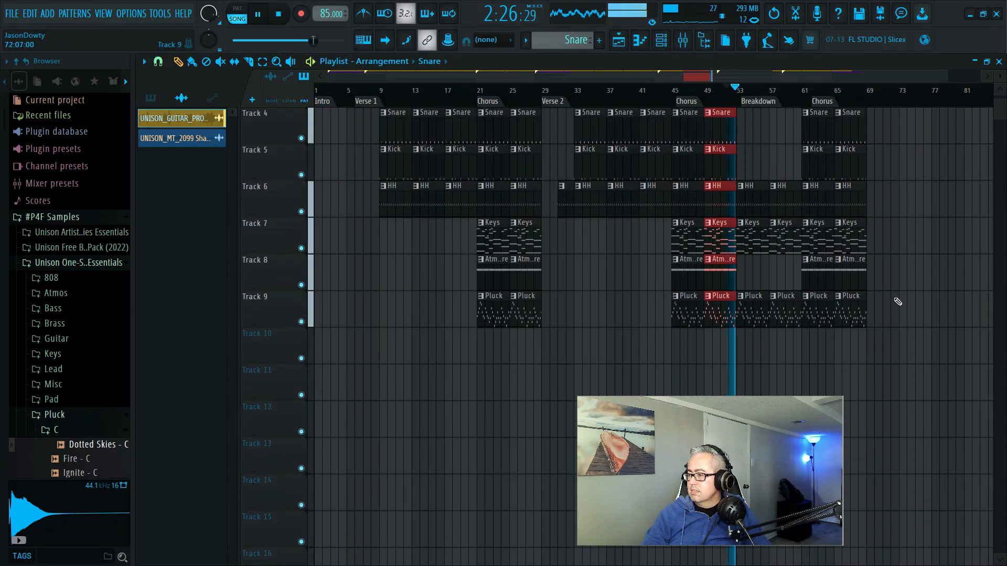
pyautogui.scroll(3, 907, 291)
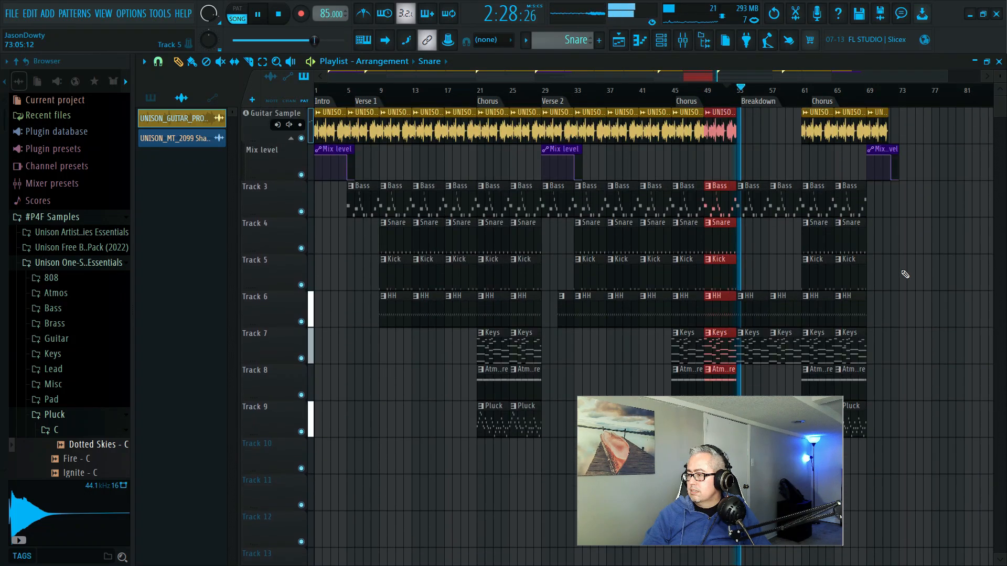
pyautogui.scroll(-3, 902, 299)
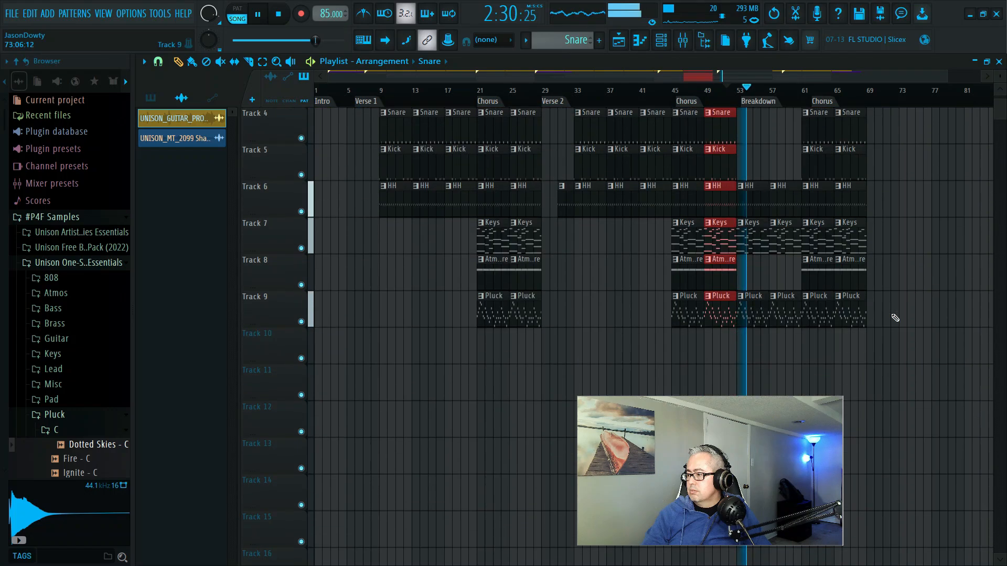
pyautogui.scroll(1, 915, 283)
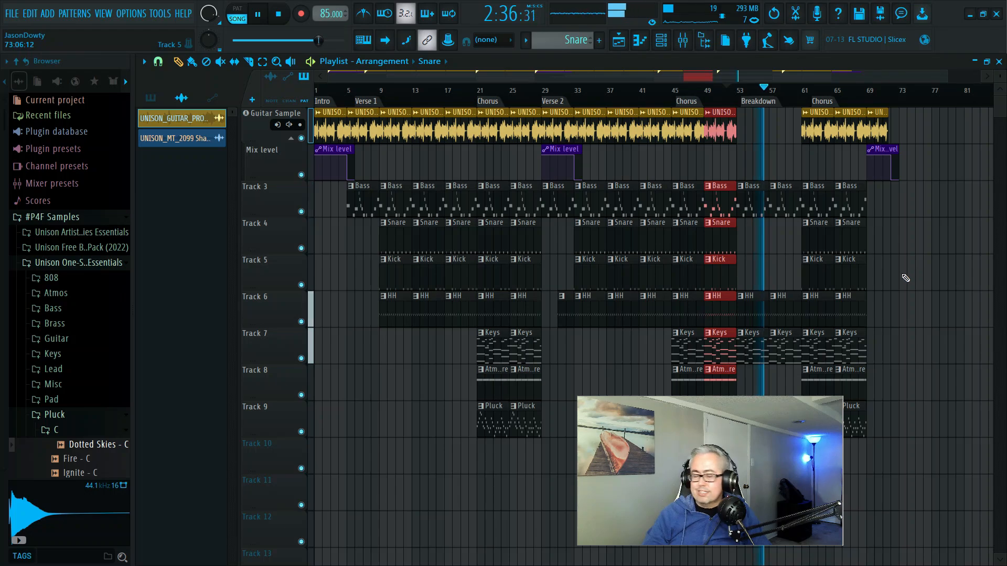
pyautogui.scroll(-3, 910, 276)
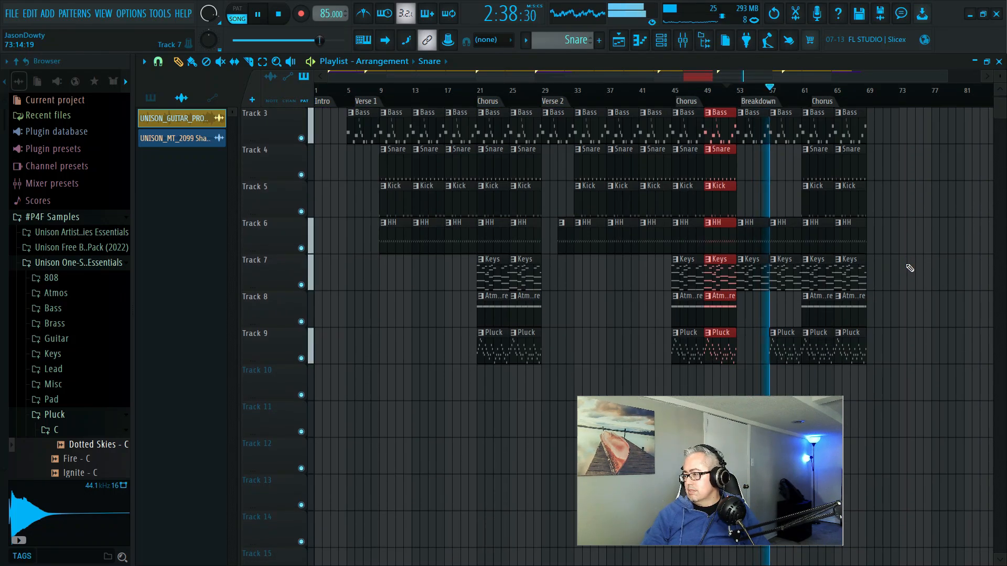
pyautogui.scroll(3, 911, 281)
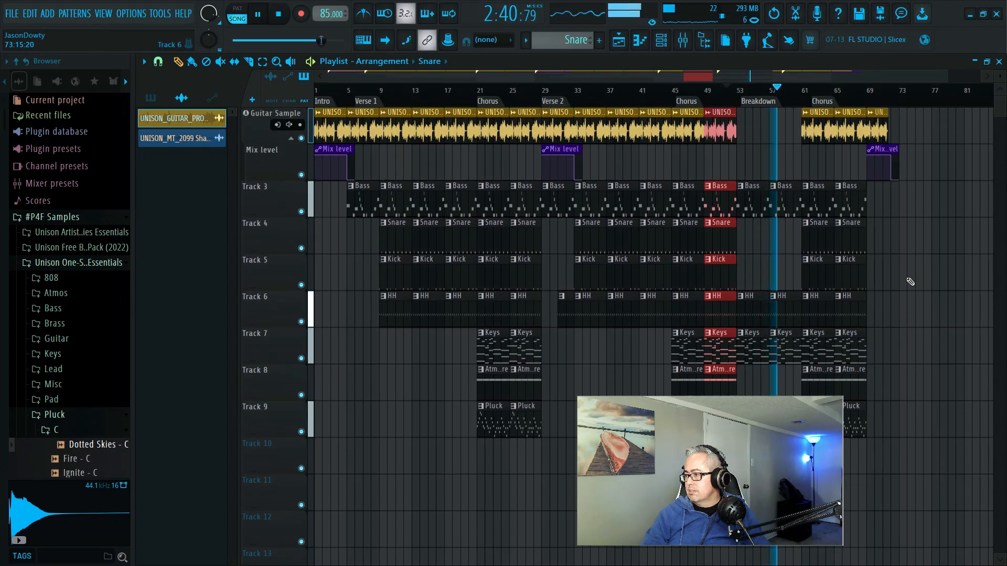
pyautogui.press('space')
# Step: Play the transition from the Breakdown into the final Chorus, and the song's ending from about bar 67
pyautogui.click(797, 97)
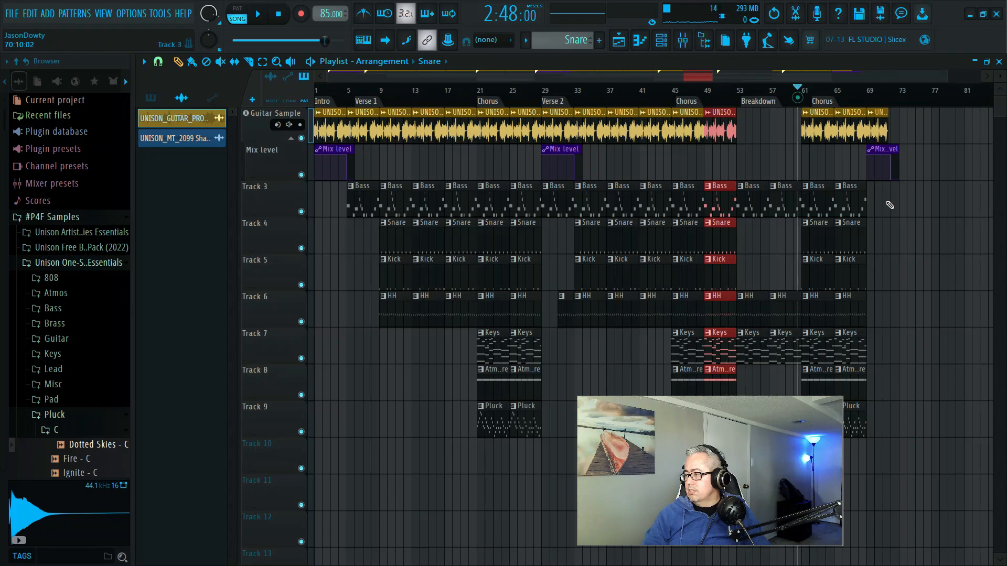
pyautogui.press('space')
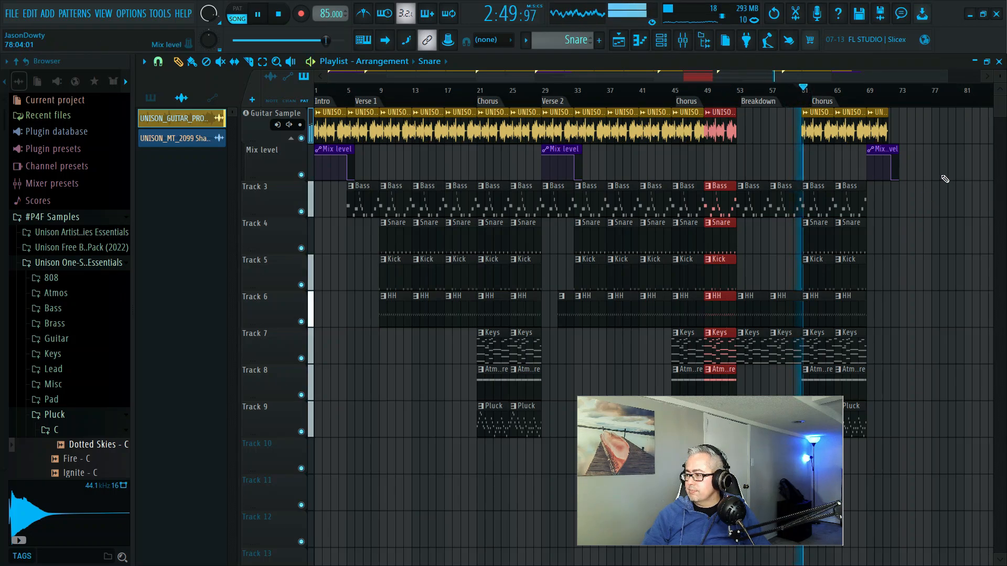
pyautogui.press('space')
pyautogui.click(852, 94)
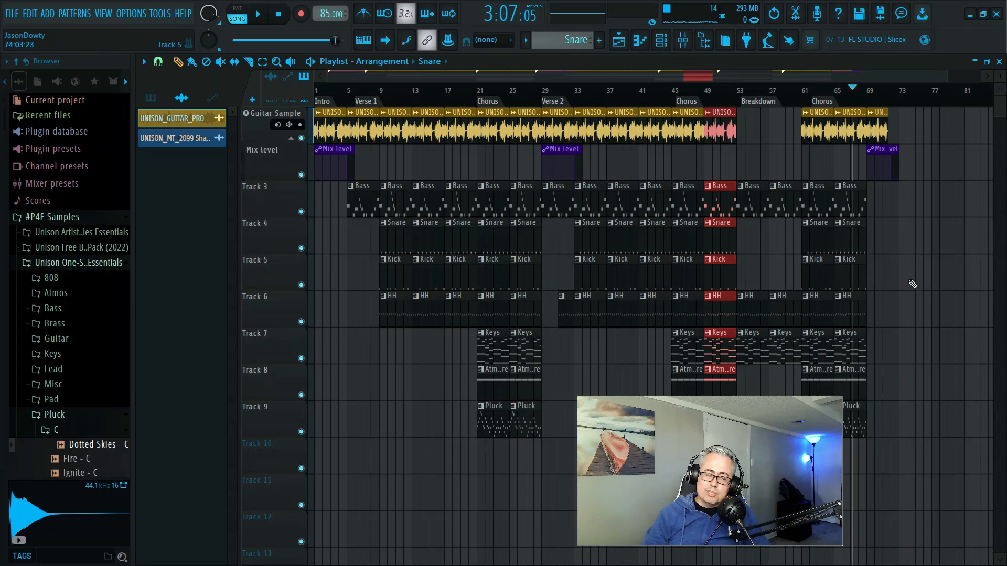
pyautogui.press('space')
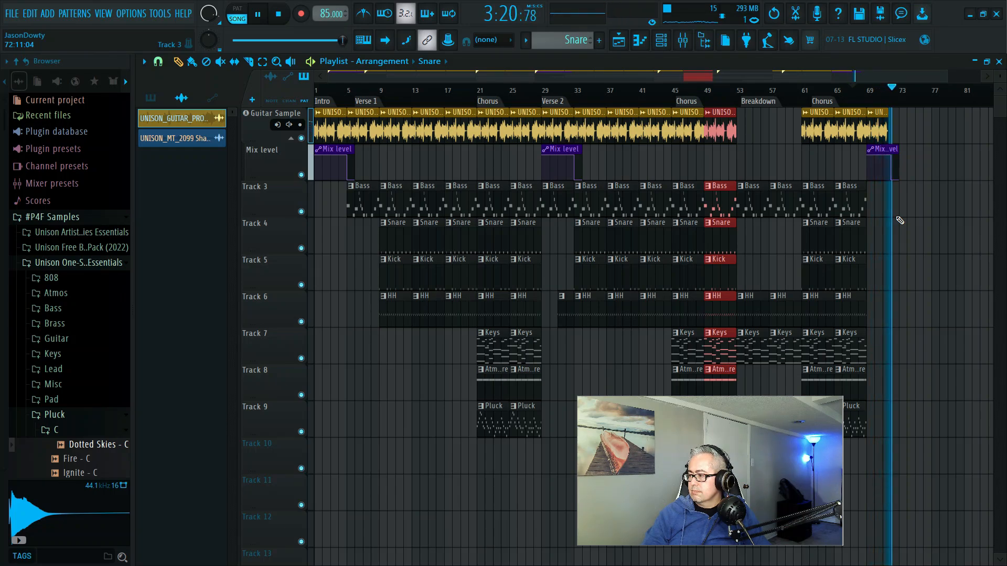
pyautogui.press('space')
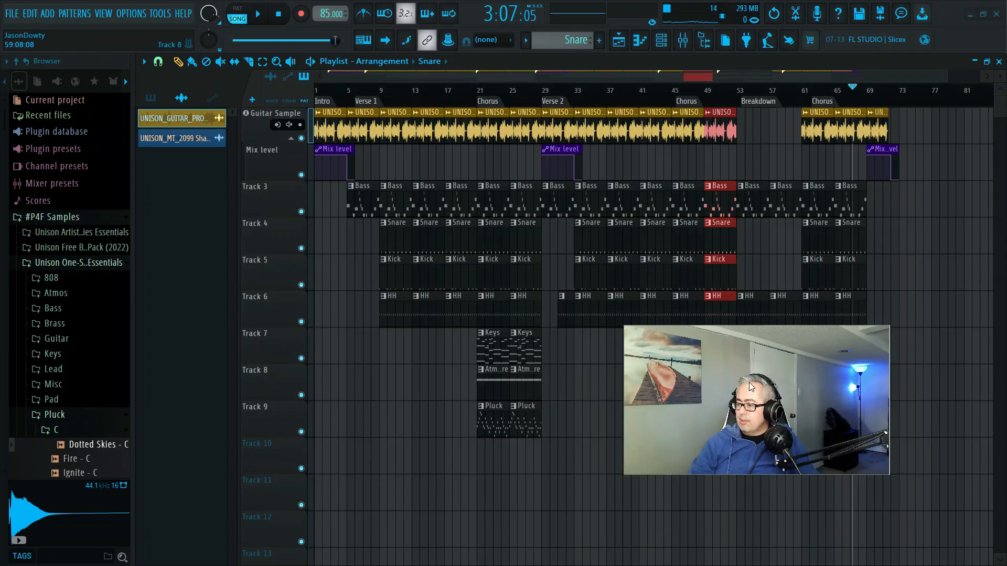
# Step: Save the project and look through the folders of the Unison Free Black Friday Pack (2022)
pyautogui.moveTo(945, 77); pyautogui.dragTo(494, 77)
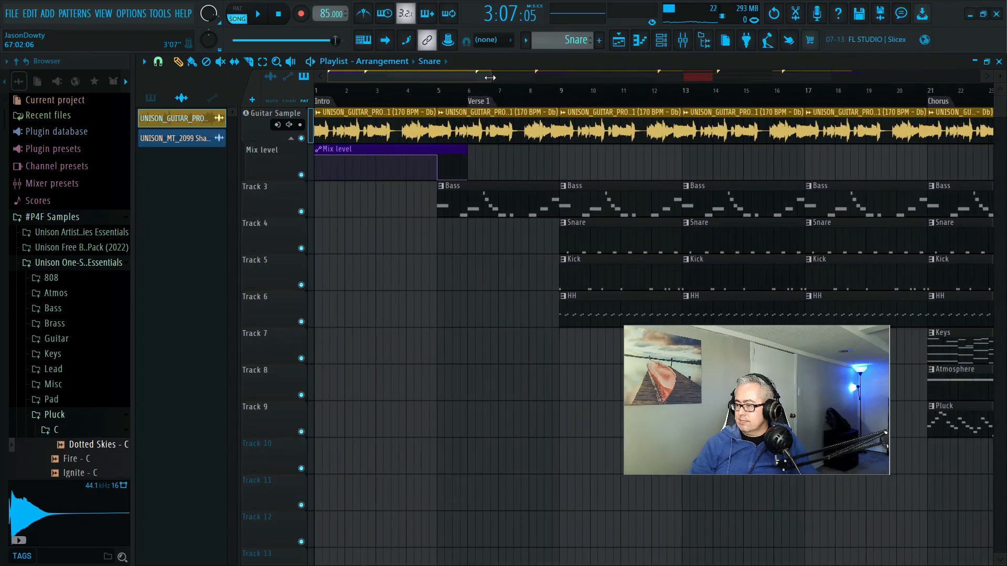
pyautogui.click(54, 264)
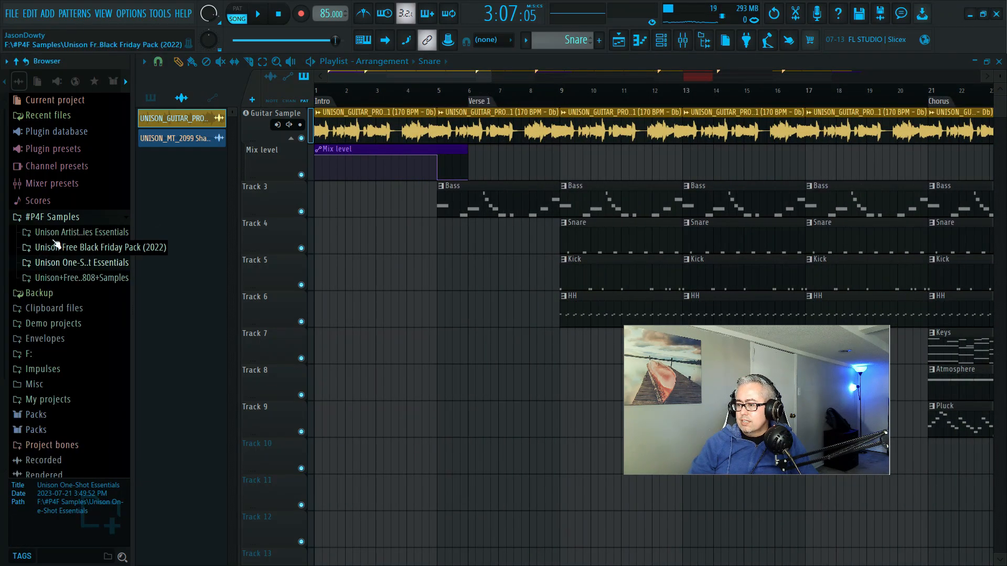
pyautogui.click(57, 247)
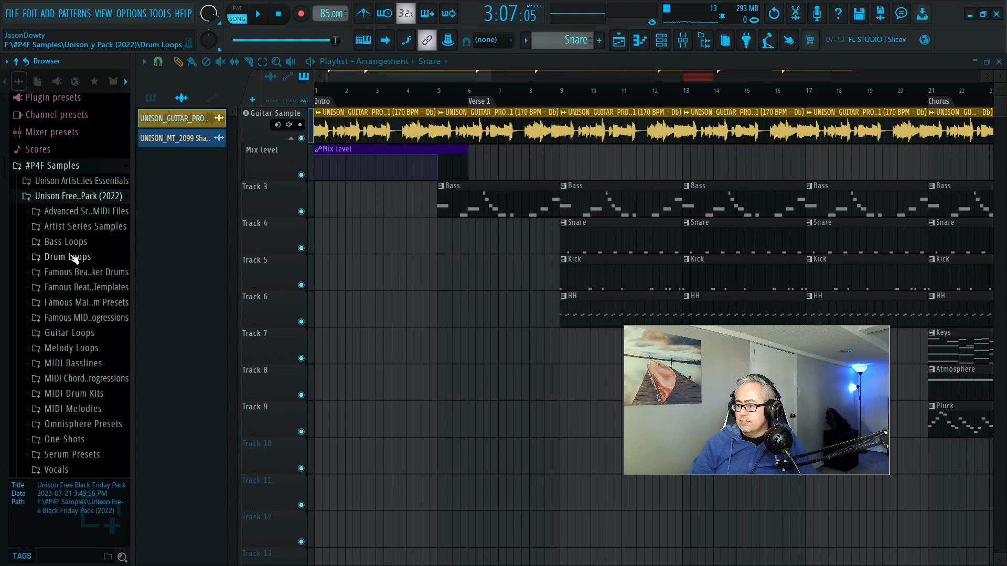
pyautogui.hotkey('ctrl', 's')
pyautogui.scroll(1, 75, 260)
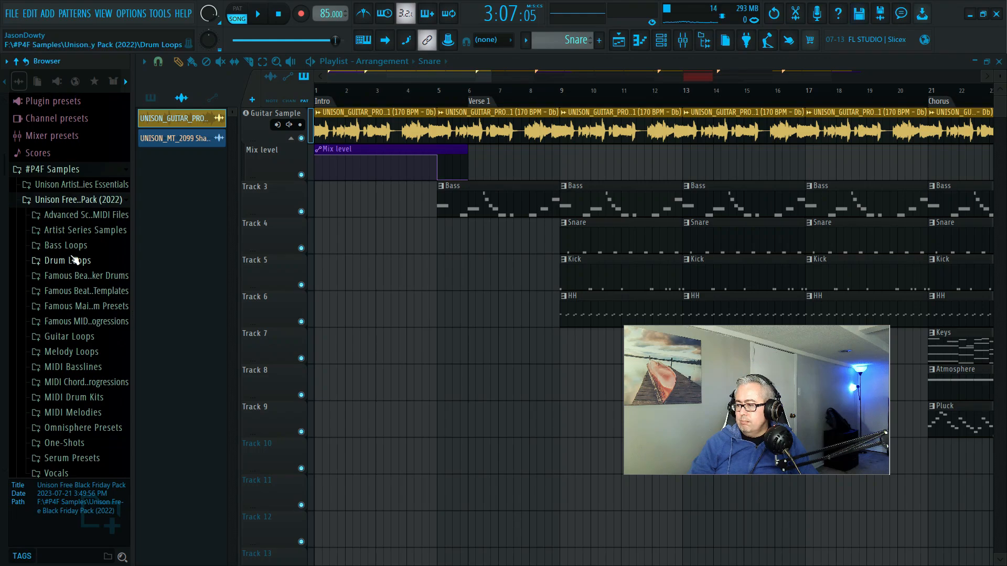
pyautogui.click(68, 200)
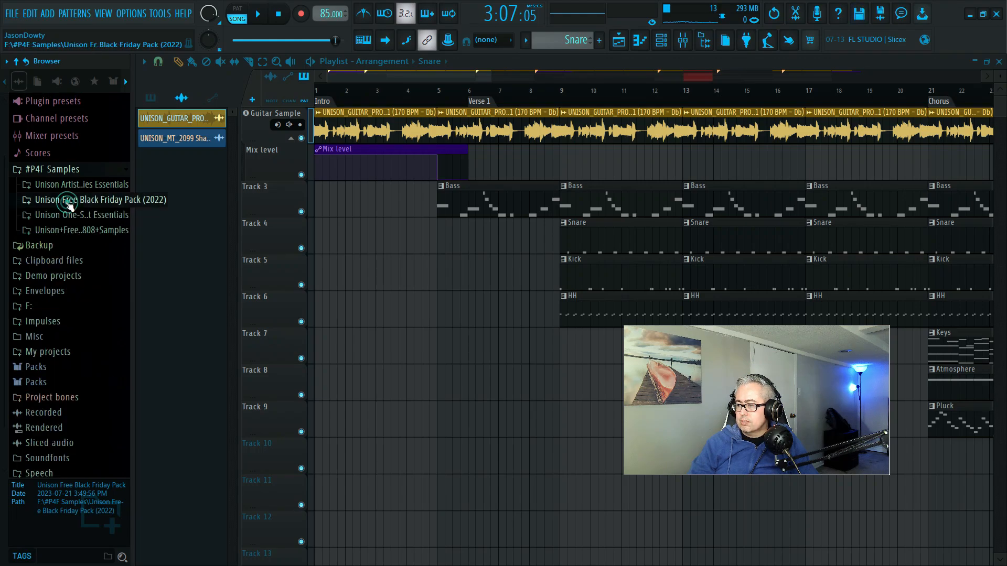
# Step: Preview the UNISON_MDX_fills_5 (108bpm) and UNISON_MT_2099 Shaker Loop 1 samples in the Drum Fills folder of Unison Artist Series Essentials
pyautogui.click(68, 188)
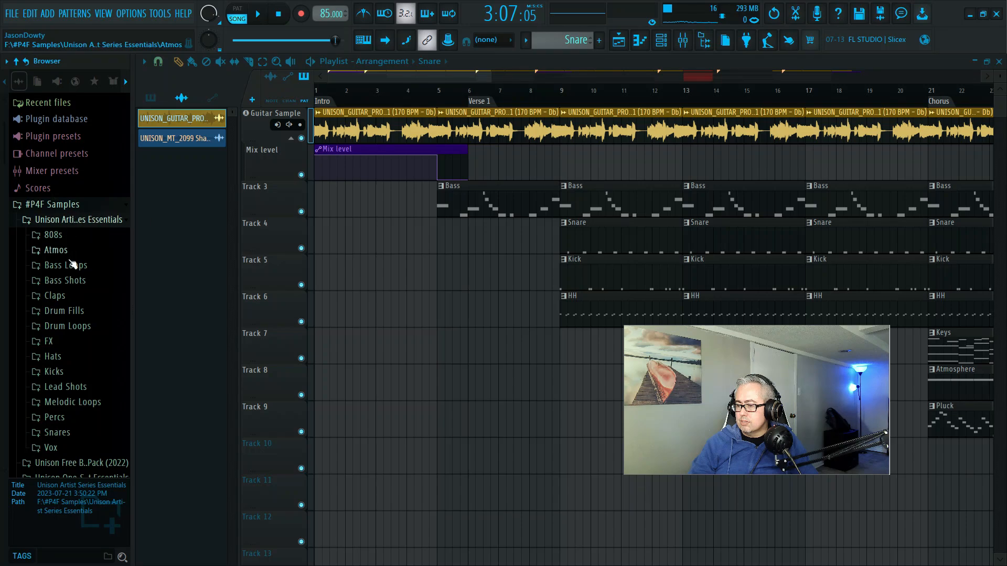
pyautogui.click(74, 309)
pyautogui.click(73, 325)
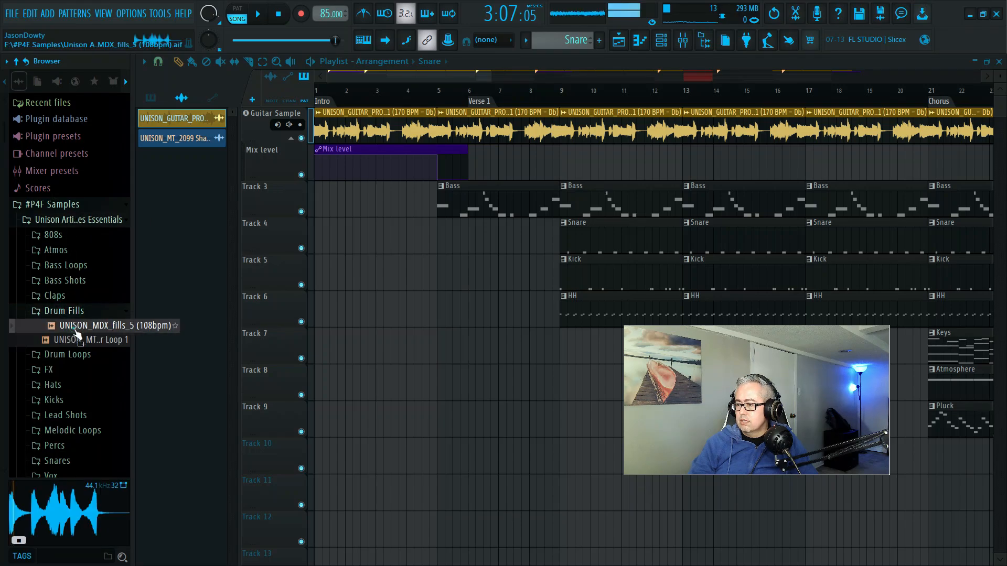
pyautogui.click(76, 341)
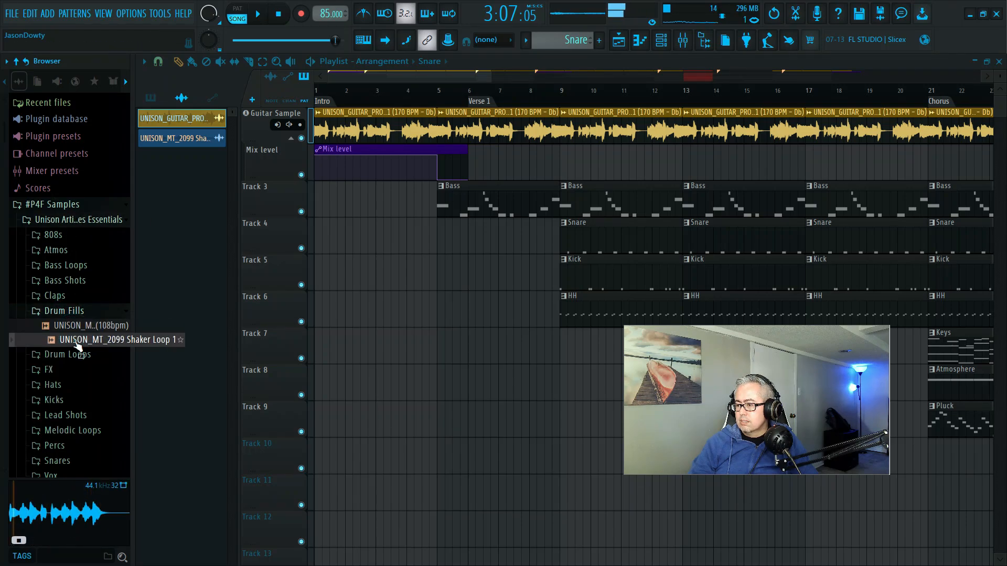
pyautogui.click(79, 327)
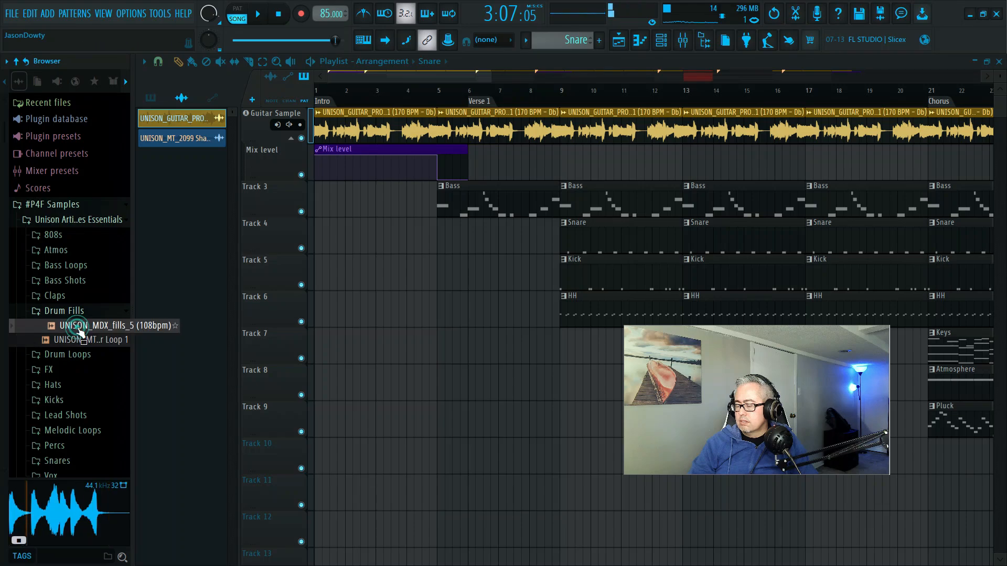
pyautogui.click(53, 313)
pyautogui.click(54, 312)
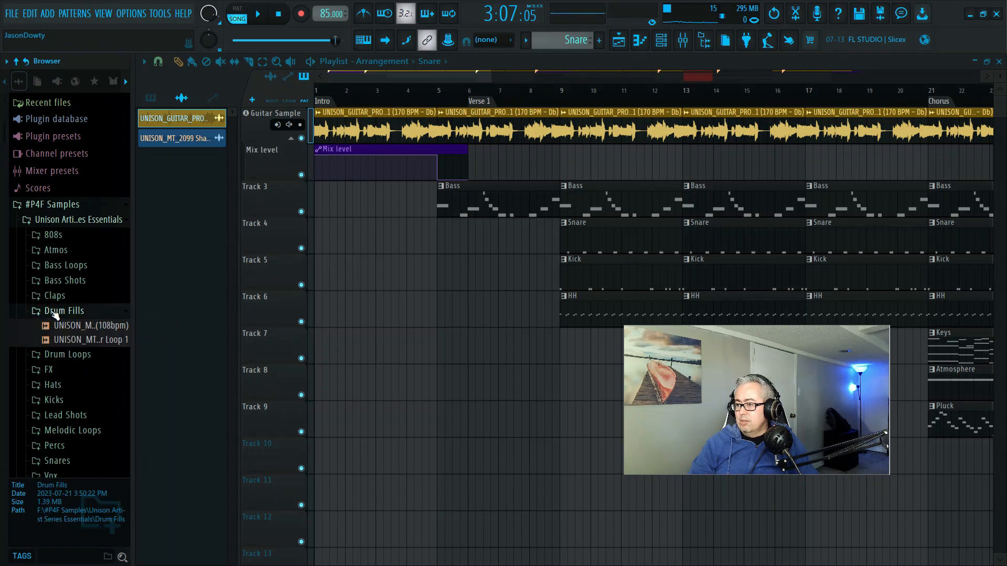
pyautogui.click(54, 313)
pyautogui.scroll(-3, 75, 314)
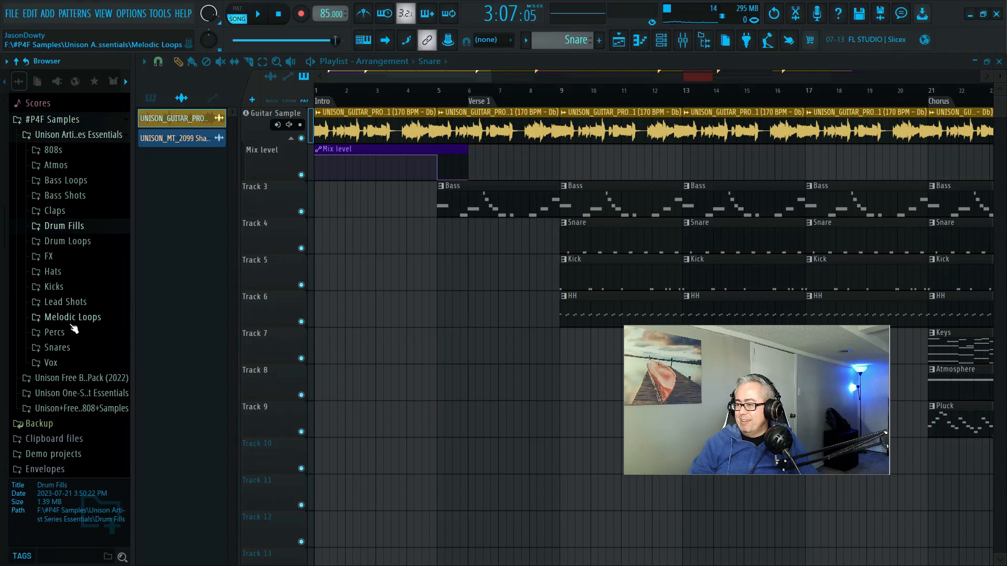
# Step: Play the Intro from about bar 4 and again from bar 3 into bar 5, checking the transition where the bass enters
pyautogui.click(415, 91)
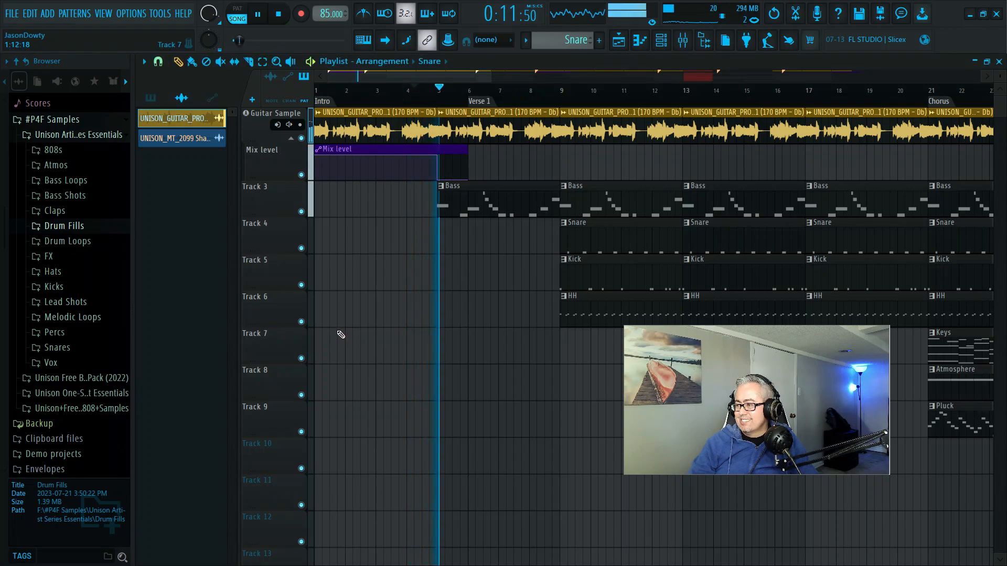
pyautogui.press('space')
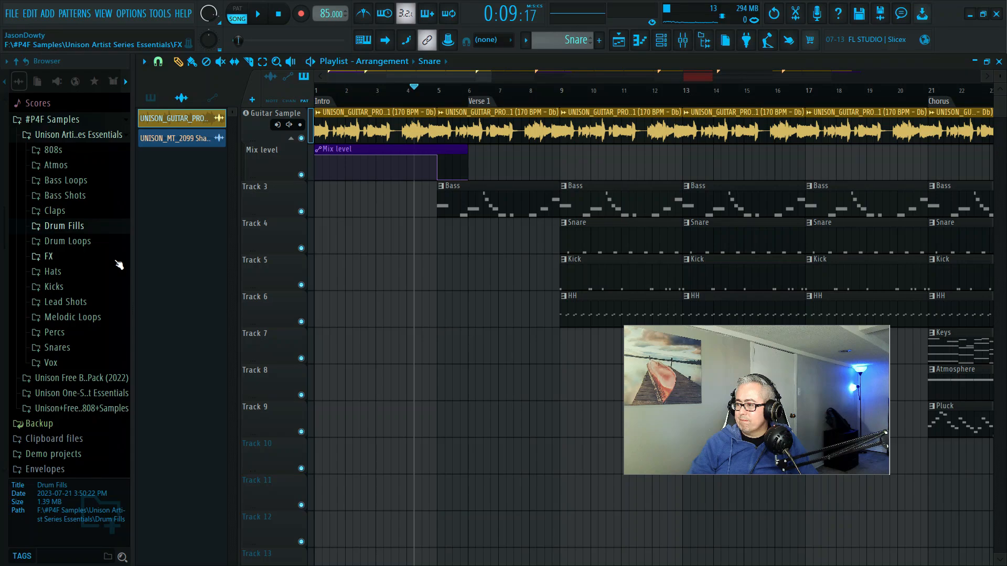
pyautogui.scroll(-2, 479, 332)
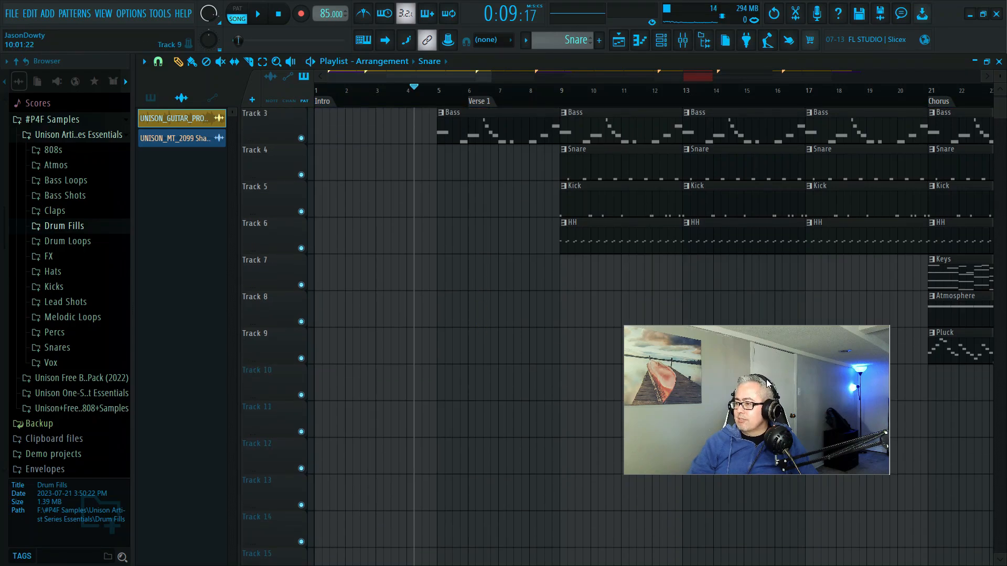
pyautogui.scroll(2, 442, 189)
pyautogui.click(384, 96)
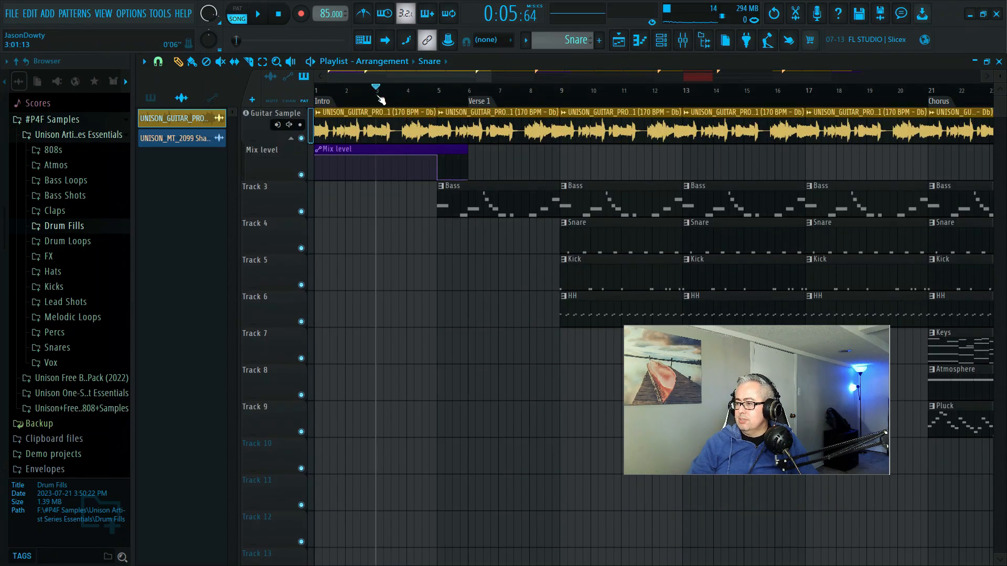
pyautogui.press('space')
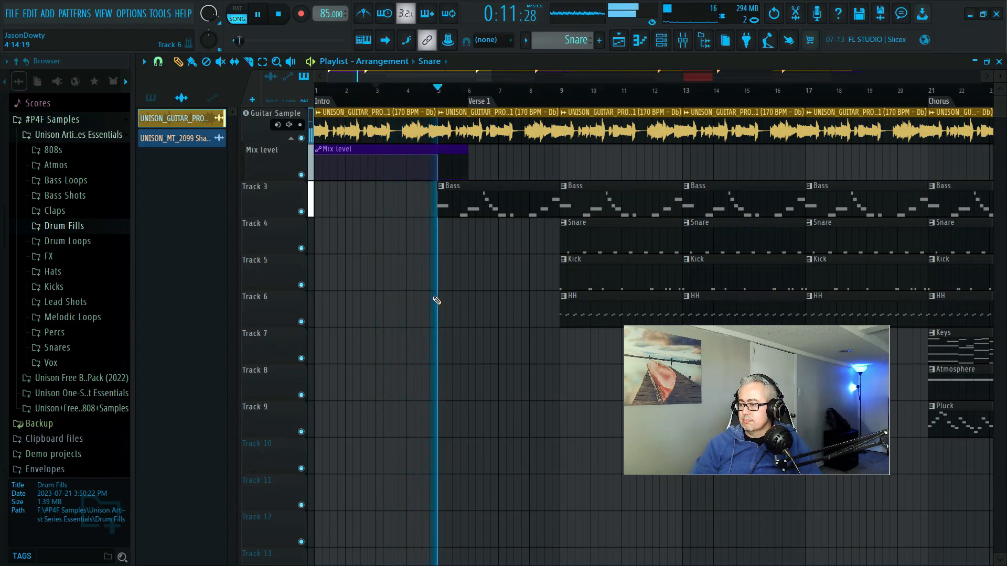
pyautogui.press('space')
pyautogui.scroll(-3, 561, 318)
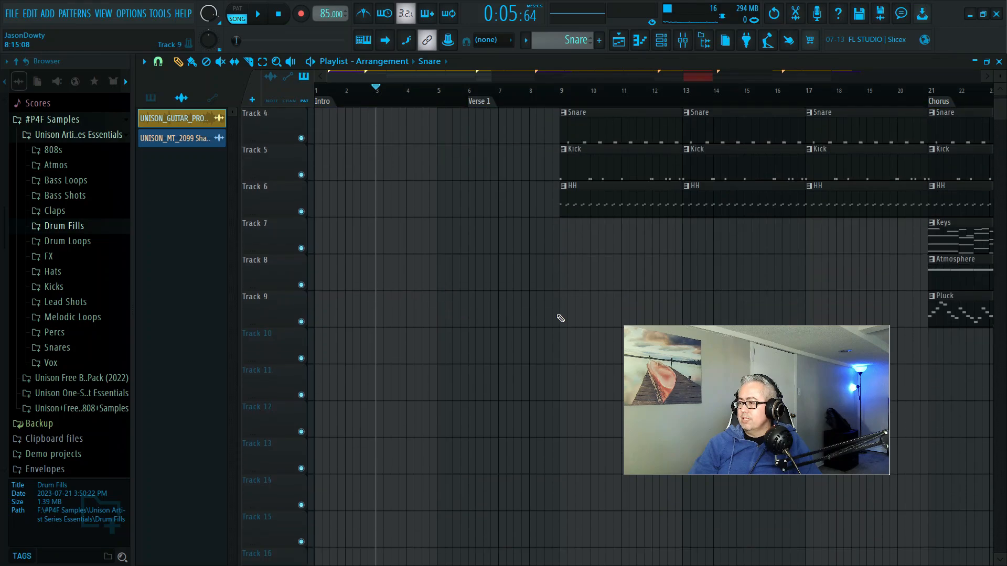
pyautogui.moveTo(715, 341); pyautogui.dragTo(822, 367)
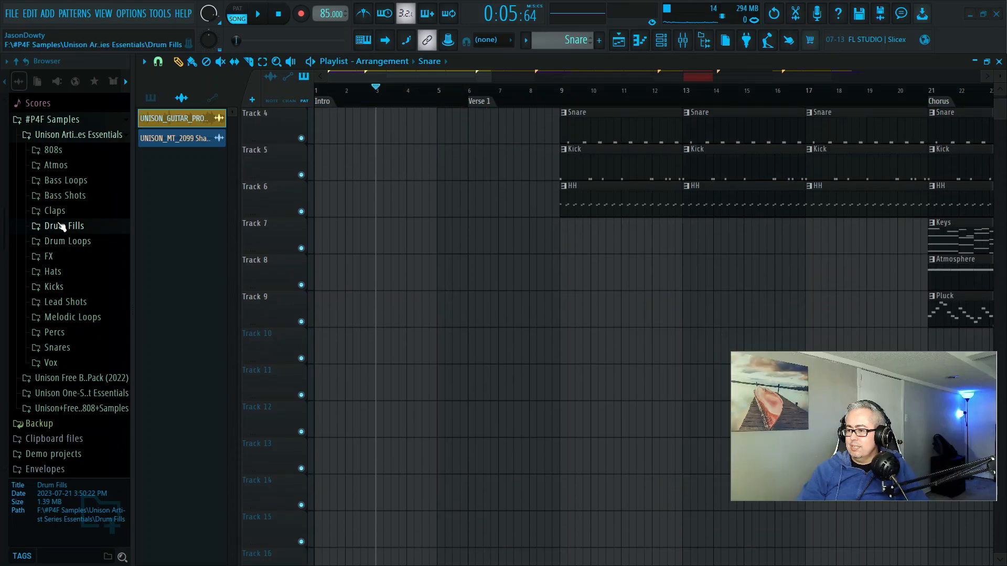
# Step: Look through the Unison Free Black Friday Pack (2022) and its One-Shots subfolders for transition samples
pyautogui.scroll(3, 61, 227)
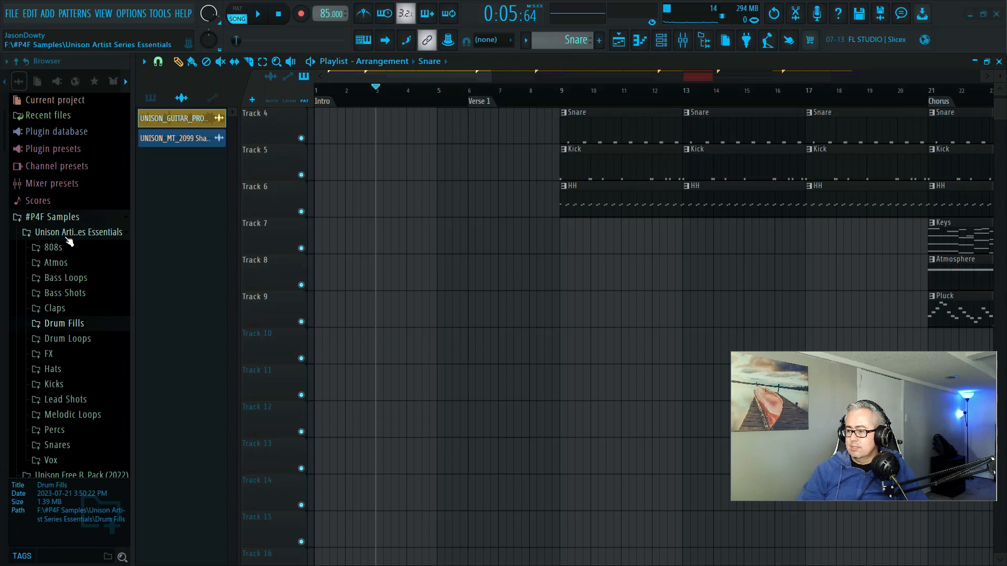
pyautogui.click(65, 236)
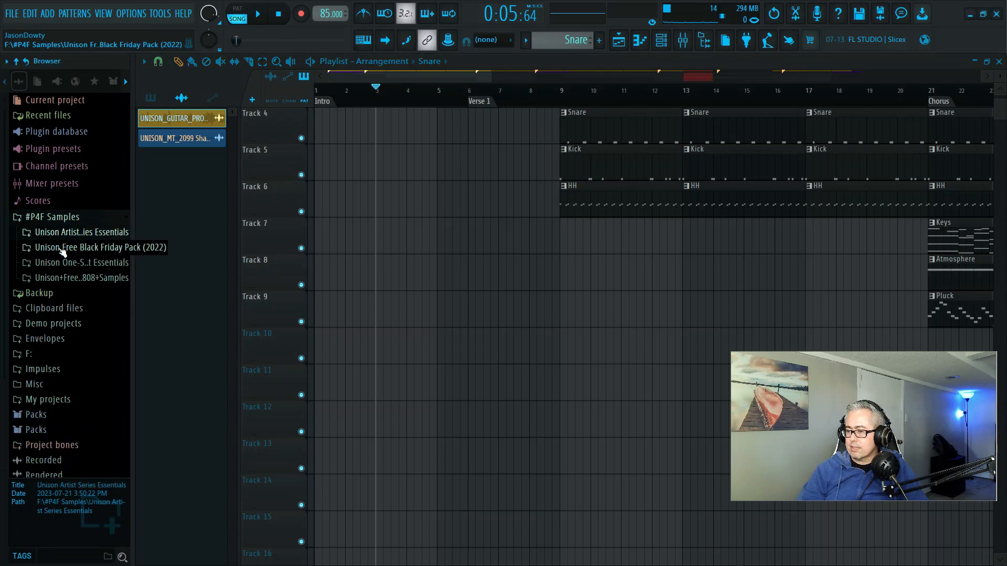
pyautogui.click(61, 248)
pyautogui.scroll(-3, 61, 253)
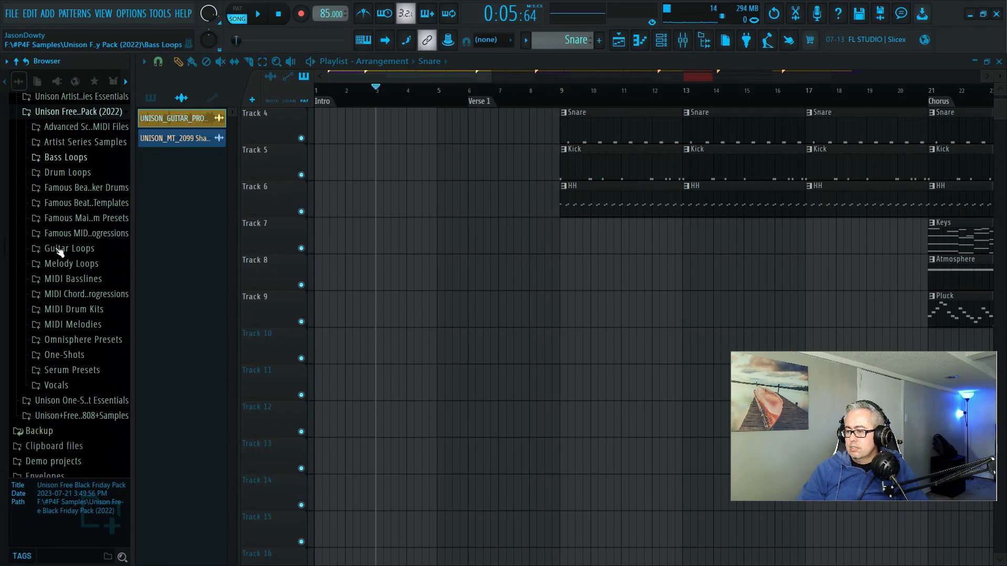
pyautogui.click(79, 356)
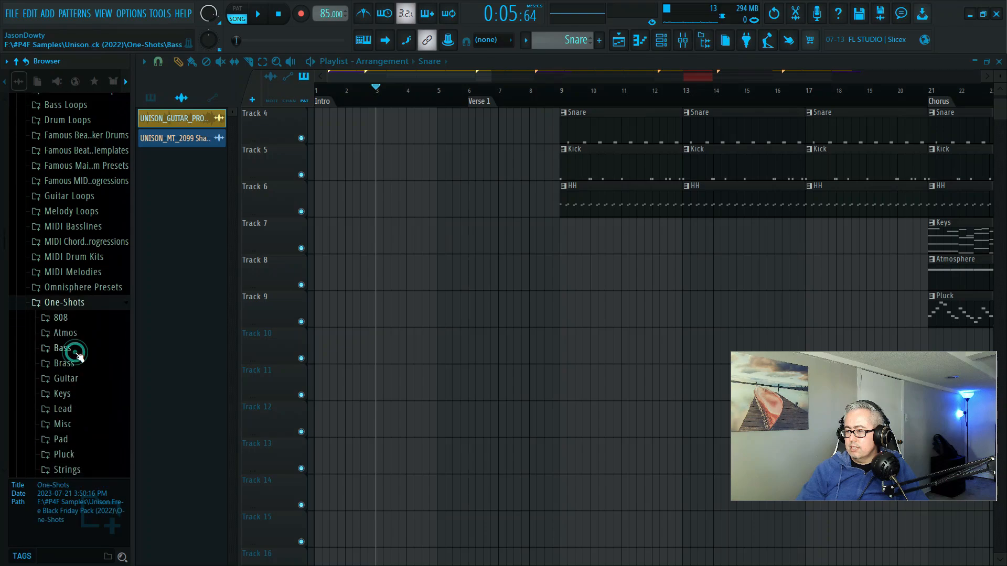
pyautogui.scroll(-7, 74, 354)
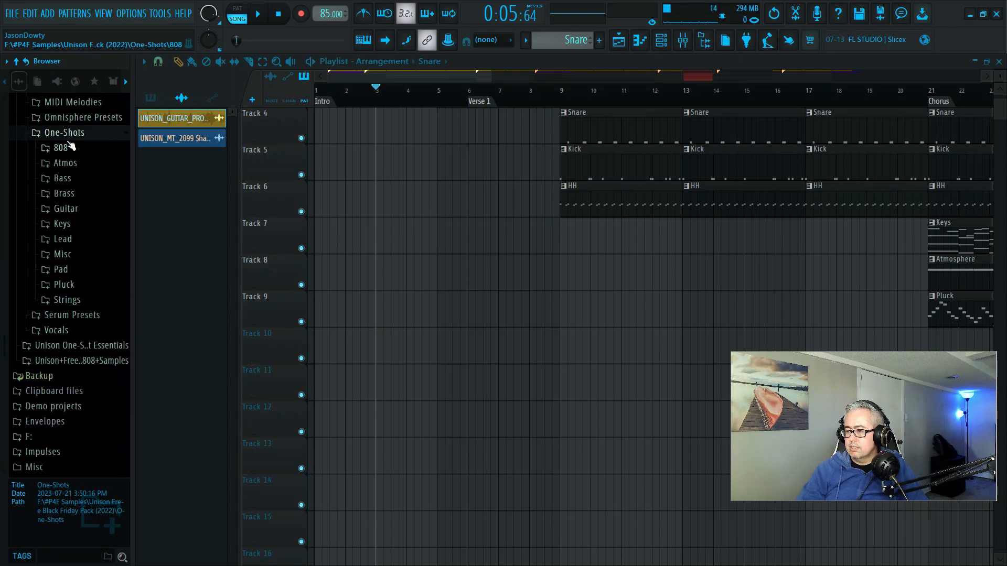
pyautogui.scroll(4, 81, 298)
pyautogui.click(69, 303)
pyautogui.scroll(2, 73, 313)
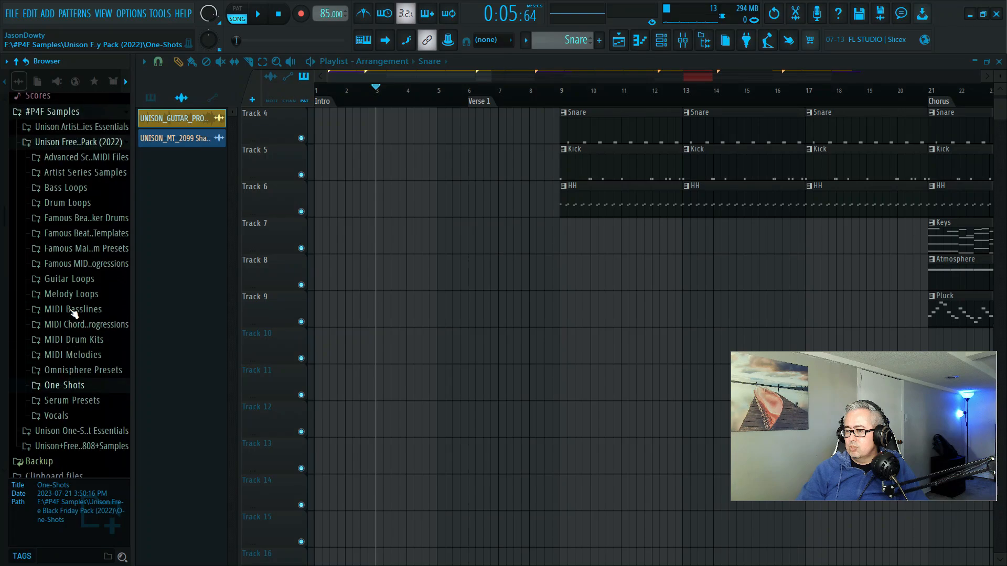
pyautogui.scroll(3, 74, 313)
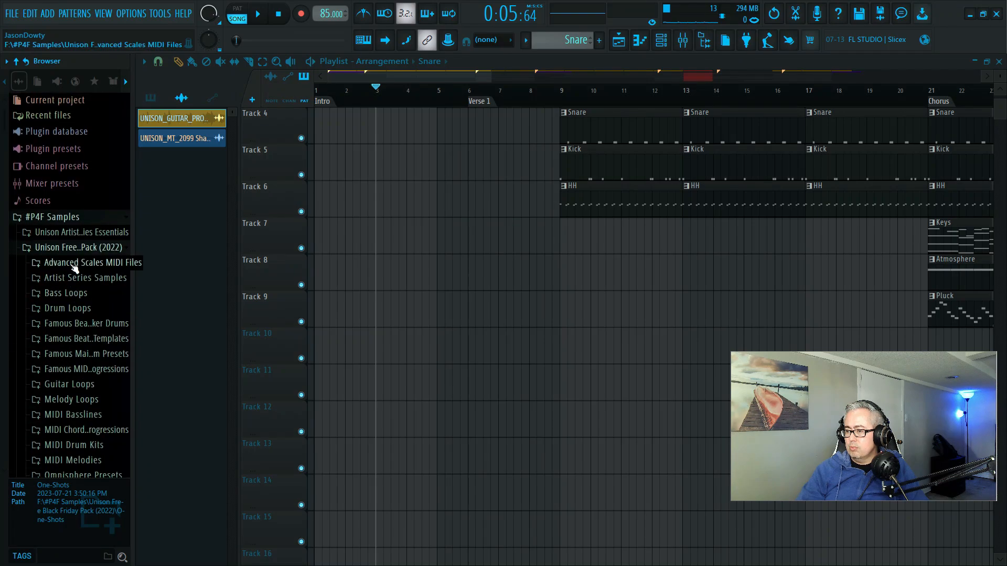
pyautogui.click(67, 251)
# Step: Check the subfolders of Unison Artist Series Essentials and Unison One-Shot Essentials
pyautogui.click(81, 232)
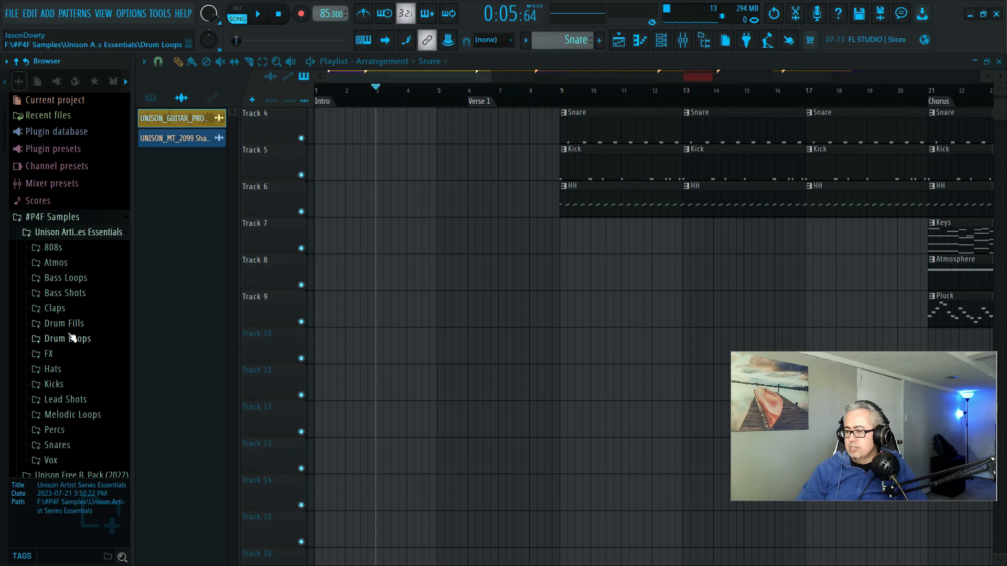
pyautogui.click(73, 232)
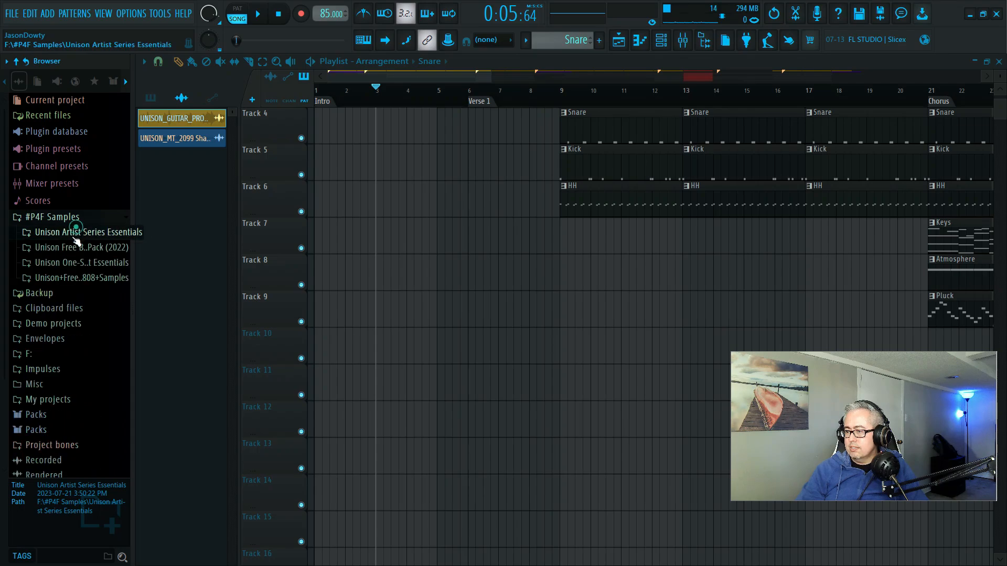
pyautogui.click(64, 263)
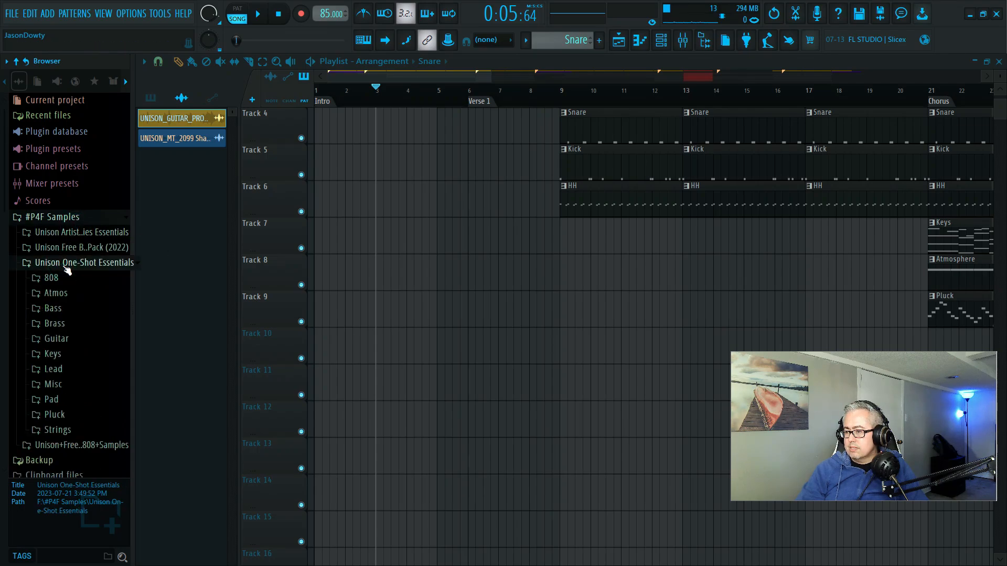
pyautogui.click(63, 266)
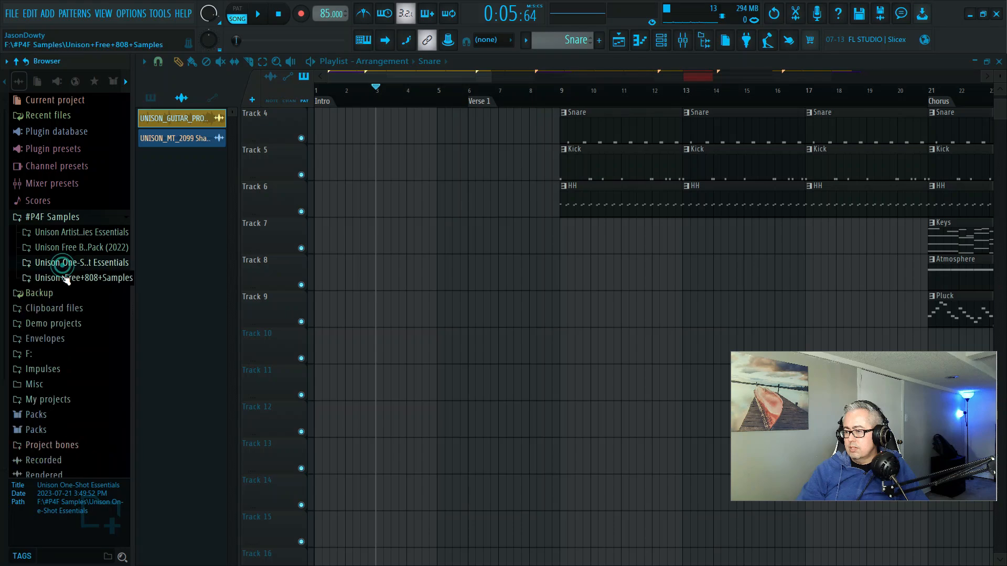
# Step: Preview the 21 Savage - Bank Account kick and snare from Famous Beatmaker Drums in the Unison Free Black Friday Pack (2022)
pyautogui.click(55, 251)
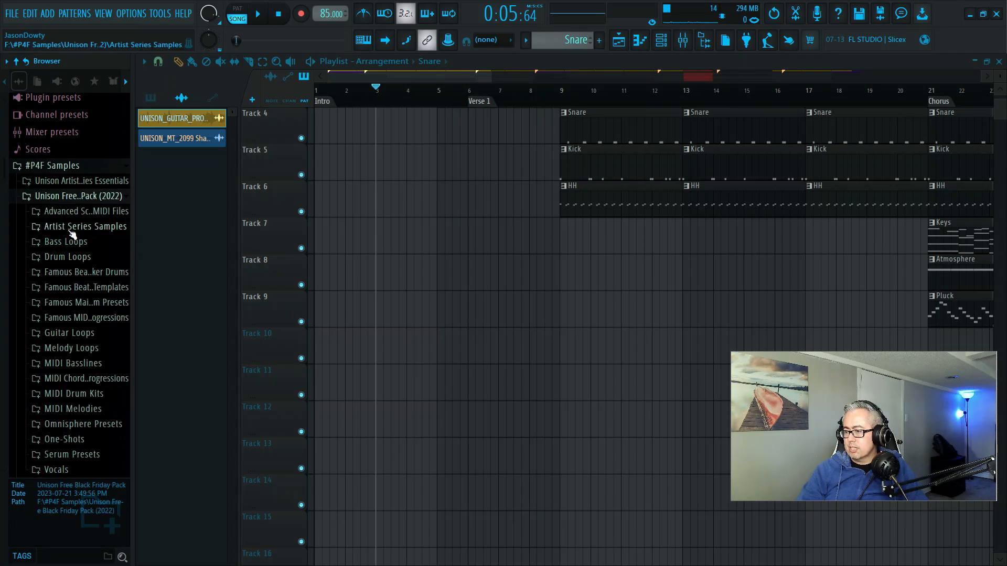
pyautogui.click(74, 272)
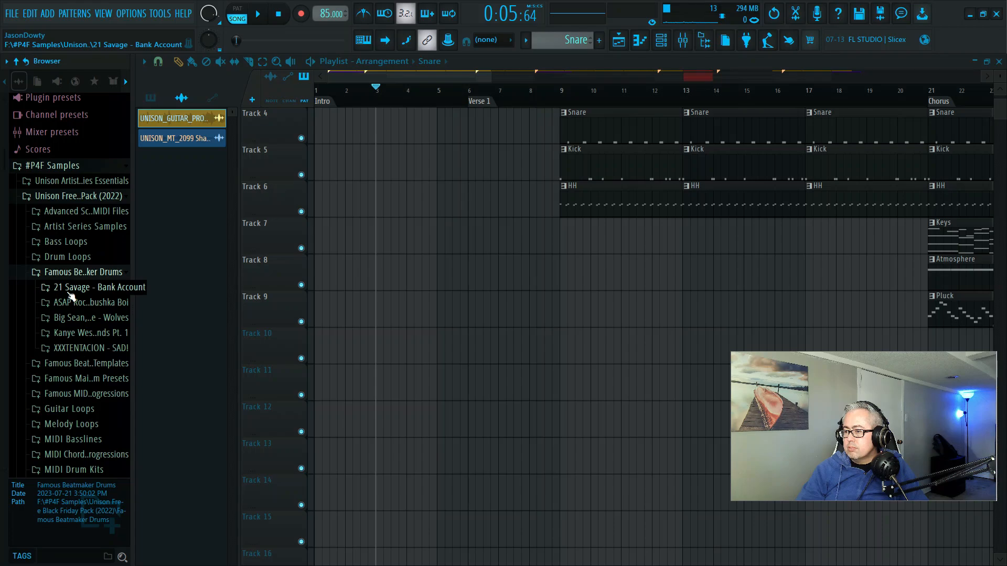
pyautogui.click(71, 289)
pyautogui.click(76, 317)
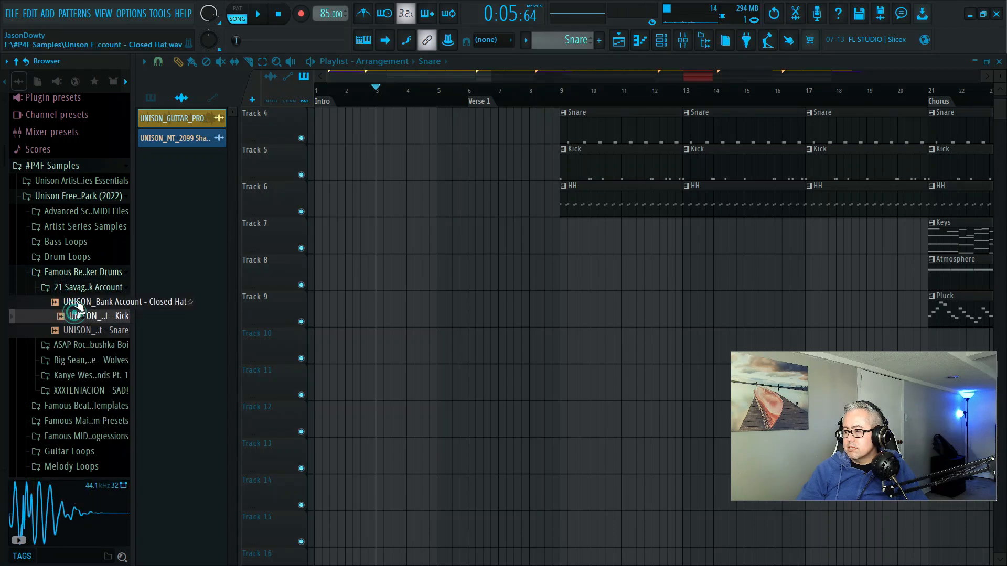
pyautogui.click(72, 329)
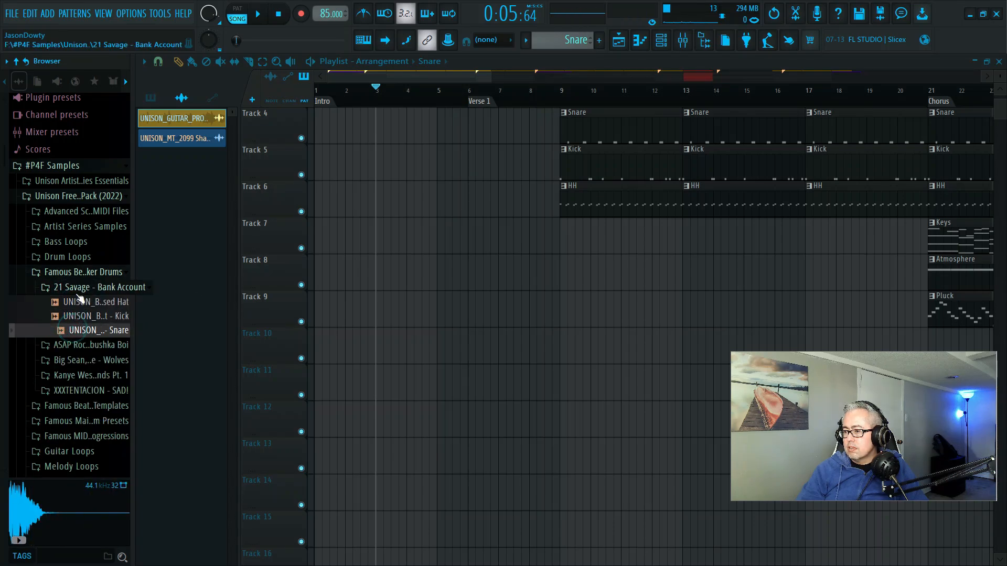
pyautogui.click(73, 288)
# Step: Preview the closed hat, cowbell, kick and snare samples in the ASAP Rocky - Babushka Boi folder
pyautogui.click(79, 303)
pyautogui.click(79, 318)
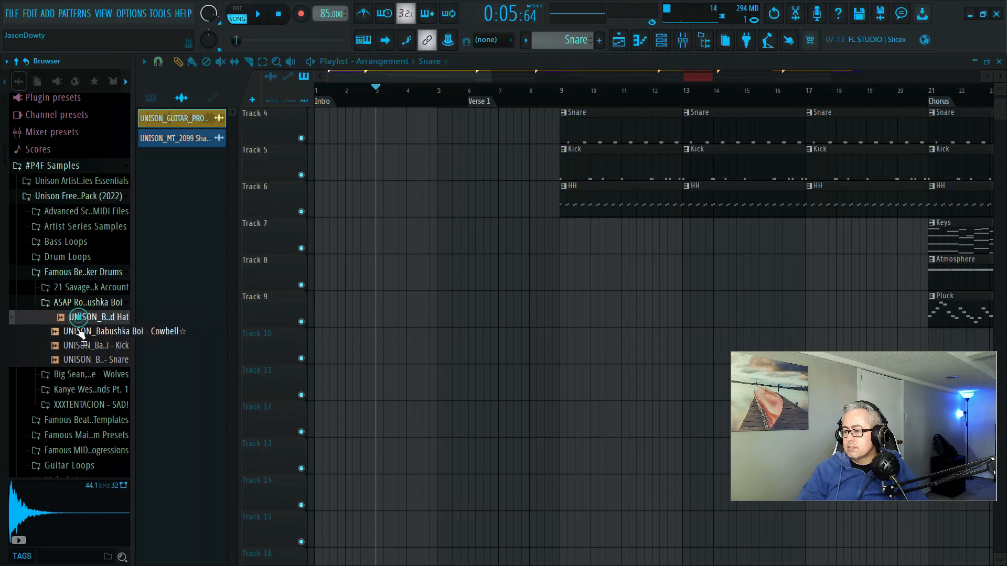
pyautogui.click(78, 331)
pyautogui.click(77, 345)
pyautogui.click(78, 361)
pyautogui.click(79, 304)
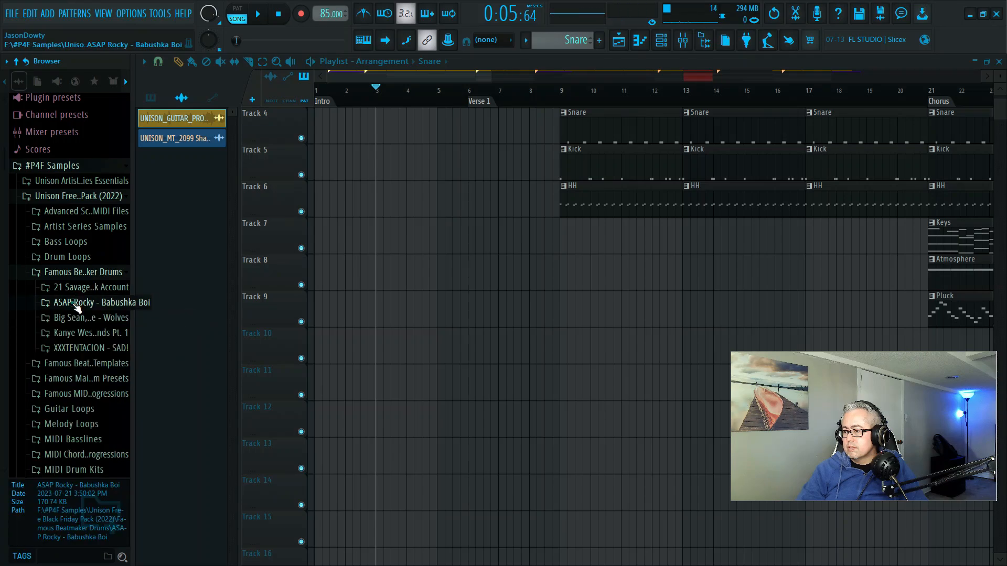
# Step: Preview the clap, closed hat, kick and snare clap samples in the Big Sean, Post Malone - Wolves folder
pyautogui.click(74, 317)
pyautogui.click(75, 333)
pyautogui.click(76, 346)
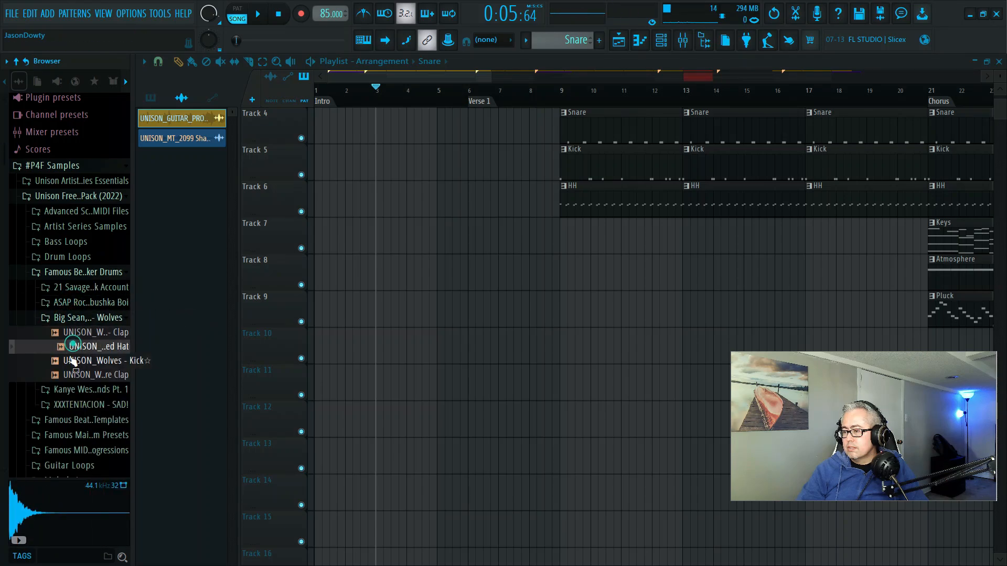
pyautogui.click(76, 361)
pyautogui.click(78, 374)
pyautogui.click(82, 318)
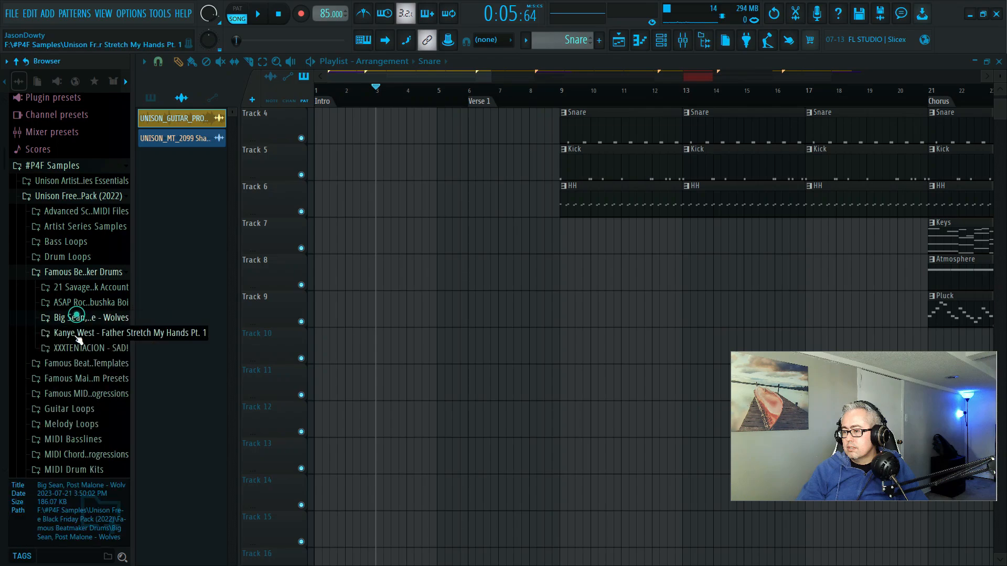
# Step: Preview the closed hat, kick and snare samples in the Kanye West - Father Stretch My Hands Pt. 1 folder
pyautogui.click(76, 332)
pyautogui.click(78, 347)
pyautogui.click(77, 362)
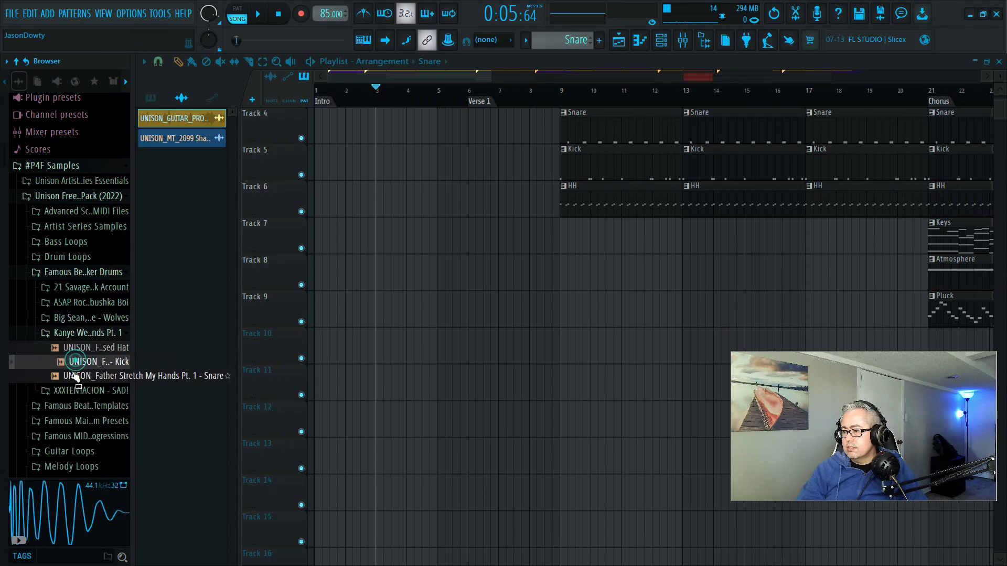
pyautogui.click(77, 376)
pyautogui.click(76, 332)
# Step: Preview the closed hat, Kick Hall 01, Kick Hall 02, open hat and snare samples in the XXXTENTACION - SAD! folder
pyautogui.click(73, 348)
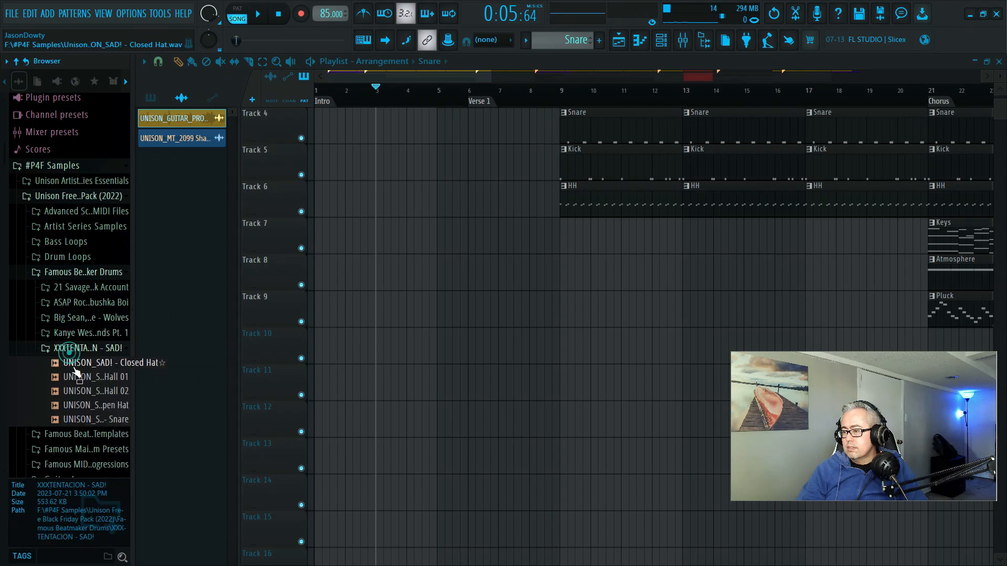
pyautogui.click(72, 362)
pyautogui.click(71, 377)
pyautogui.click(68, 391)
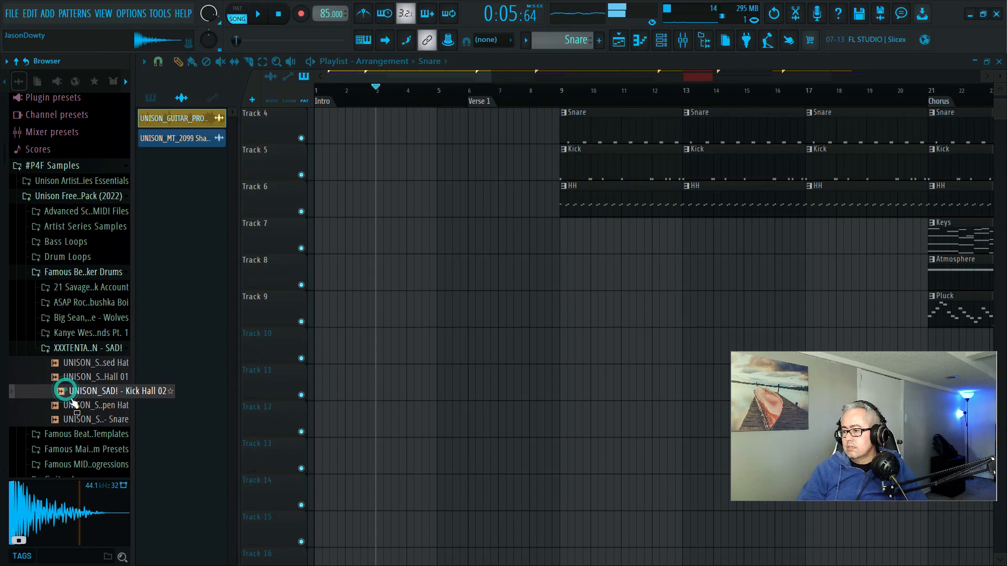
pyautogui.click(71, 405)
pyautogui.click(84, 391)
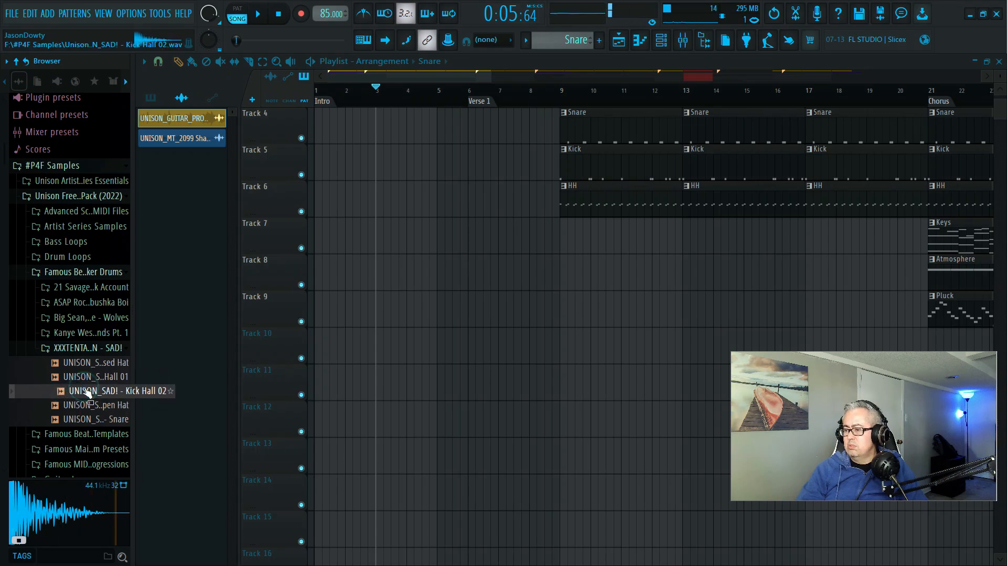
pyautogui.click(74, 406)
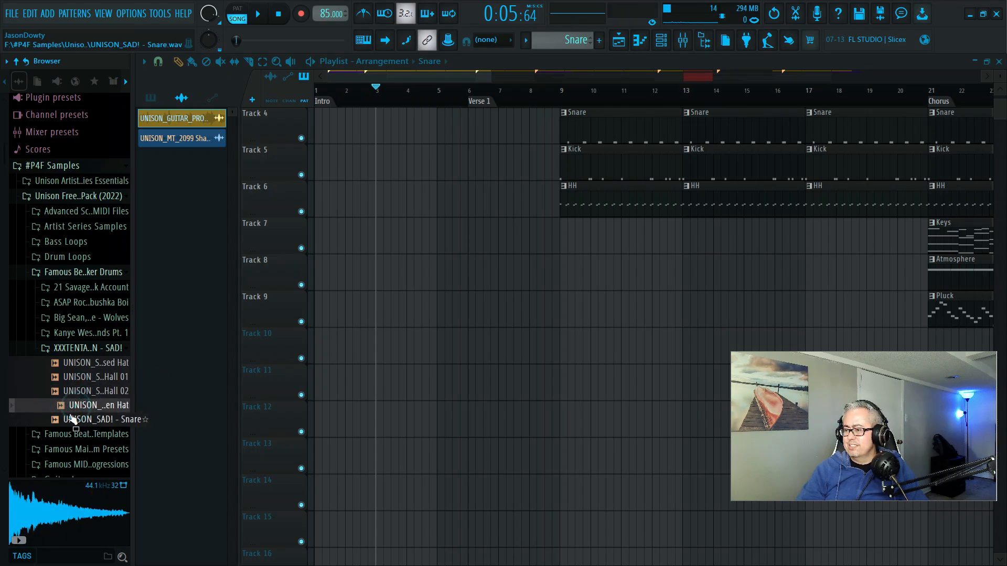
pyautogui.click(69, 416)
pyautogui.click(74, 349)
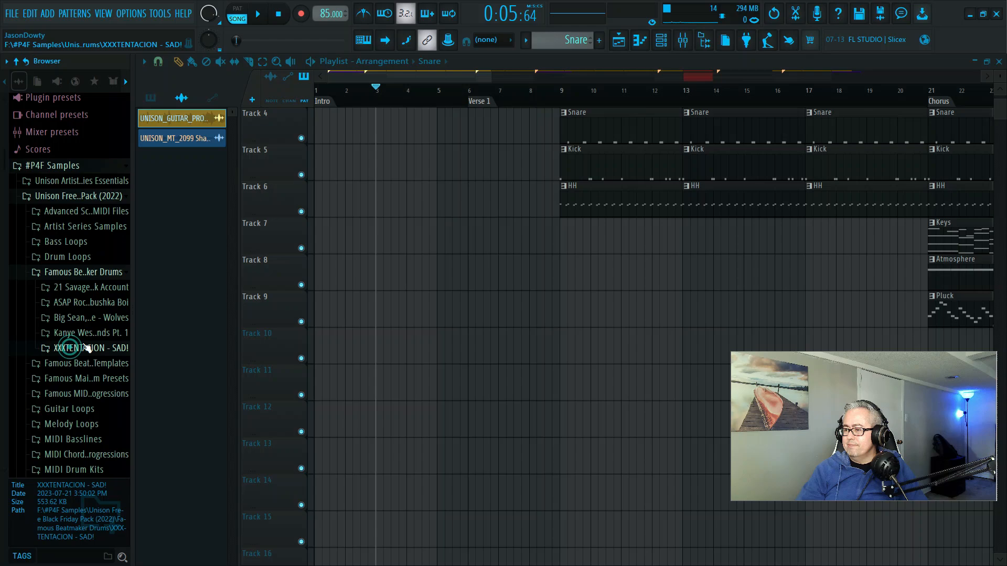
# Step: Collapse the Famous Beatmaker Drums folder and look over the other folders of the Unison Free Black Friday Pack (2022)
pyautogui.click(83, 275)
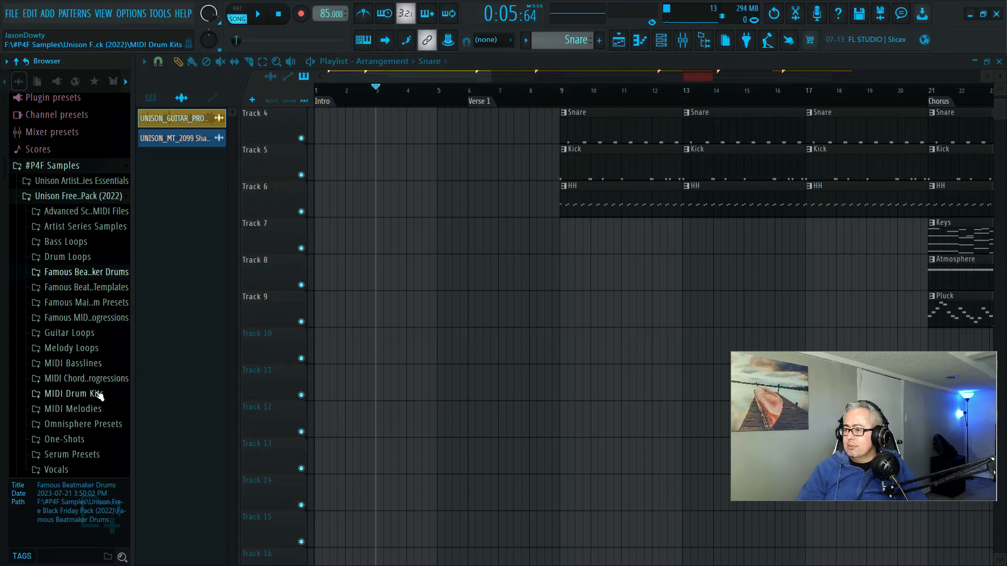
pyautogui.scroll(-3, 100, 396)
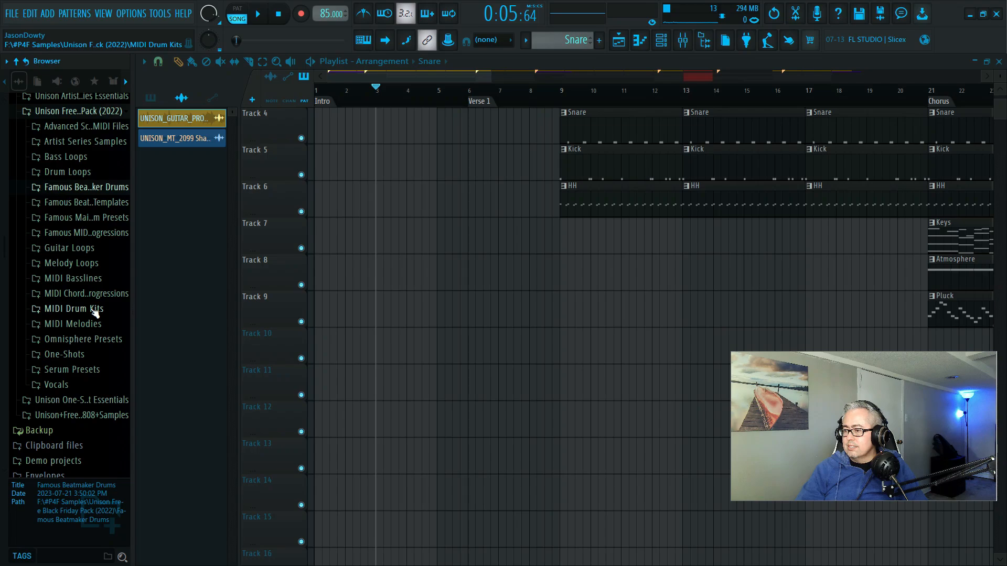
pyautogui.scroll(3, 94, 311)
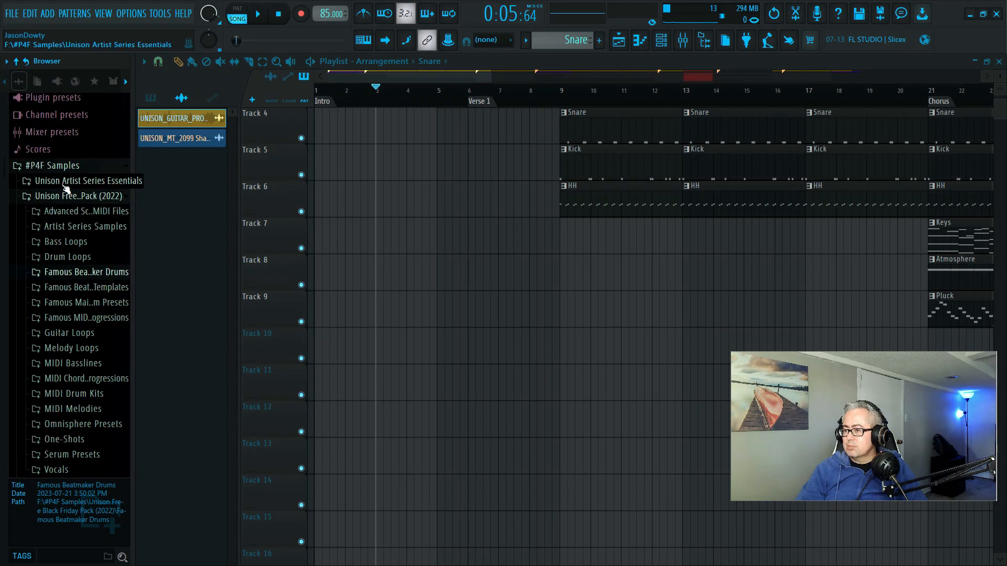
# Step: Collapse the #P4F Samples folders and open the Drums folder inside Packs
pyautogui.click(62, 197)
pyautogui.click(50, 167)
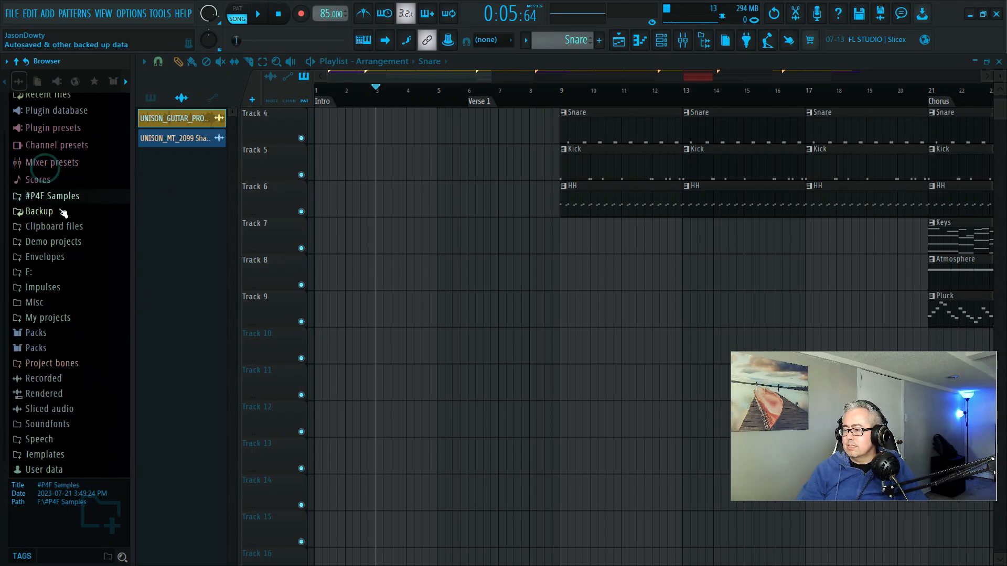
pyautogui.click(53, 348)
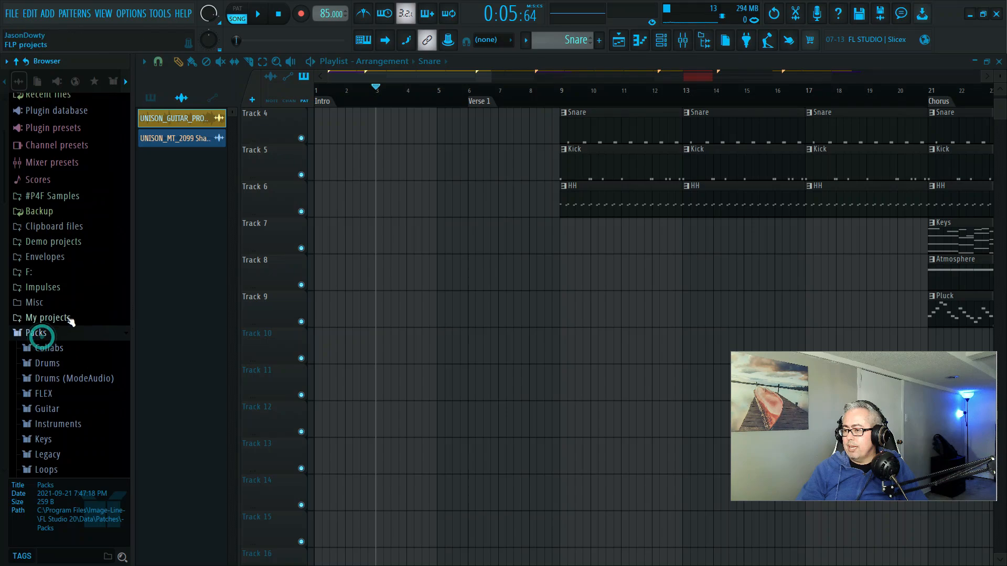
pyautogui.scroll(-5, 49, 258)
pyautogui.scroll(2, 96, 224)
pyautogui.scroll(2, 96, 225)
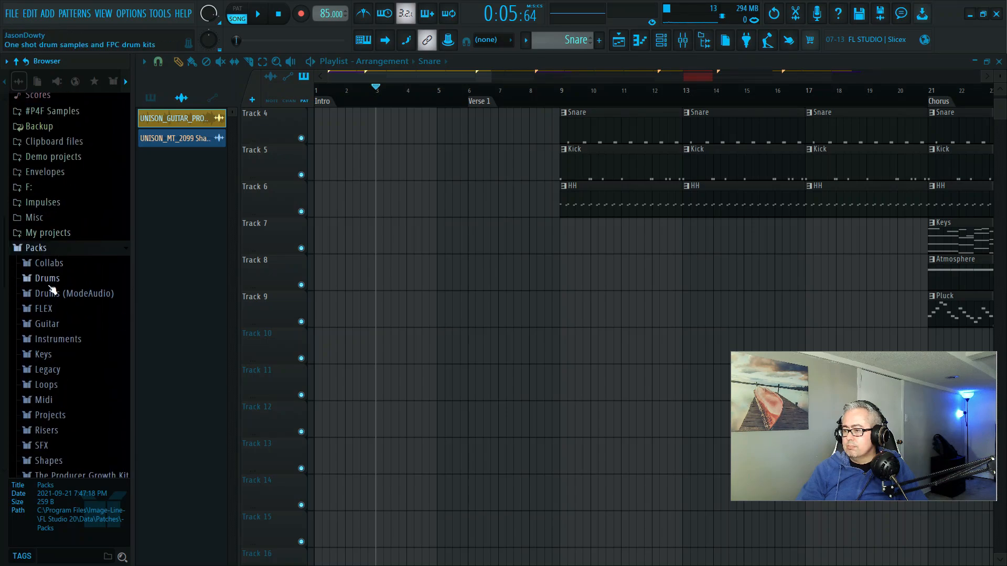
pyautogui.click(50, 279)
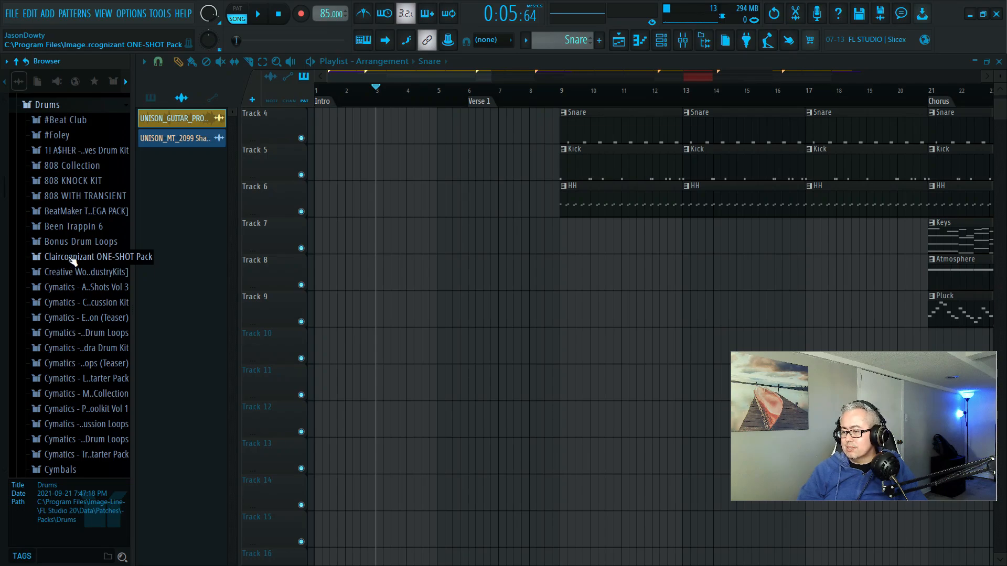
# Step: Look over the Cymatics - Lofi Starter Pack subfolders, collapse the pack and scan the other Cymatics drum packs
pyautogui.click(72, 380)
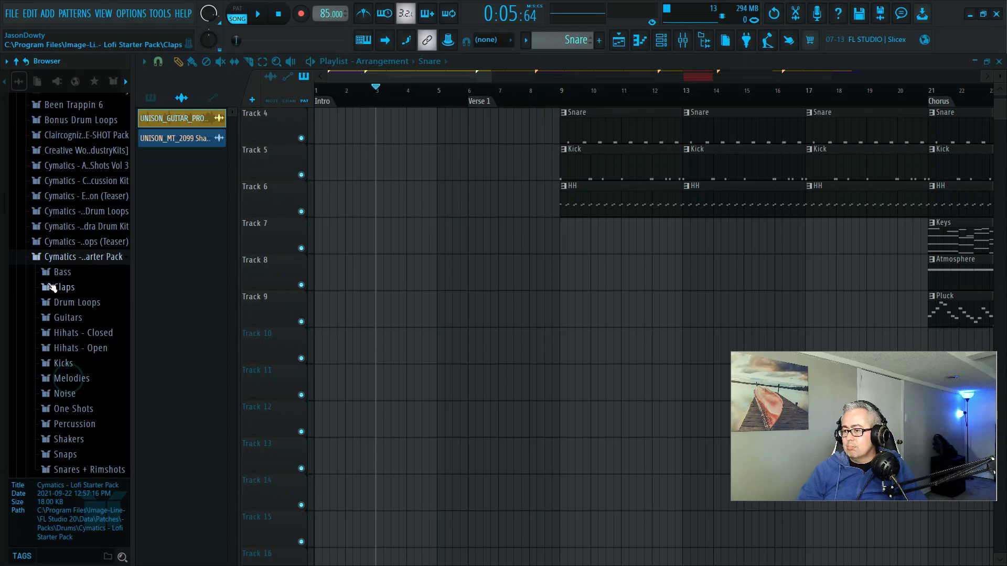
pyautogui.scroll(-2, 69, 295)
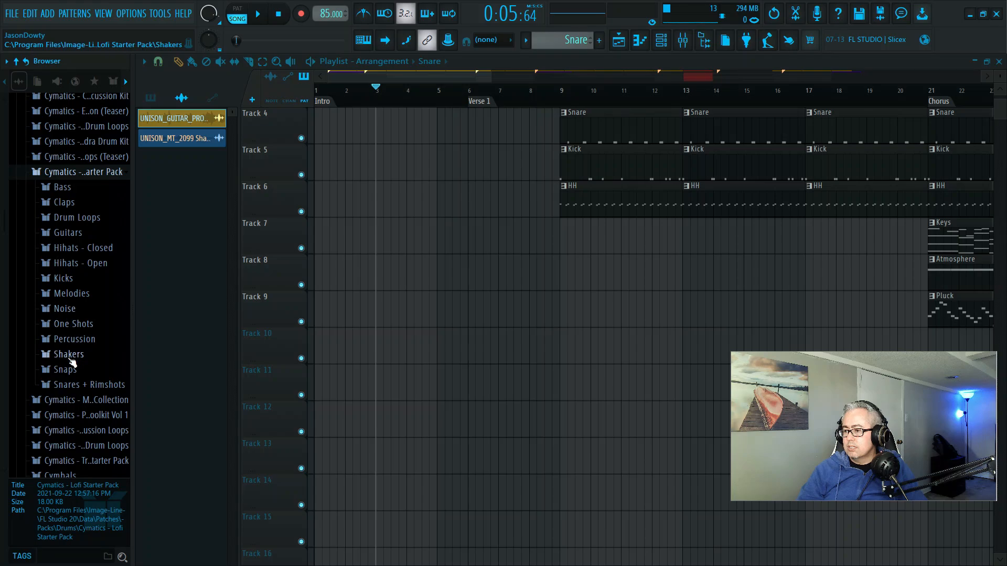
pyautogui.click(70, 172)
pyautogui.scroll(4, 72, 206)
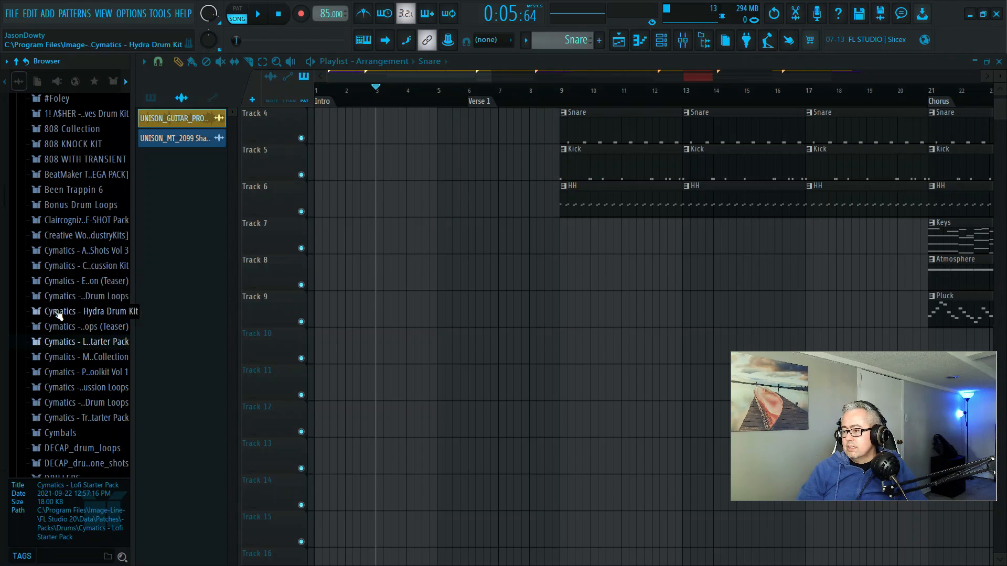
pyautogui.scroll(-2, 58, 326)
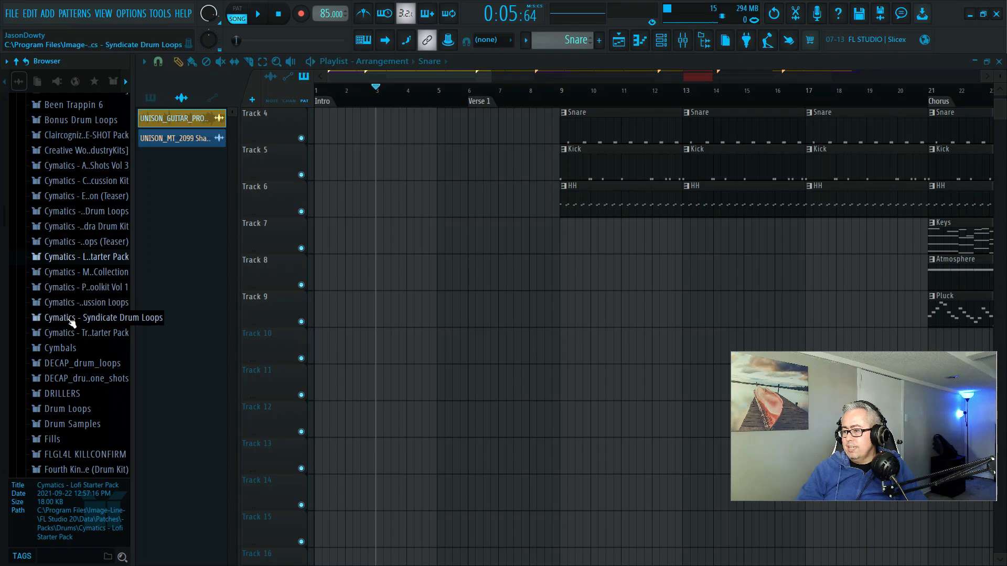
# Step: Preview the crash samples in the Cymbals folder of the Cymatics - Trap Starter Pack, replaying the Sandpaper Crash
pyautogui.click(62, 333)
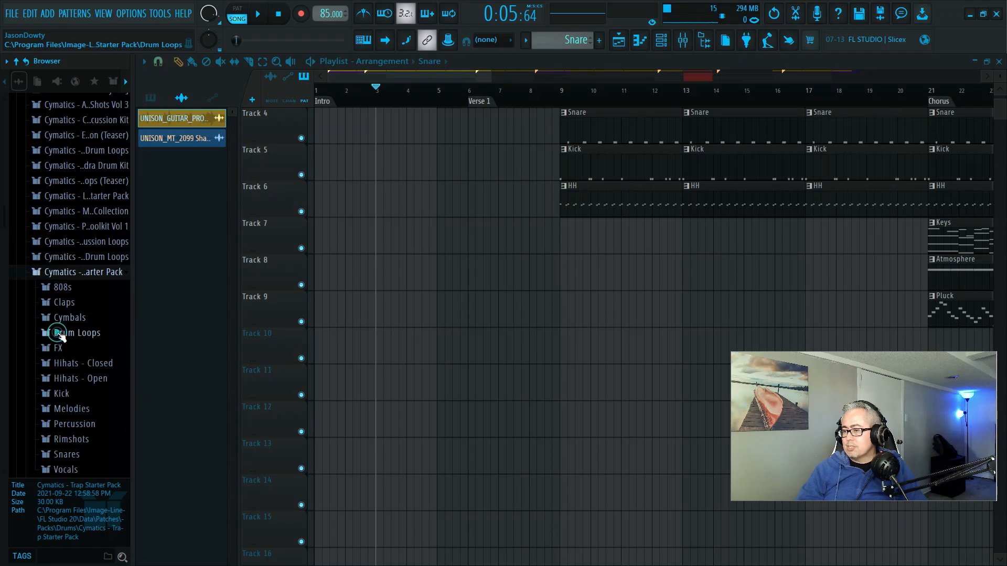
pyautogui.click(62, 149)
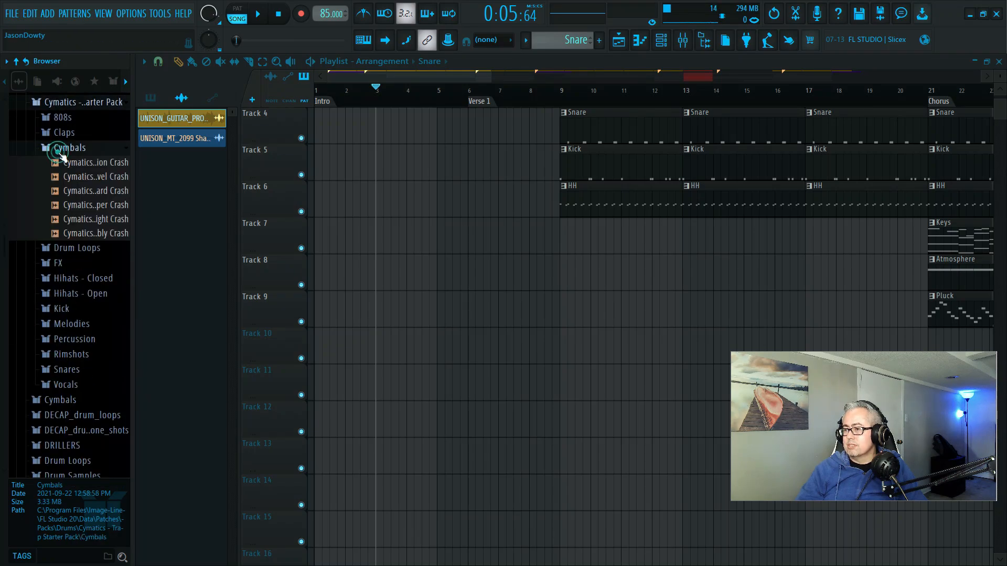
pyautogui.click(58, 163)
pyautogui.click(73, 178)
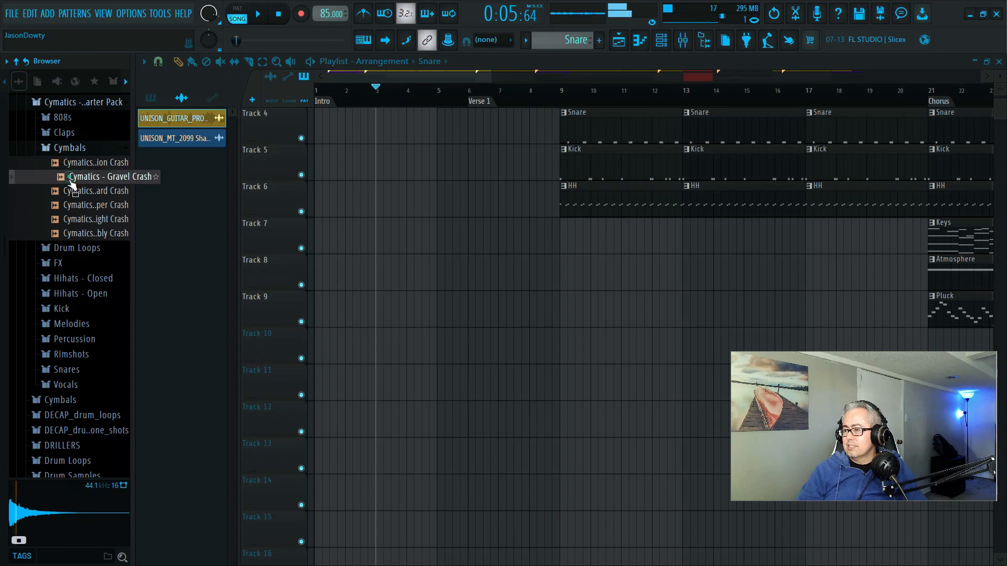
pyautogui.click(73, 192)
pyautogui.click(73, 207)
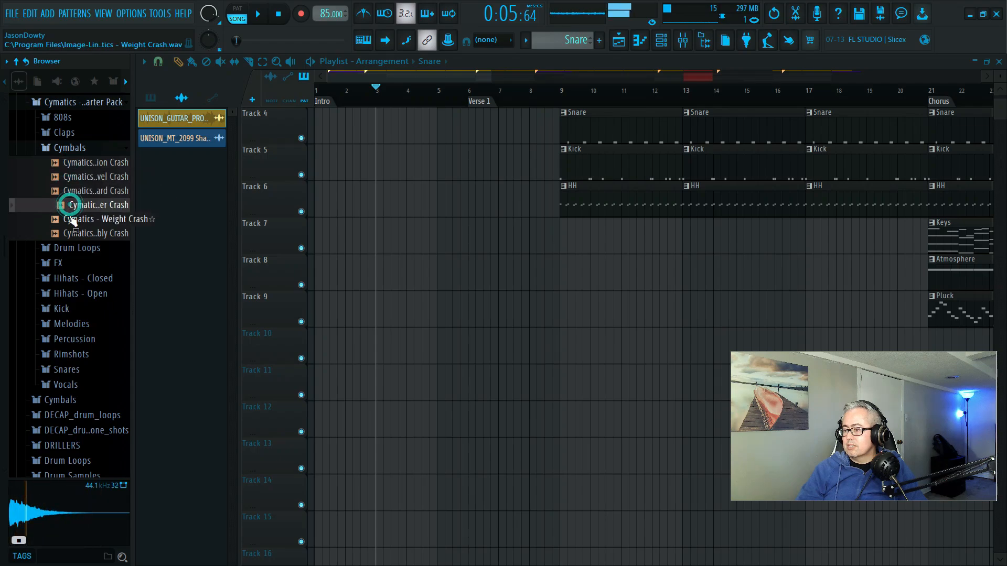
pyautogui.click(73, 220)
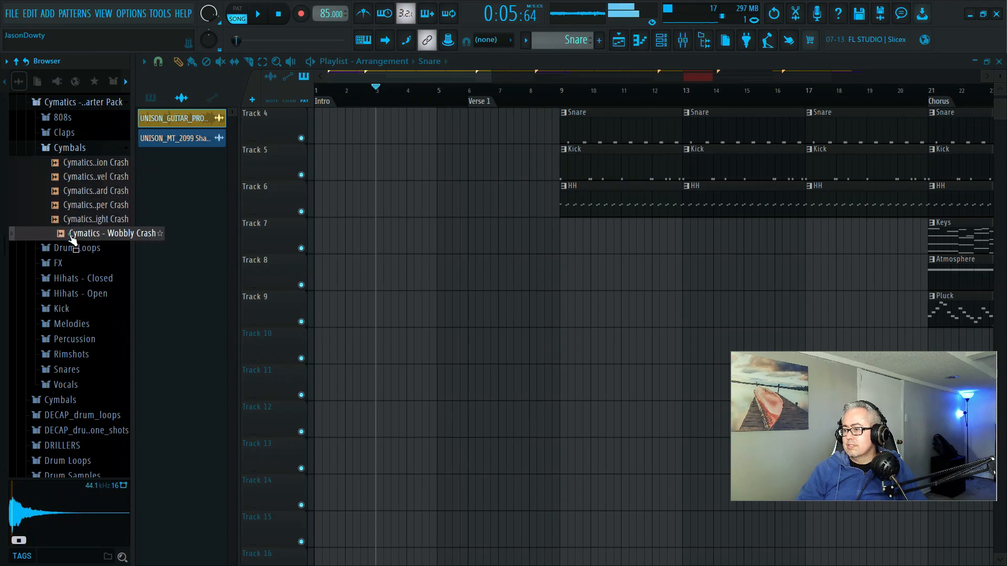
pyautogui.click(81, 207)
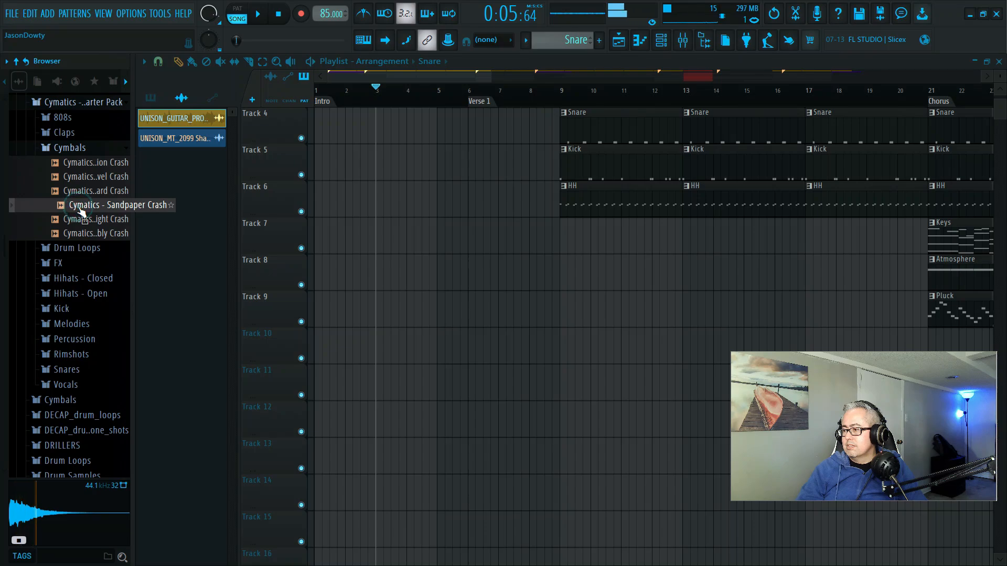
# Step: Add the Cymatics - Sandpaper Crash sample to the playlist on Track 10, starting at beat 4 of bar 3
pyautogui.moveTo(81, 210); pyautogui.dragTo(428, 298)
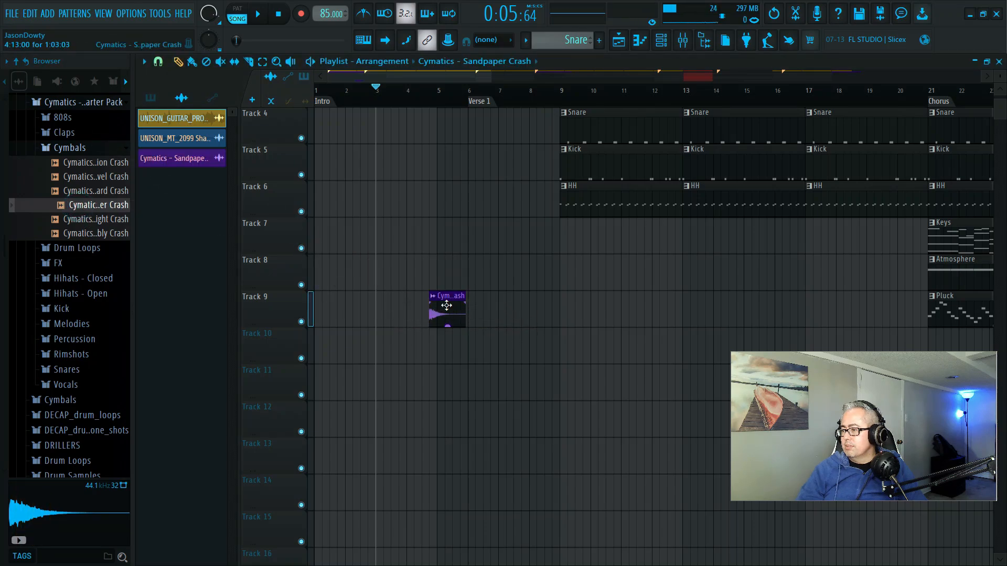
pyautogui.scroll(-3, 491, 340)
pyautogui.moveTo(442, 198); pyautogui.dragTo(414, 247)
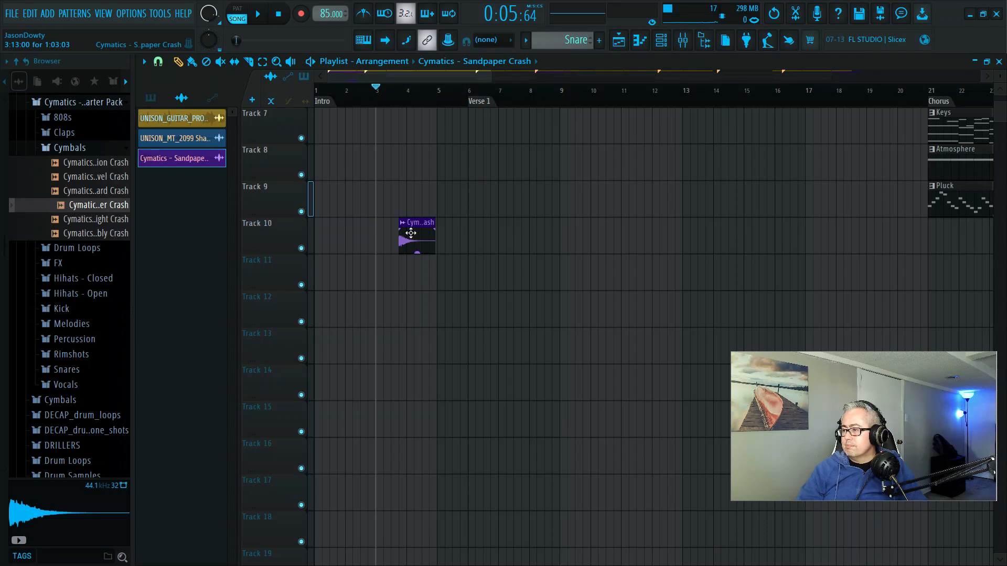
# Step: Clone the Sandpaper Crash audio clip and place the clone on Track 10 at bar 5
pyautogui.rightClick(174, 163)
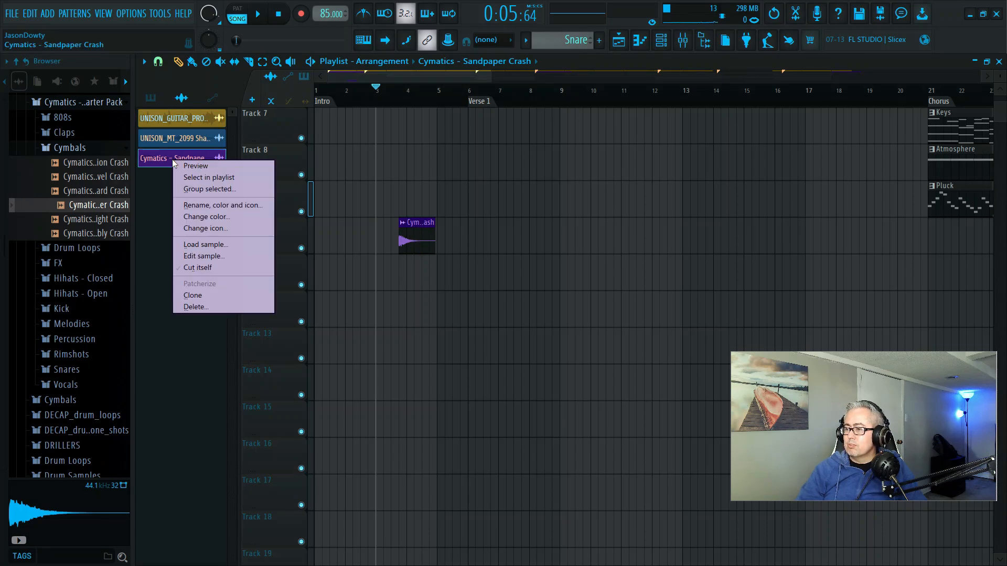
pyautogui.click(199, 295)
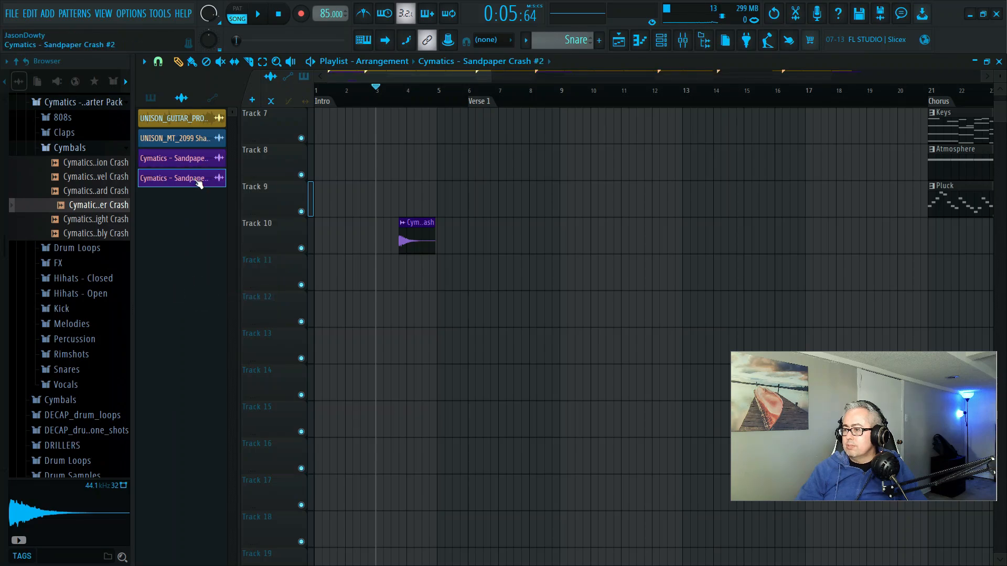
pyautogui.moveTo(198, 183); pyautogui.dragTo(438, 248)
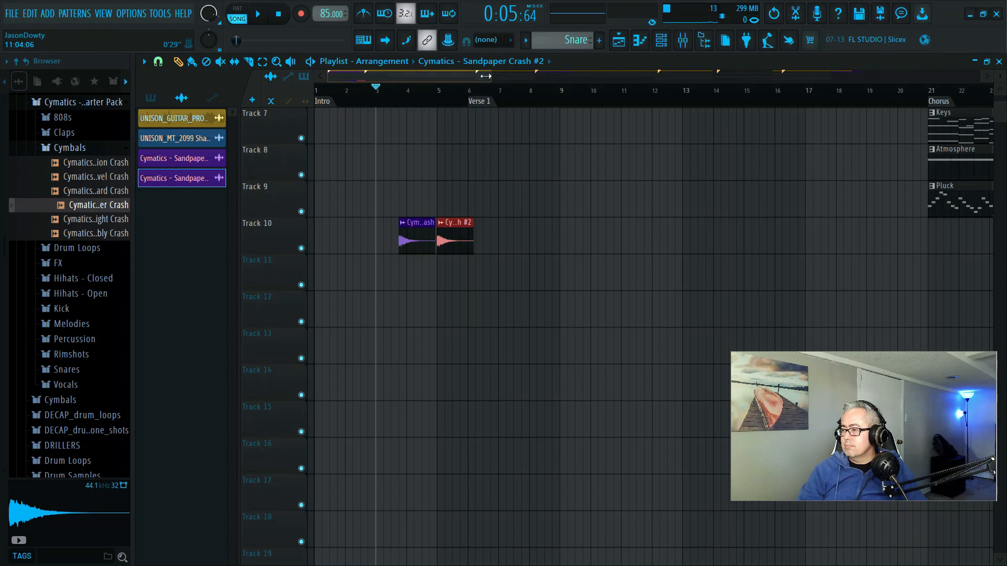
# Step: Reverse the first Sandpaper Crash clip on Track 10 and route it to mixer track 3
pyautogui.moveTo(486, 76); pyautogui.dragTo(378, 78)
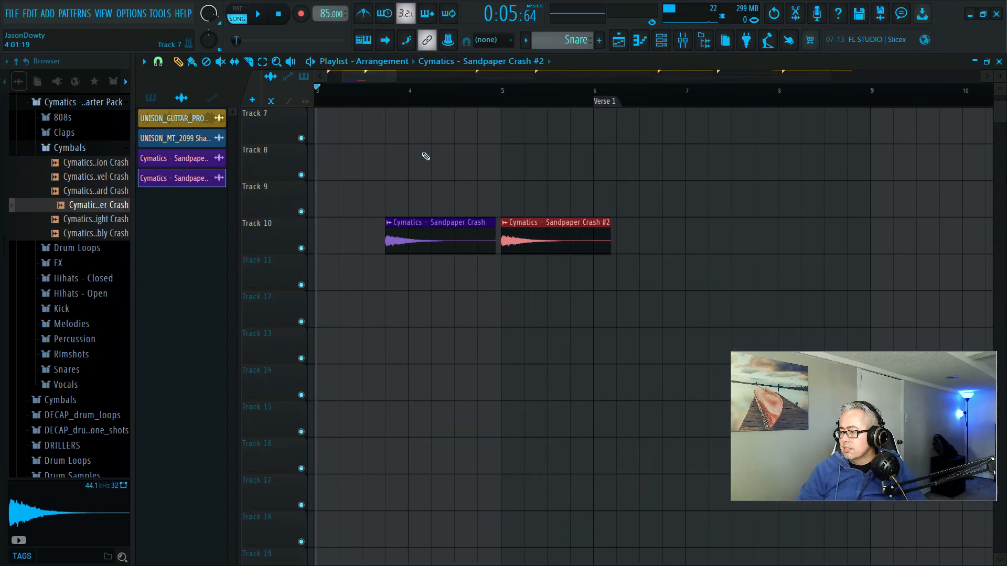
pyautogui.click(462, 233)
pyautogui.click(408, 222)
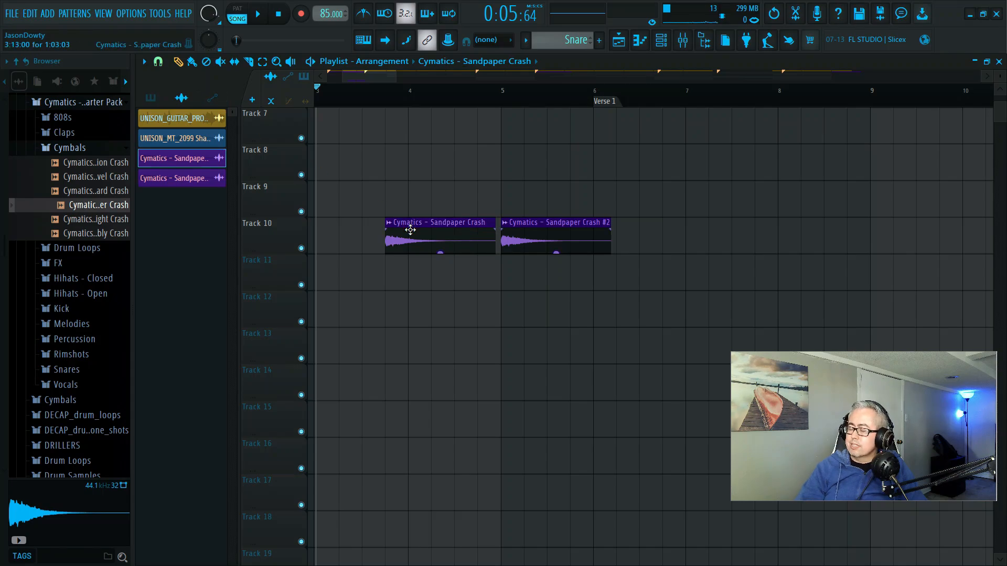
pyautogui.click(168, 181)
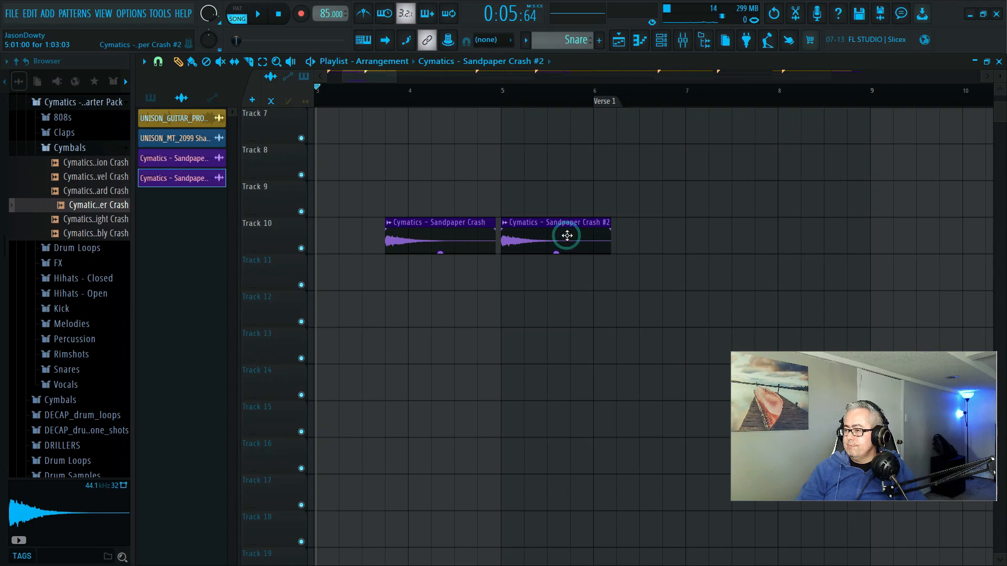
pyautogui.click(205, 161)
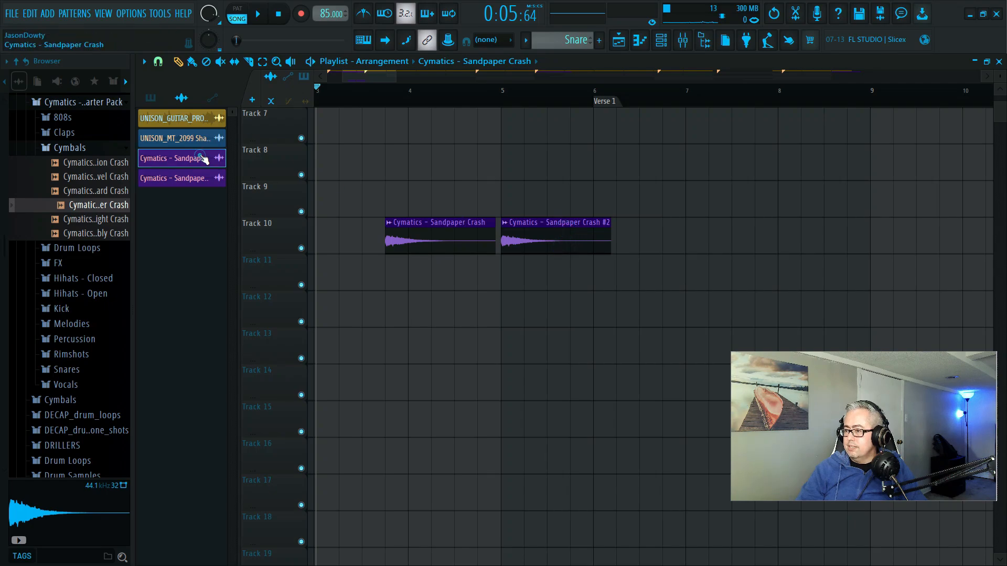
pyautogui.click(396, 216)
pyautogui.moveTo(411, 208); pyautogui.dragTo(415, 233)
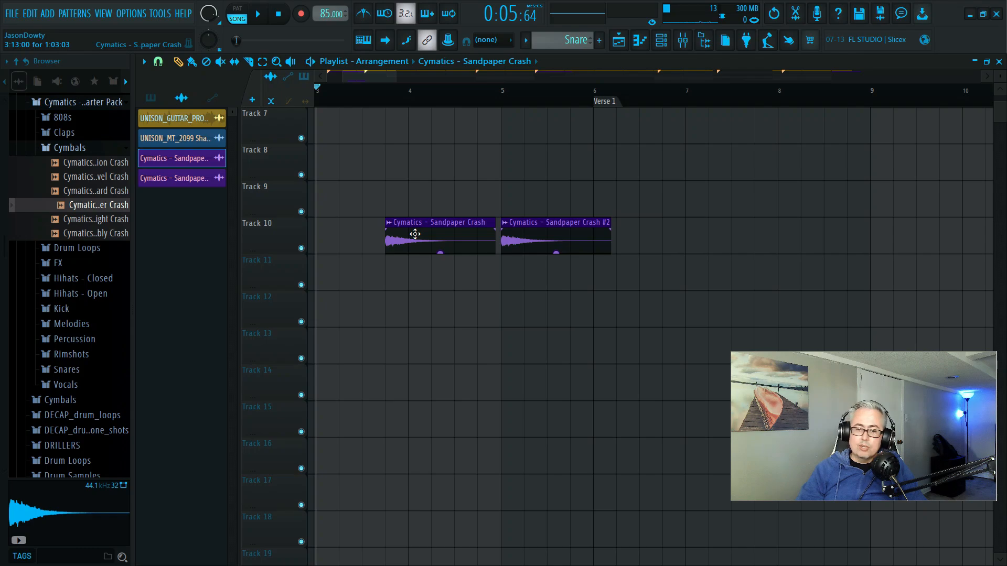
pyautogui.doubleClick(415, 234)
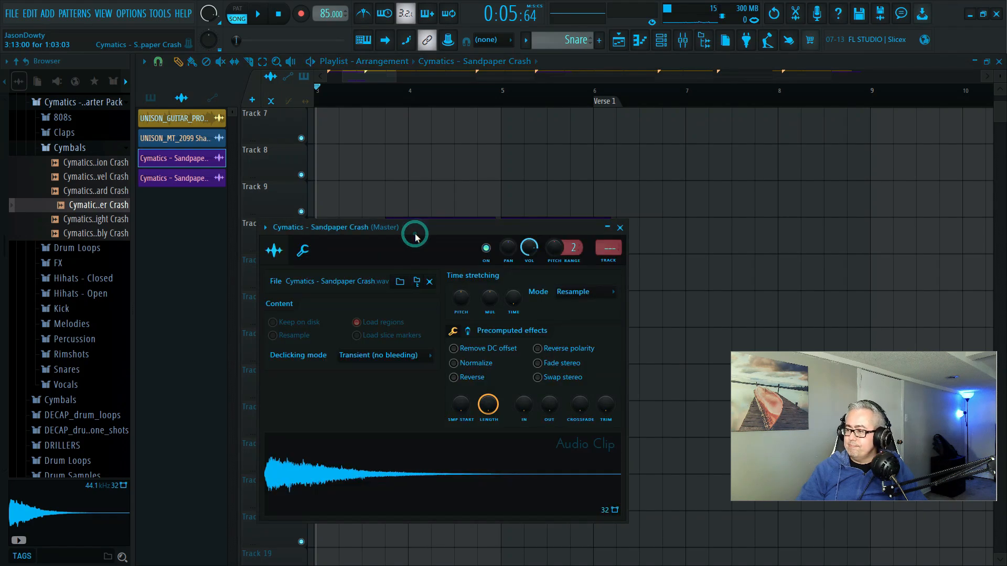
pyautogui.click(454, 378)
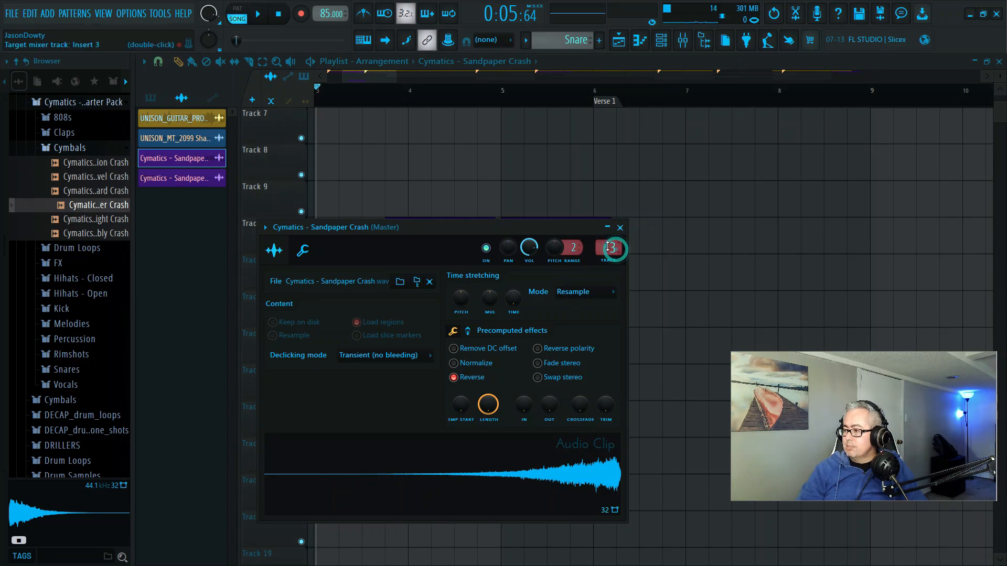
pyautogui.moveTo(509, 224); pyautogui.dragTo(567, 175)
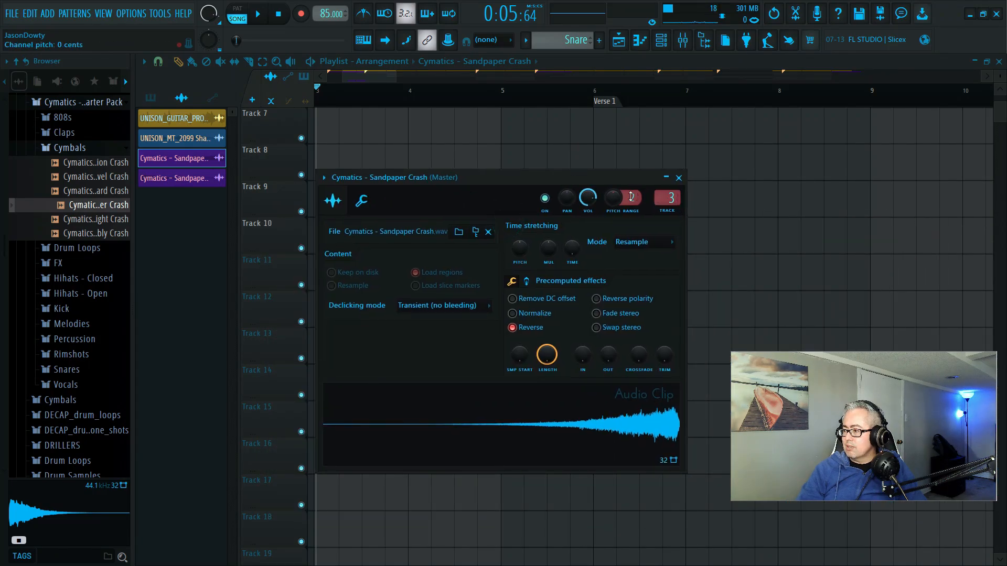
pyautogui.click(678, 178)
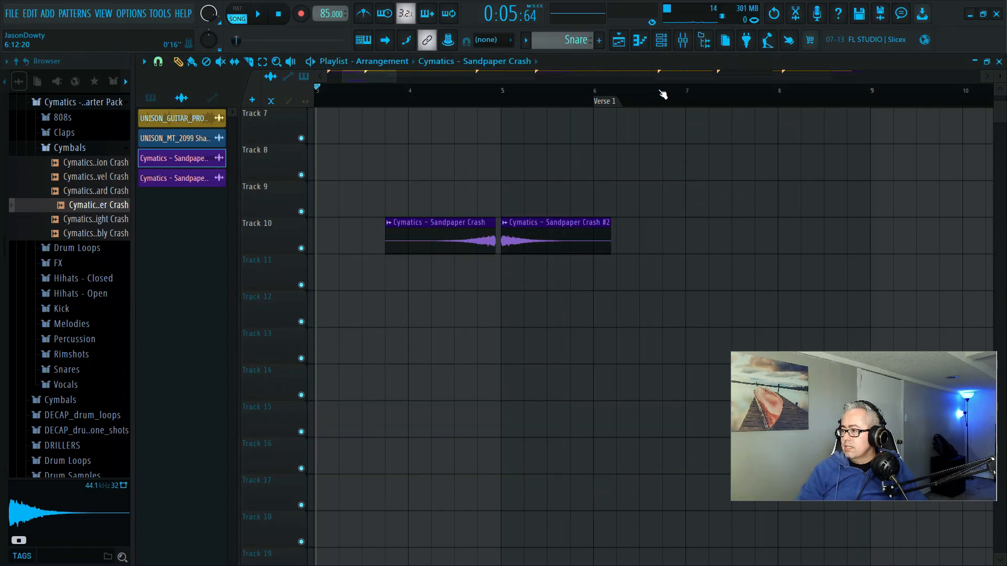
# Step: Set the playlist snap to 1/6 step and move the reversed crash so it ends where the second crash begins at bar 5
pyautogui.moveTo(391, 78); pyautogui.dragTo(355, 82)
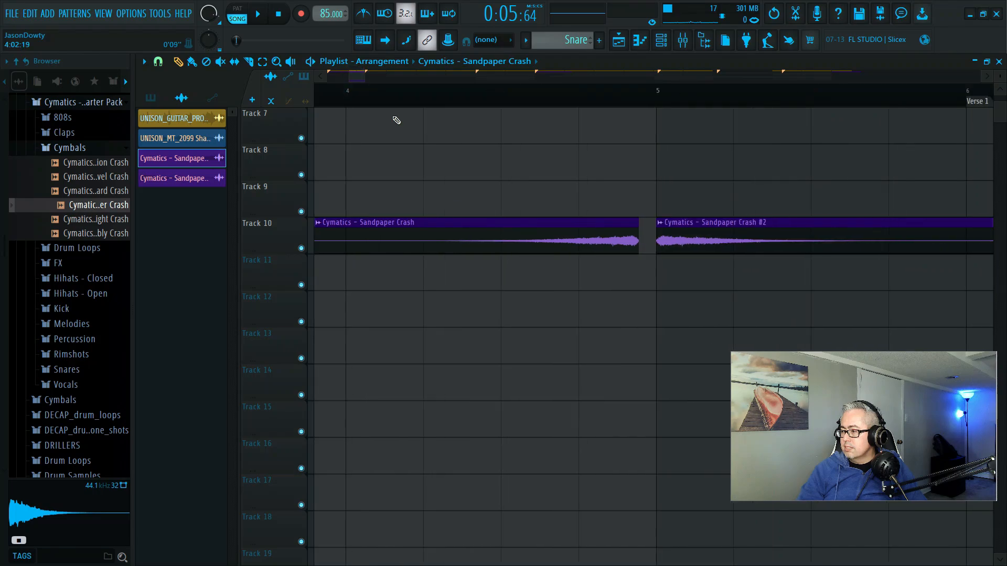
pyautogui.click(158, 63)
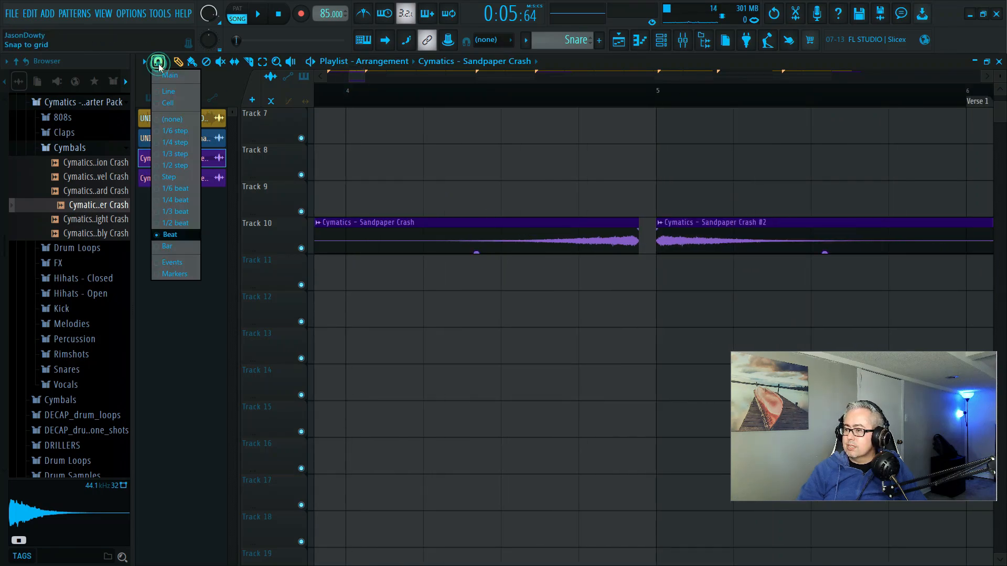
pyautogui.click(176, 129)
pyautogui.moveTo(600, 232); pyautogui.dragTo(615, 234)
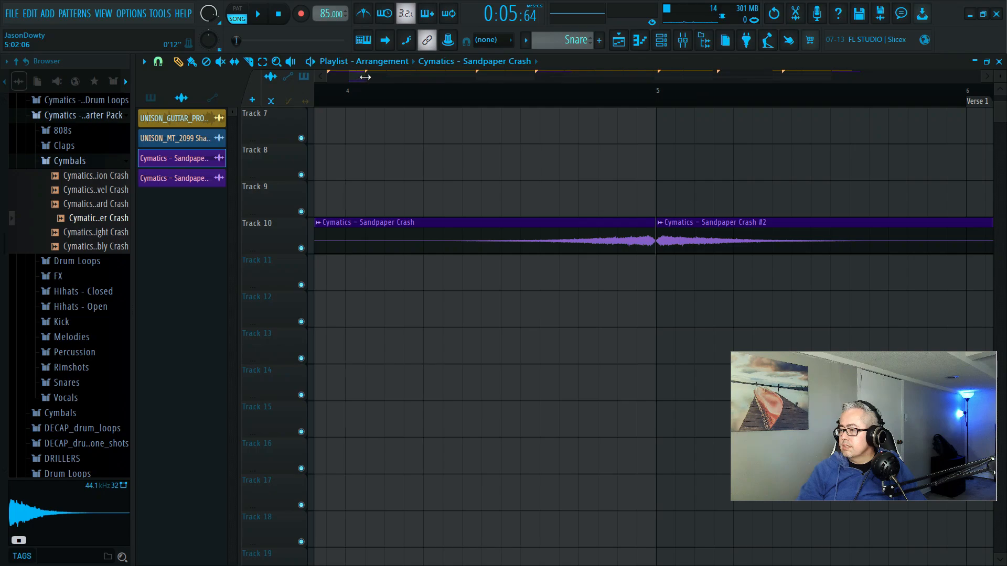
# Step: Inspect the joint between the two crash clips at bar 5 and play the intro through it
pyautogui.moveTo(364, 77); pyautogui.dragTo(359, 79)
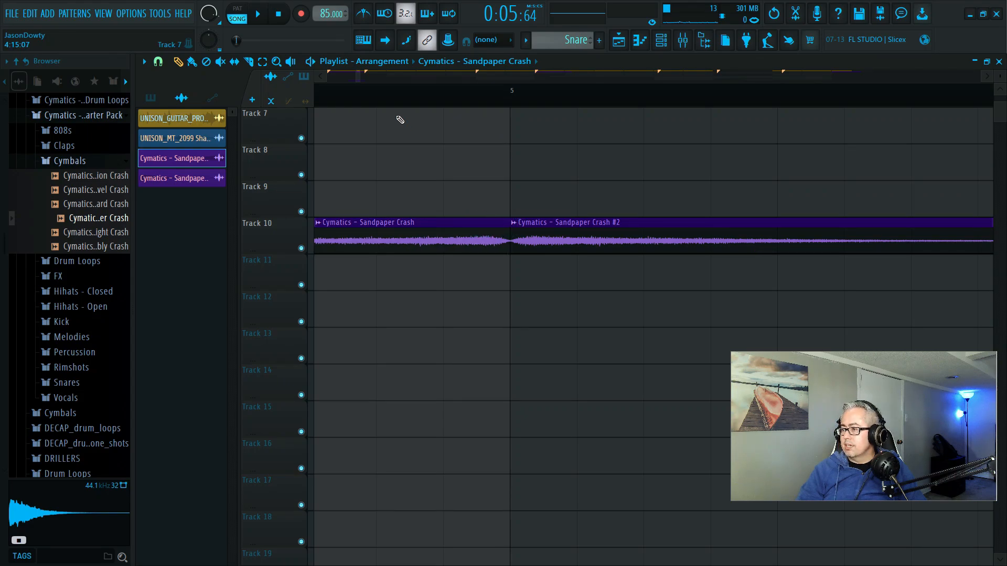
pyautogui.moveTo(360, 78)
pyautogui.mouseDown()
pyautogui.moveTo(414, 79)
pyautogui.moveTo(373, 76)
pyautogui.mouseUp()
pyautogui.press('space')
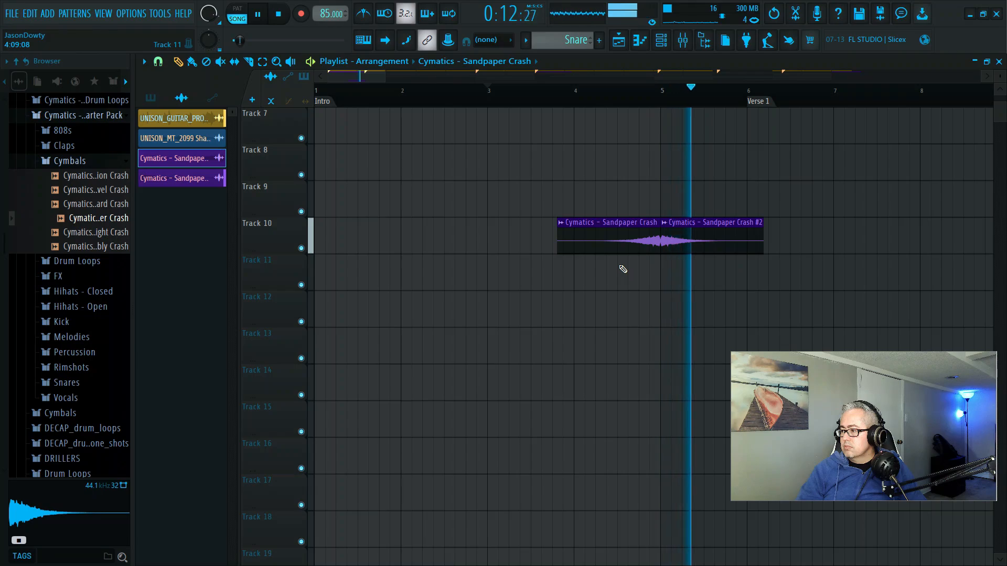
pyautogui.press('space')
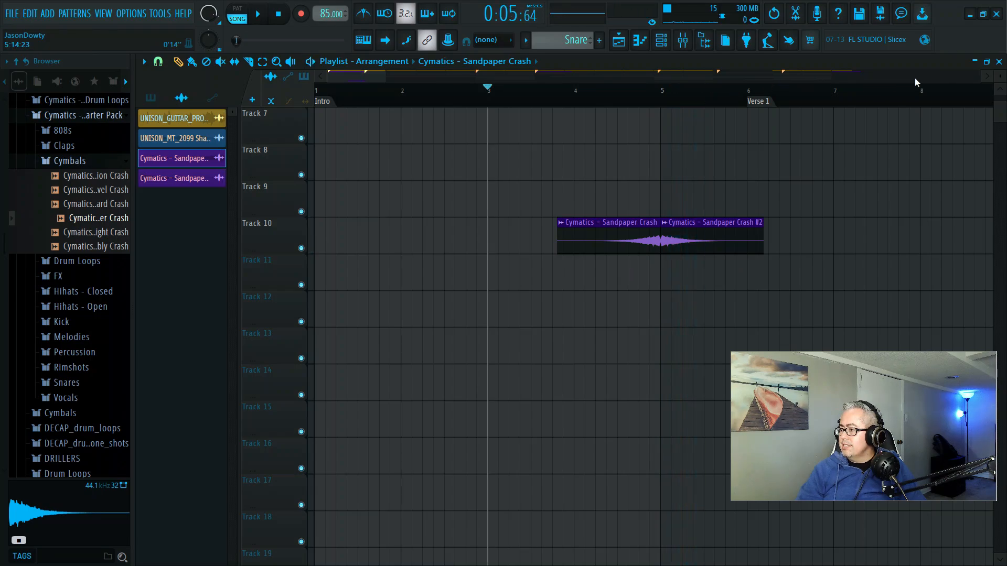
# Step: Move both Sandpaper Crash clips on Track 10 so the second starts exactly at bar 5 and the reversed one ends there
pyautogui.moveTo(385, 79); pyautogui.dragTo(358, 78)
pyautogui.moveTo(561, 250); pyautogui.dragTo(553, 224)
pyautogui.click(586, 241)
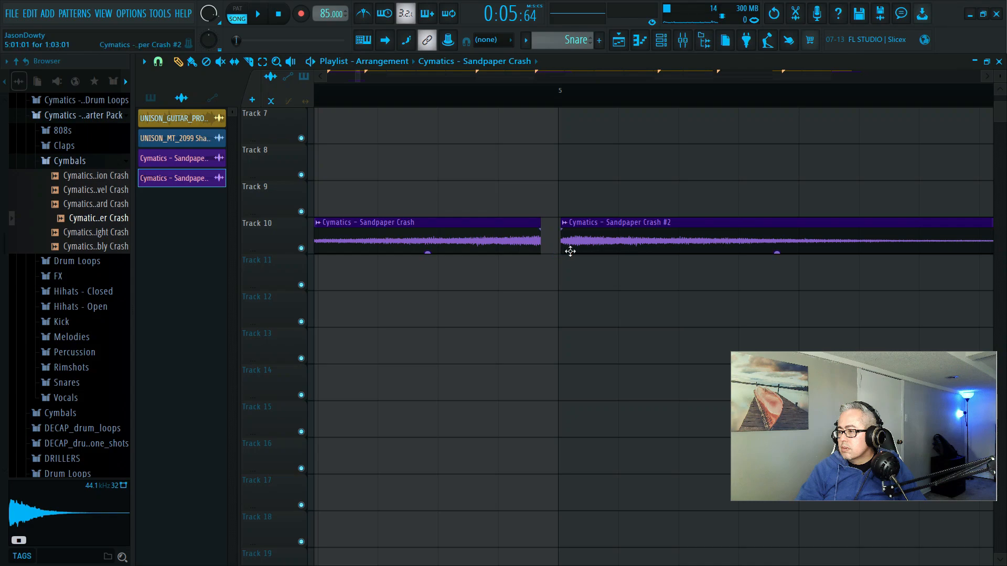
pyautogui.moveTo(568, 249); pyautogui.dragTo(594, 242)
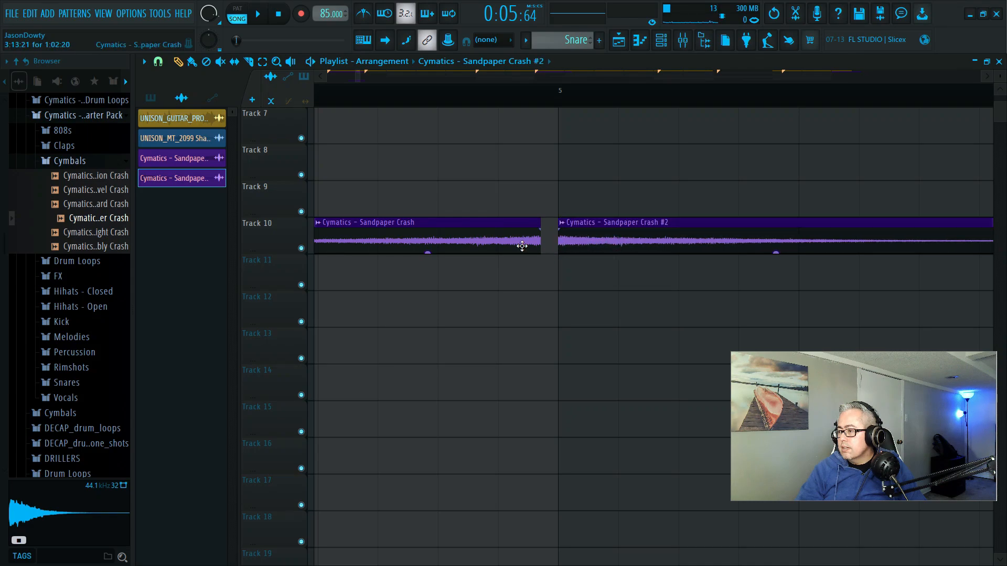
pyautogui.moveTo(522, 247); pyautogui.dragTo(543, 244)
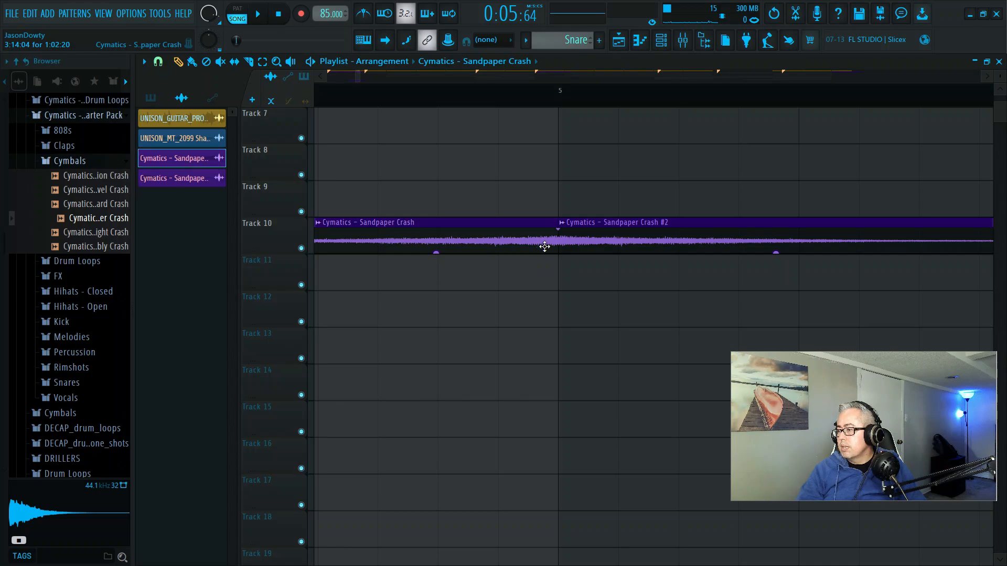
# Step: Play the intro through the aligned crash clips toward Verse 1
pyautogui.press('space')
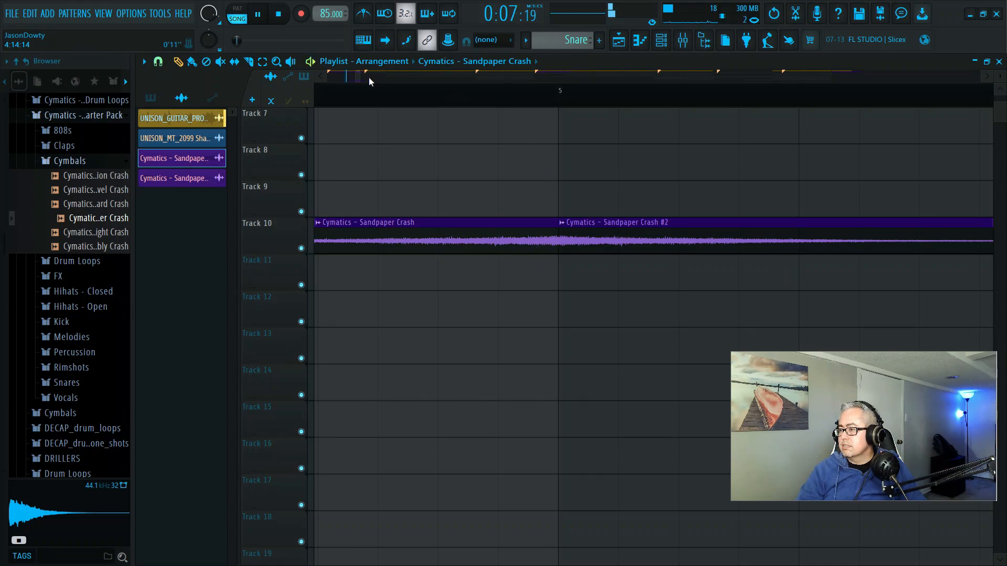
pyautogui.moveTo(360, 77); pyautogui.dragTo(388, 79)
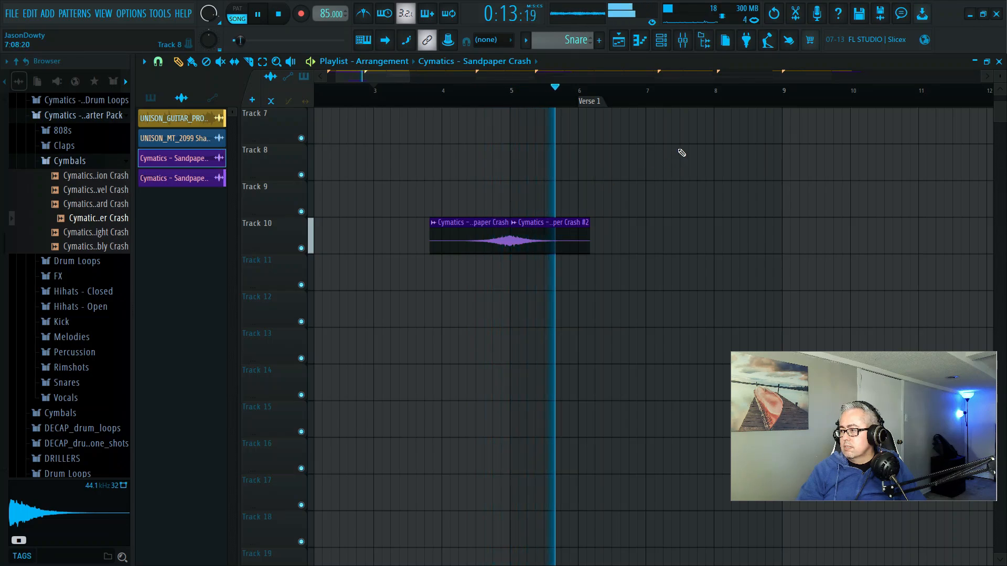
pyautogui.press('space')
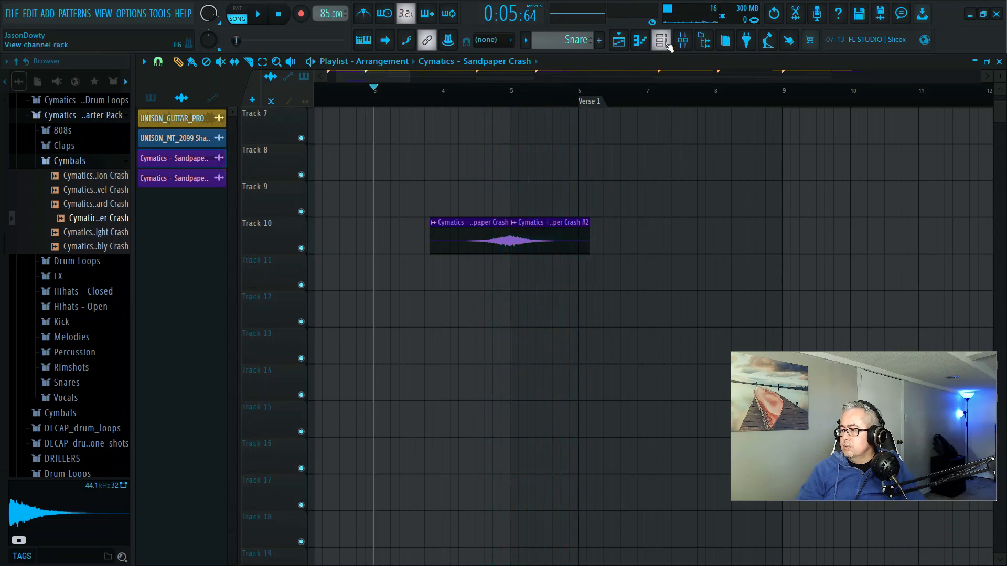
# Step: Lower the mixer volume of Insert 10 during playback to about the same height as the Insert 7 fader
pyautogui.click(662, 41)
pyautogui.click(682, 42)
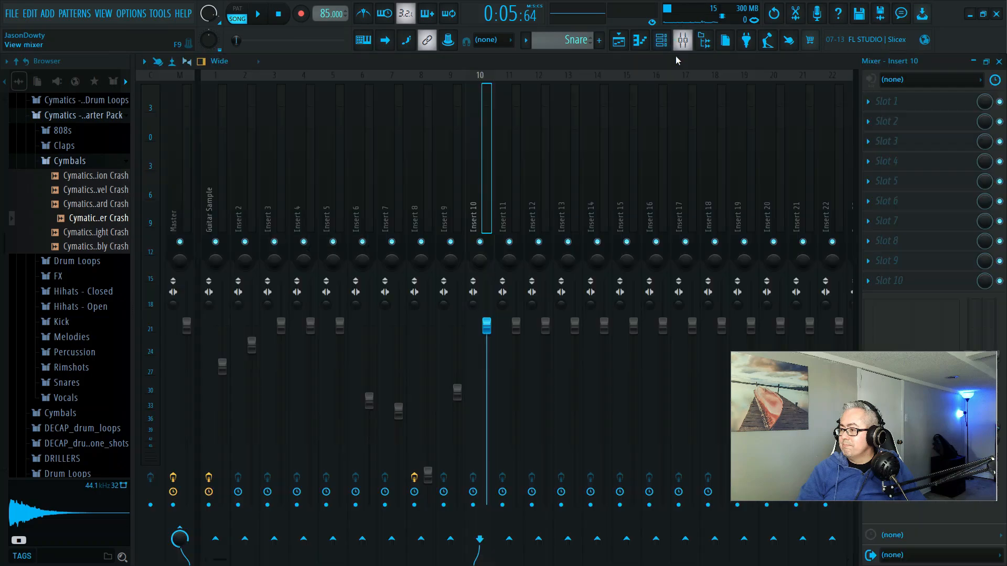
pyautogui.press('space')
pyautogui.moveTo(486, 328); pyautogui.dragTo(486, 391)
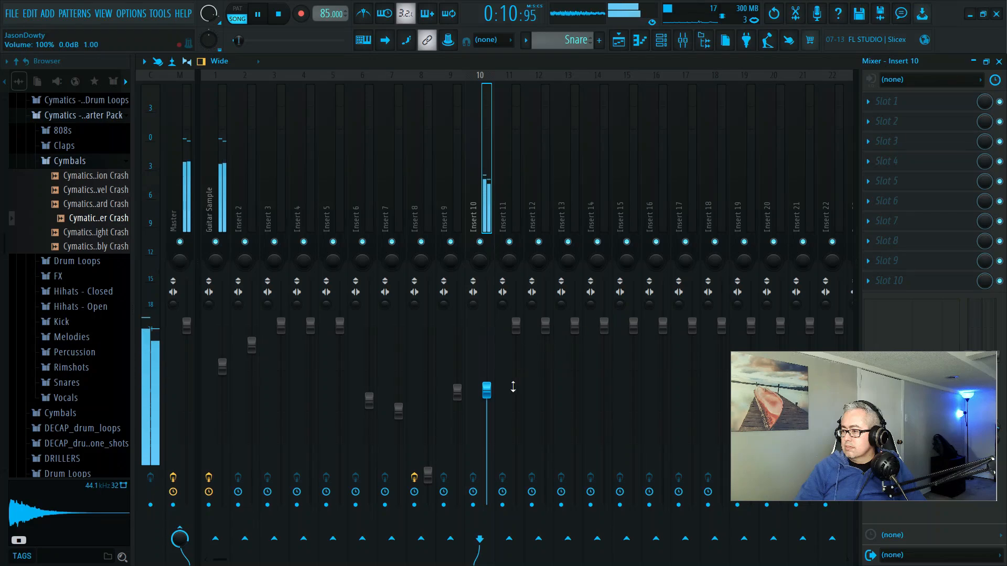
pyautogui.moveTo(487, 391); pyautogui.dragTo(487, 414)
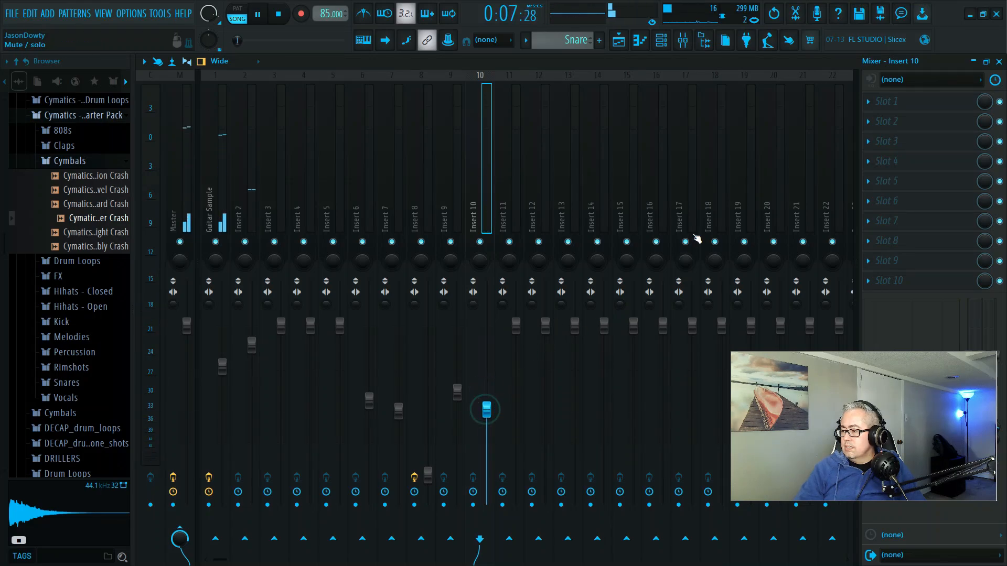
# Step: Route the second Sandpaper Crash clip to mixer track 10 and play the transition at bar 5
pyautogui.click(999, 61)
pyautogui.doubleClick(565, 232)
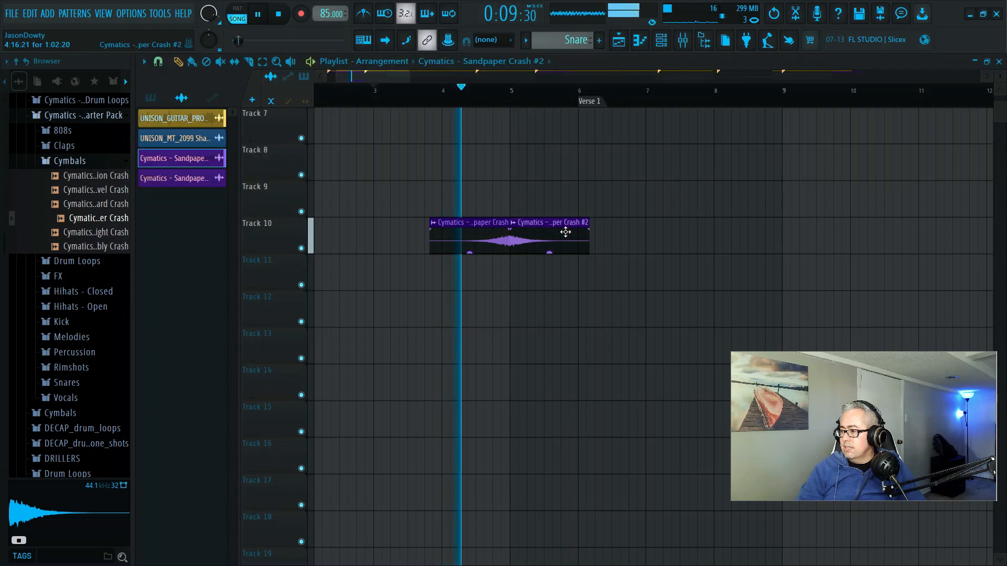
pyautogui.moveTo(629, 270)
pyautogui.mouseDown()
pyautogui.moveTo(628, 257)
pyautogui.moveTo(628, 272)
pyautogui.mouseUp()
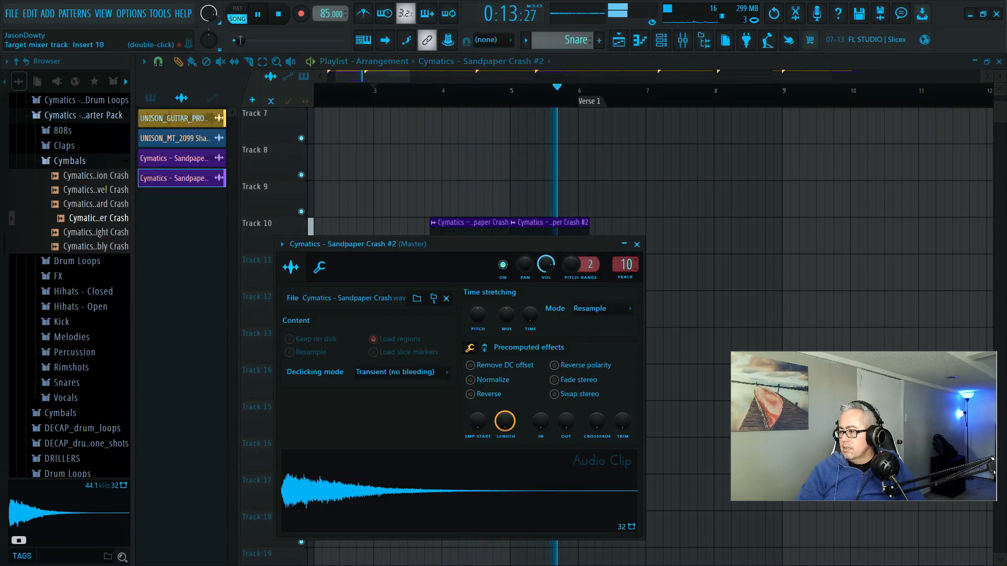
pyautogui.click(636, 245)
pyautogui.click(482, 96)
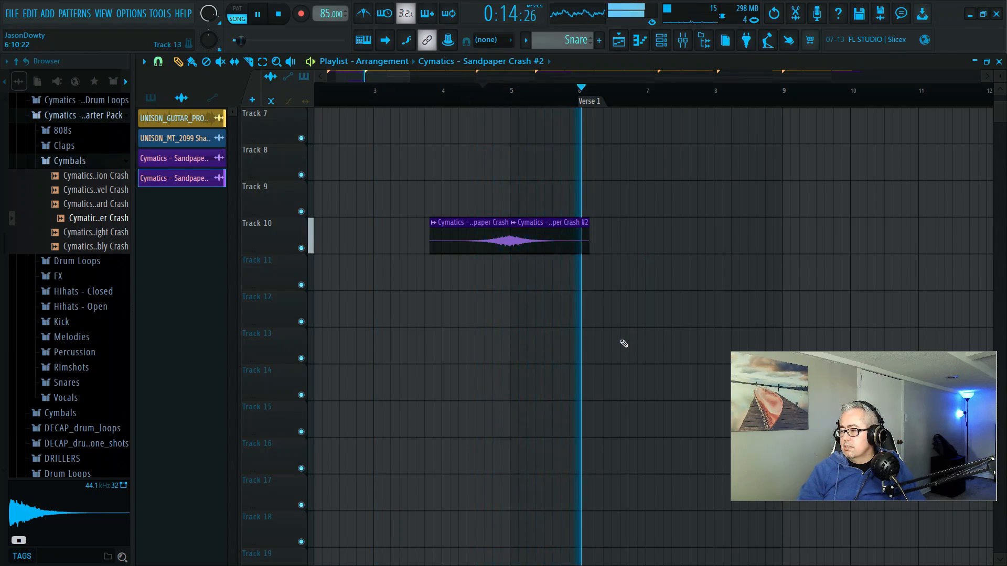
pyautogui.press('space')
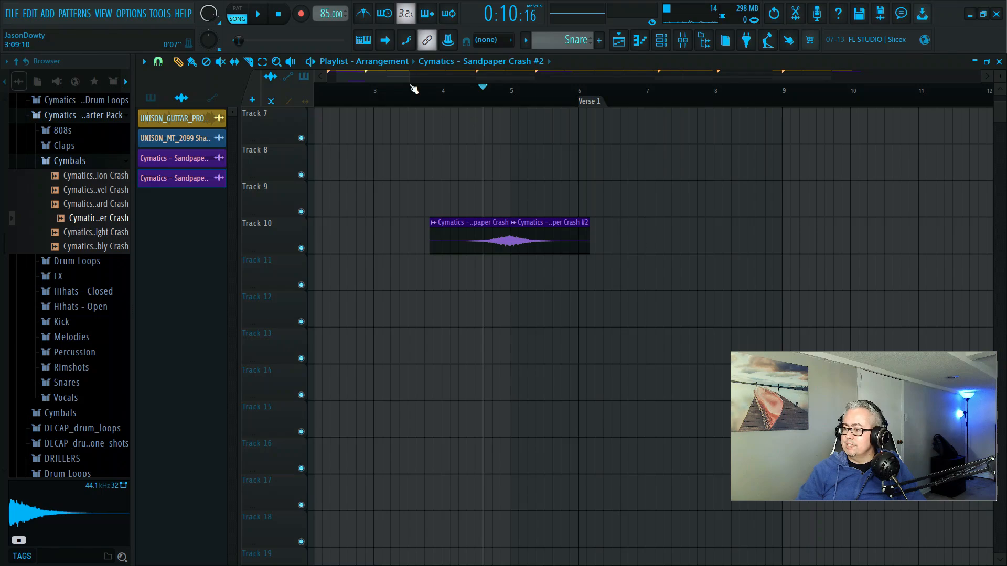
# Step: Review the whole arrangement and play the crash transition into Verse 1
pyautogui.scroll(-5, 409, 84)
pyautogui.scroll(6, 460, 288)
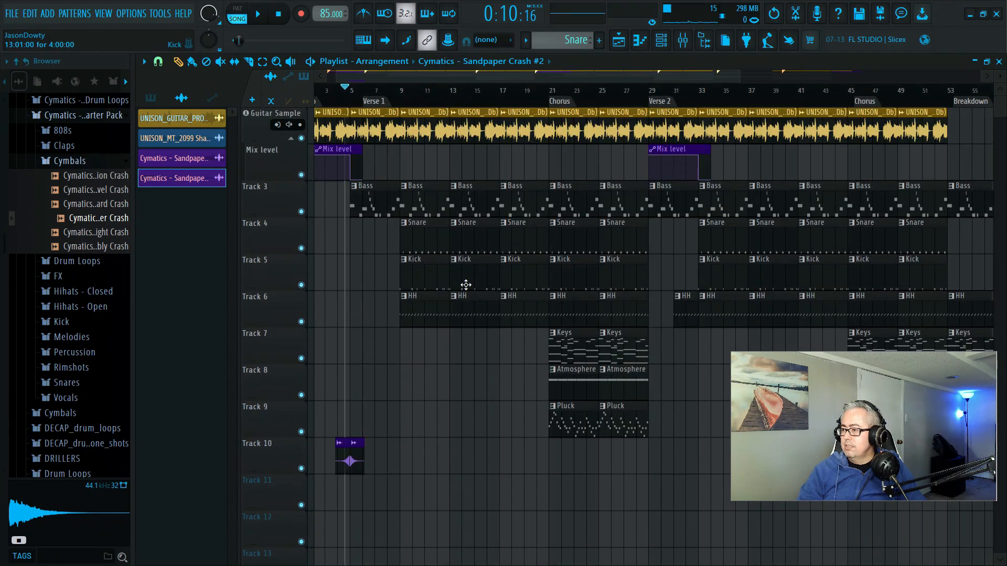
pyautogui.press('space')
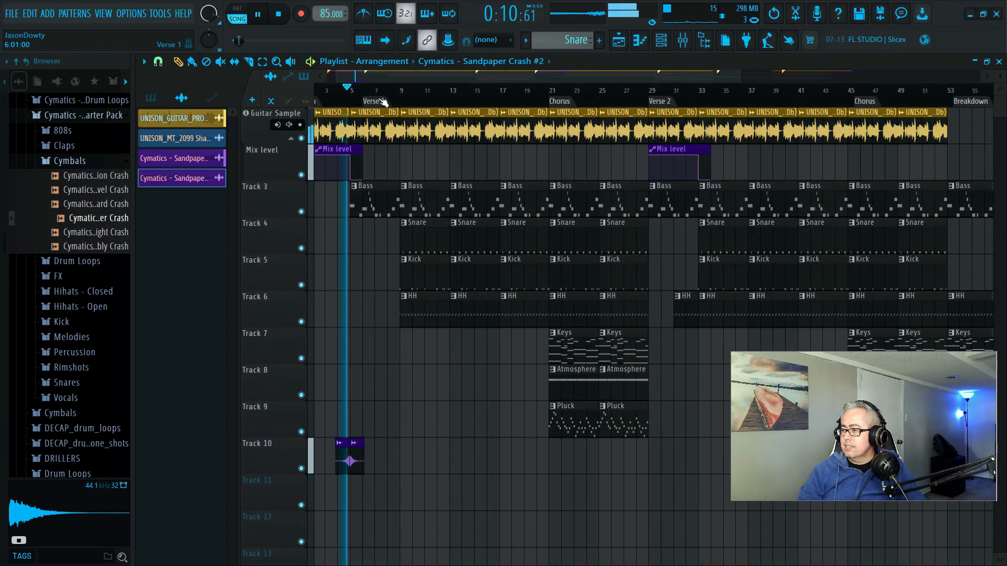
pyautogui.click(384, 97)
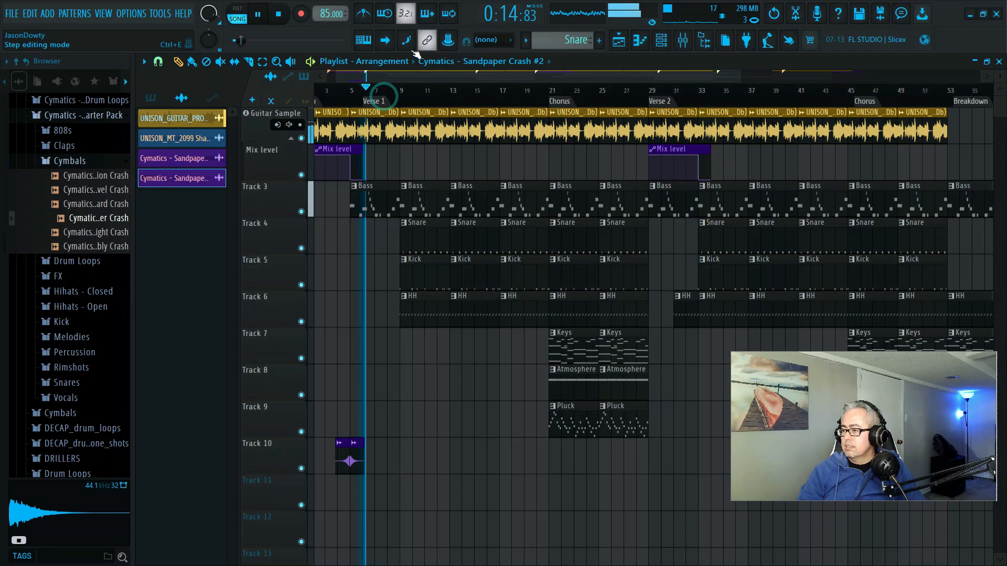
pyautogui.click(385, 99)
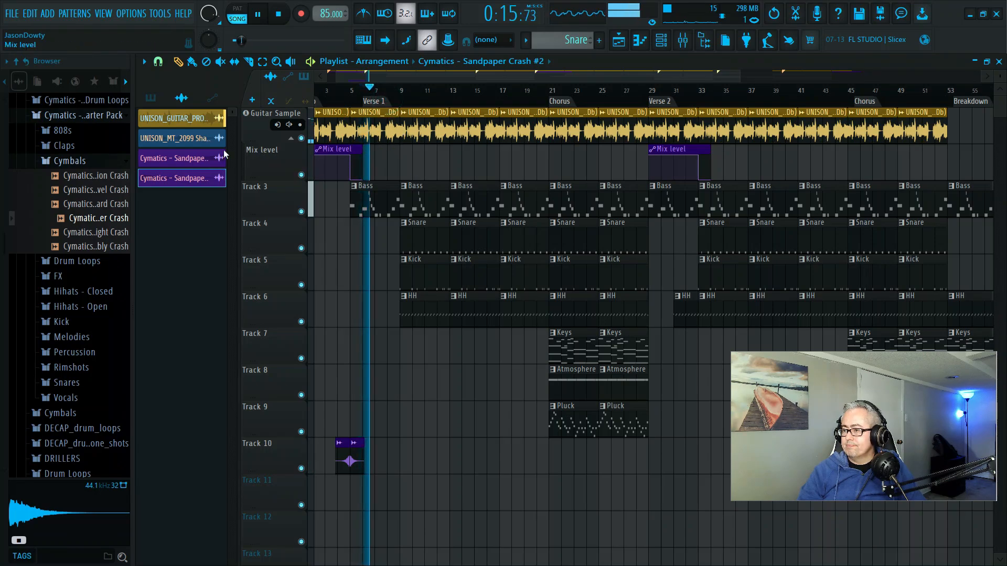
pyautogui.click(918, 15)
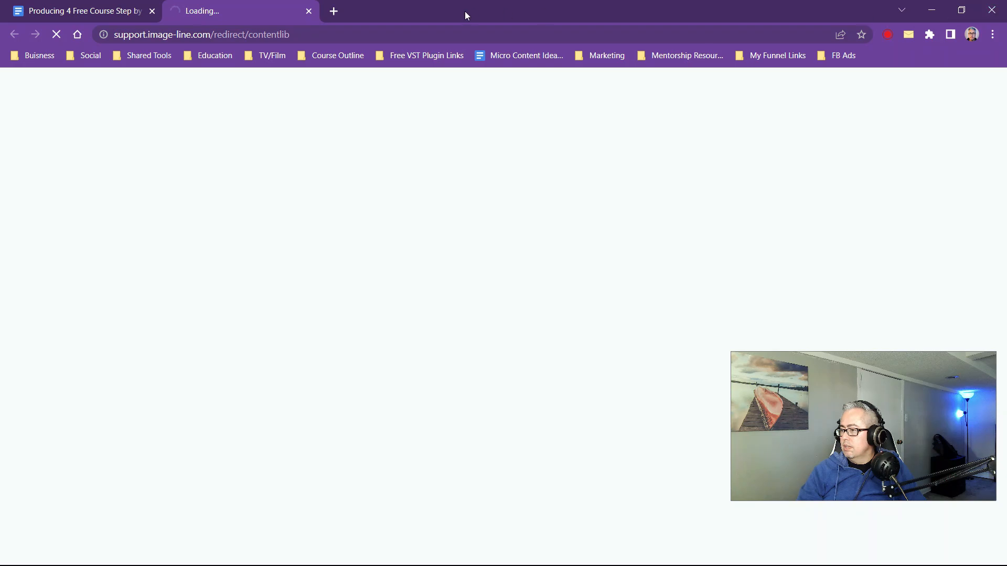
pyautogui.click(308, 11)
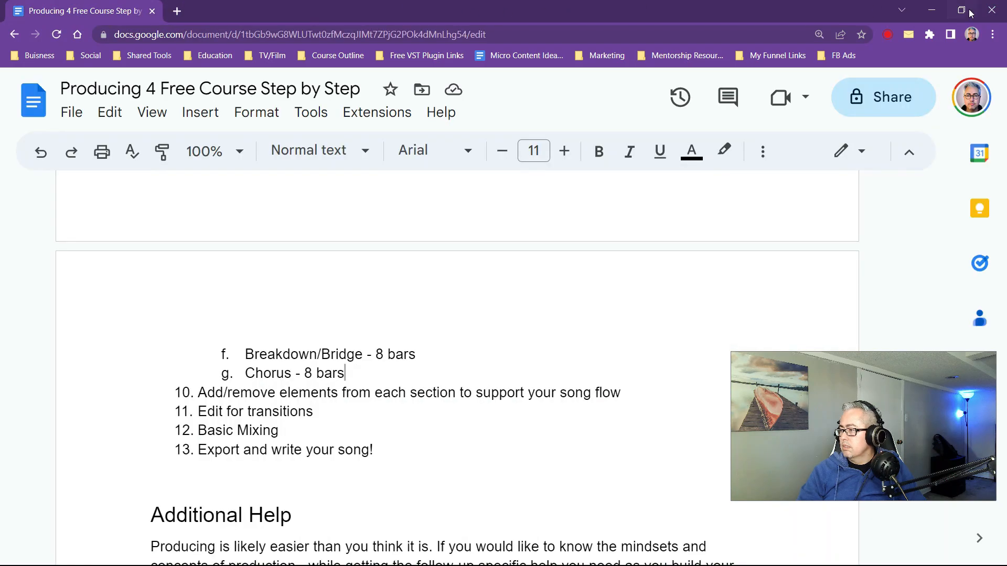
pyautogui.click(932, 9)
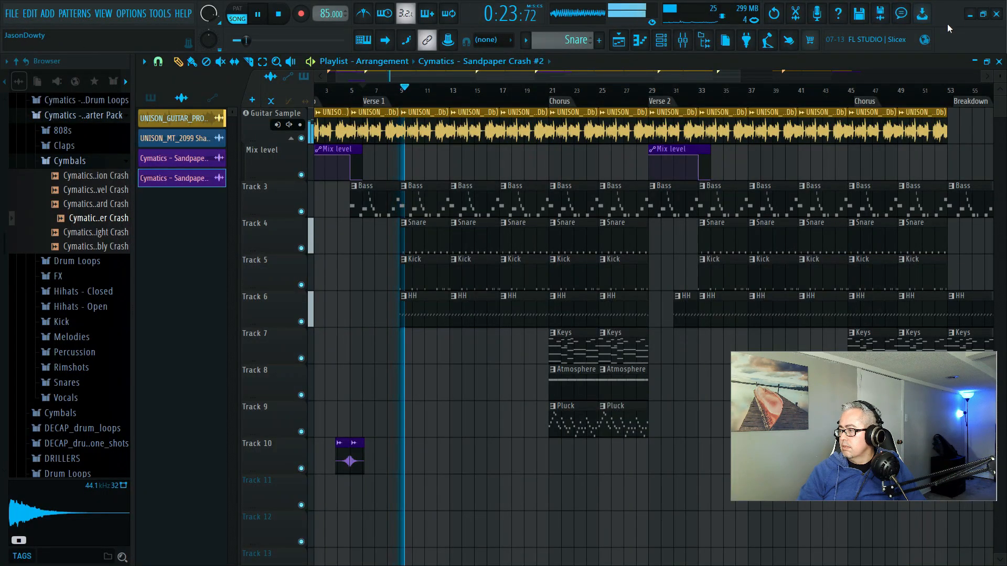
pyautogui.press('space')
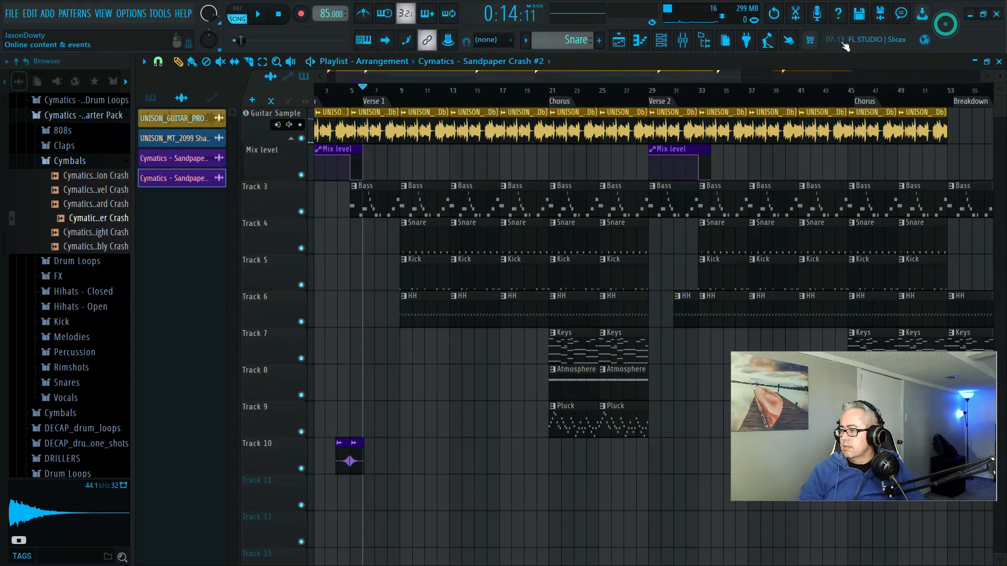
# Step: Audition the drum, hihat and percussion loops in the Cymatics - Trap Starter Pack's Drum Loops folder
pyautogui.click(77, 162)
pyautogui.scroll(8, 73, 209)
pyautogui.scroll(-5, 71, 230)
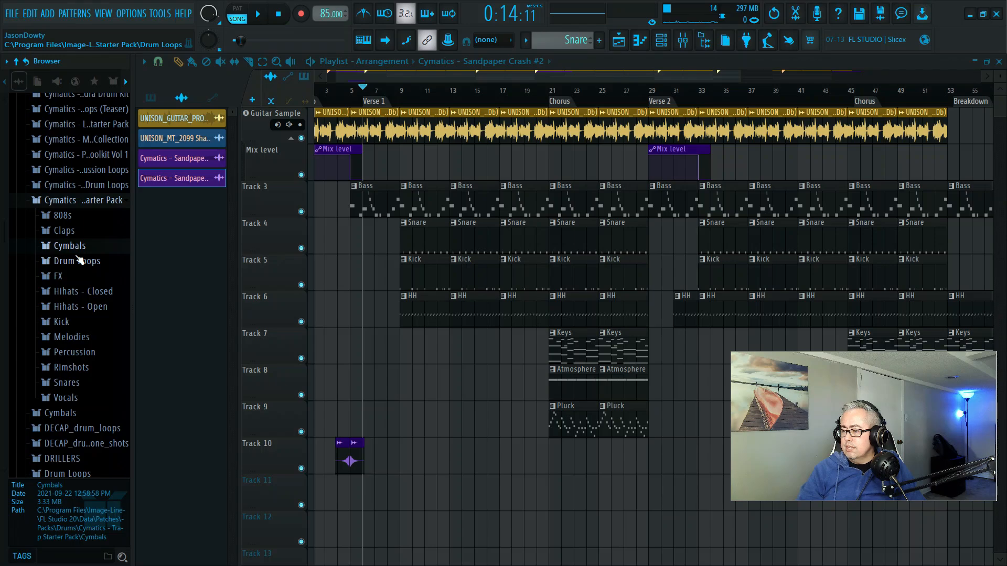
pyautogui.click(78, 260)
pyautogui.click(79, 290)
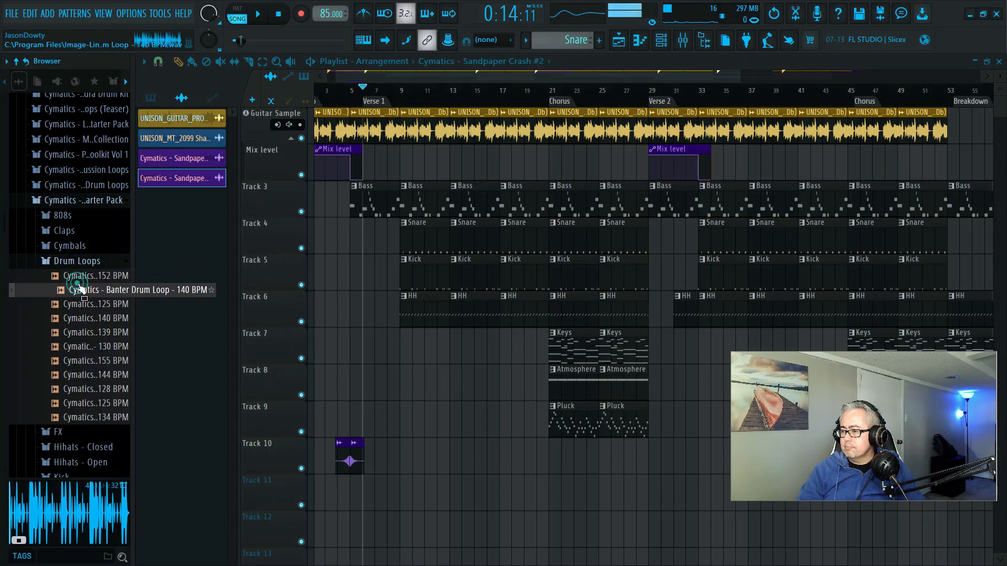
pyautogui.click(70, 305)
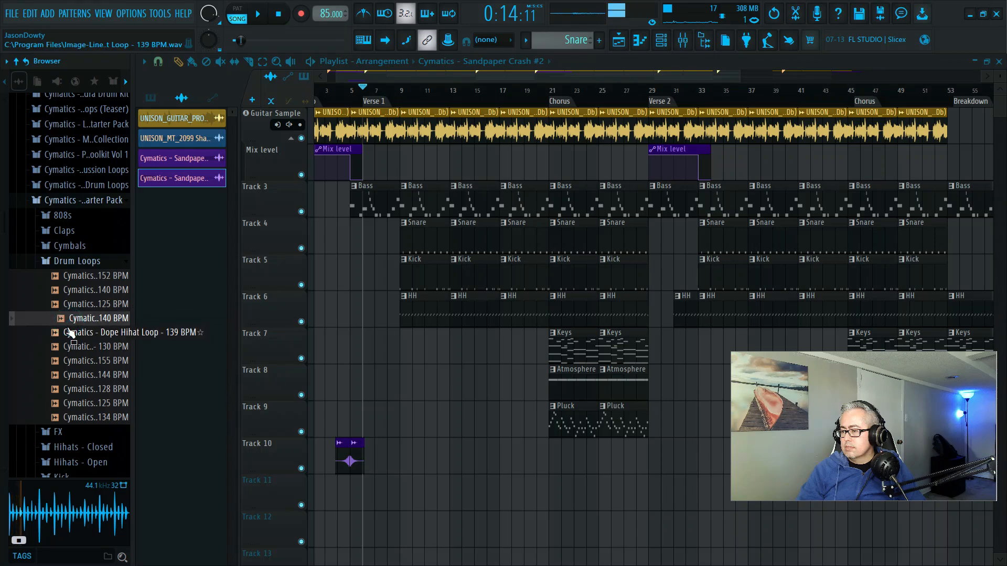
pyautogui.click(70, 333)
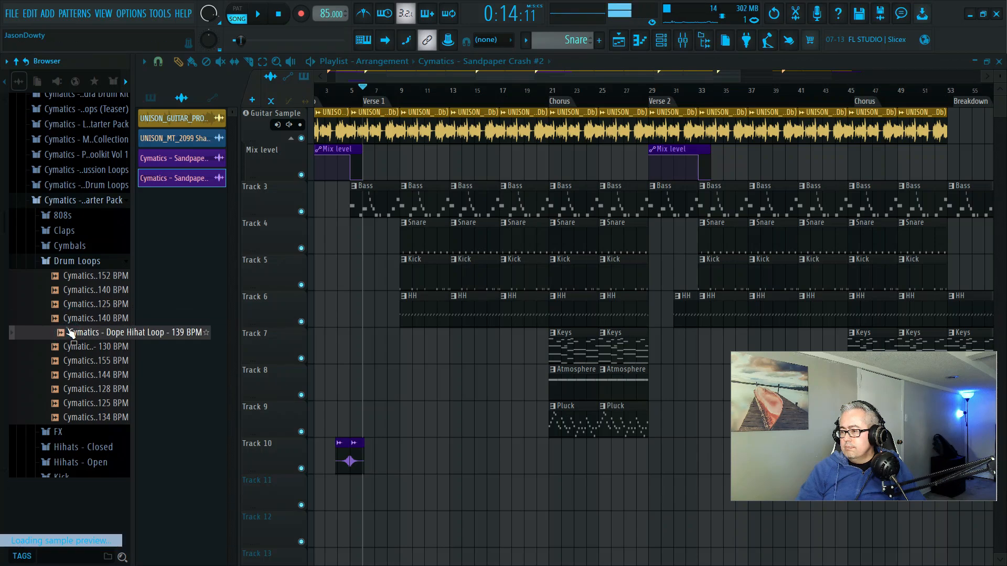
pyautogui.click(86, 279)
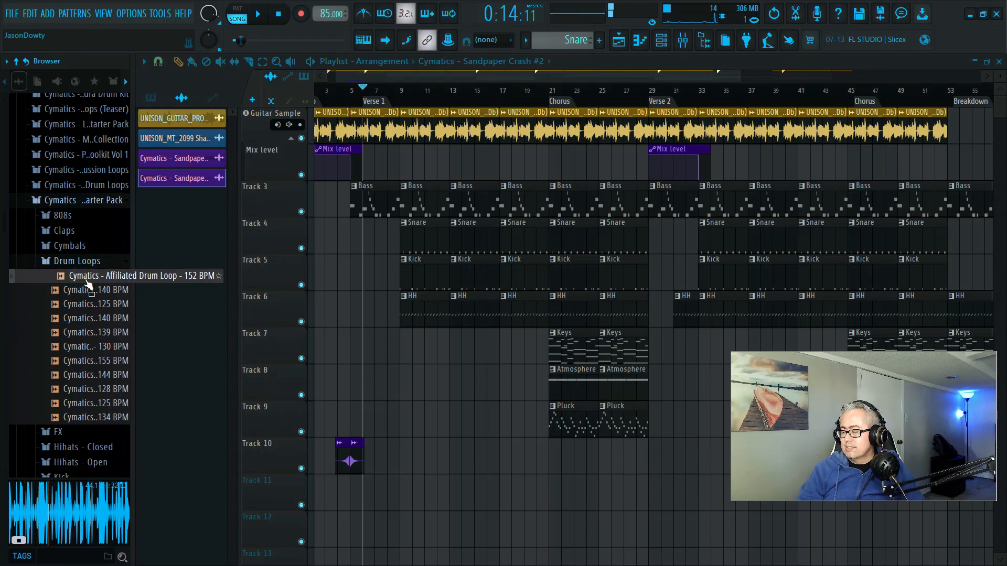
pyautogui.click(76, 361)
pyautogui.click(77, 375)
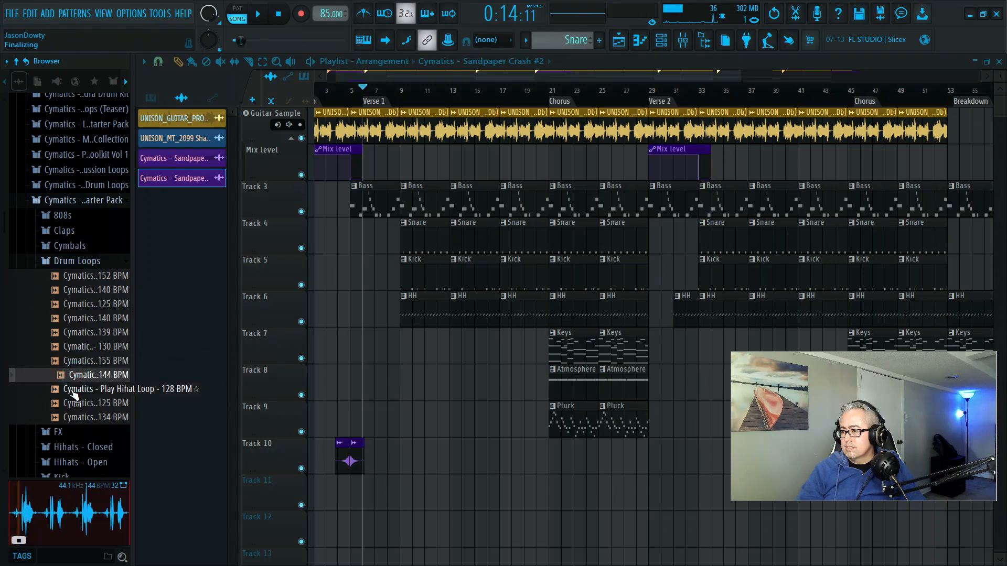
pyautogui.scroll(1, 73, 394)
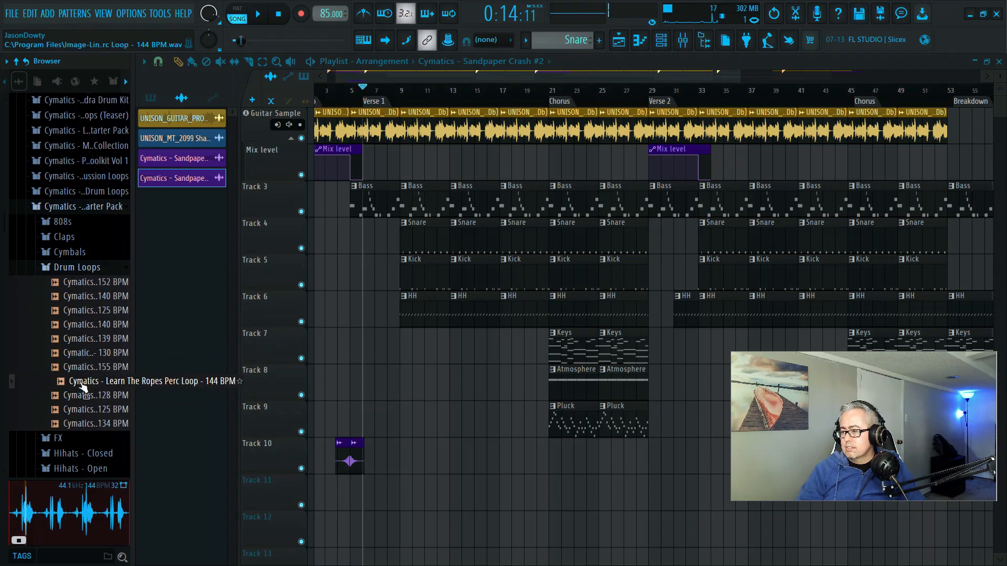
pyautogui.click(83, 395)
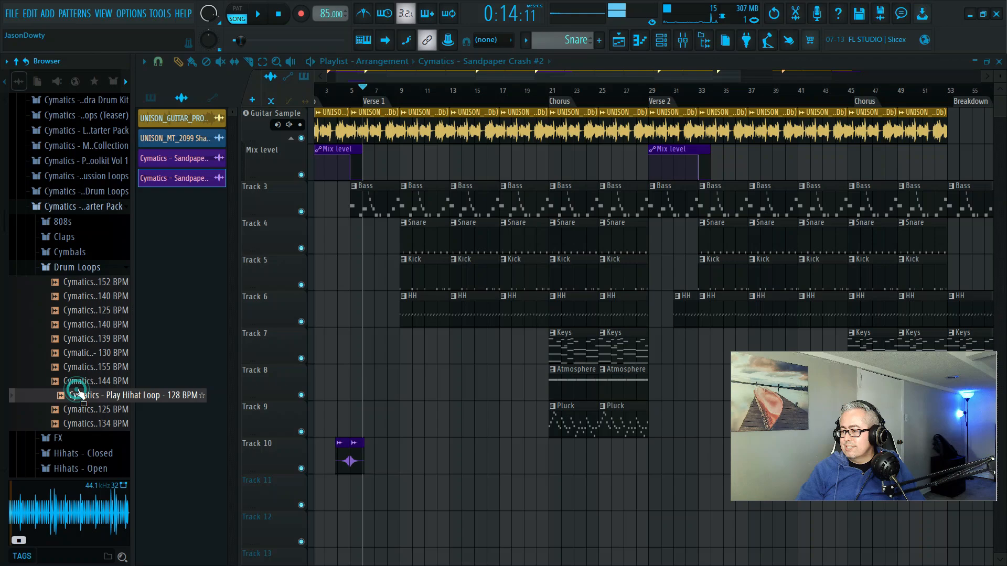
# Step: Audition several samples in the Trap Starter Pack's Rimshots folder, including the Rum & Coke Rimshot
pyautogui.click(73, 268)
pyautogui.click(67, 207)
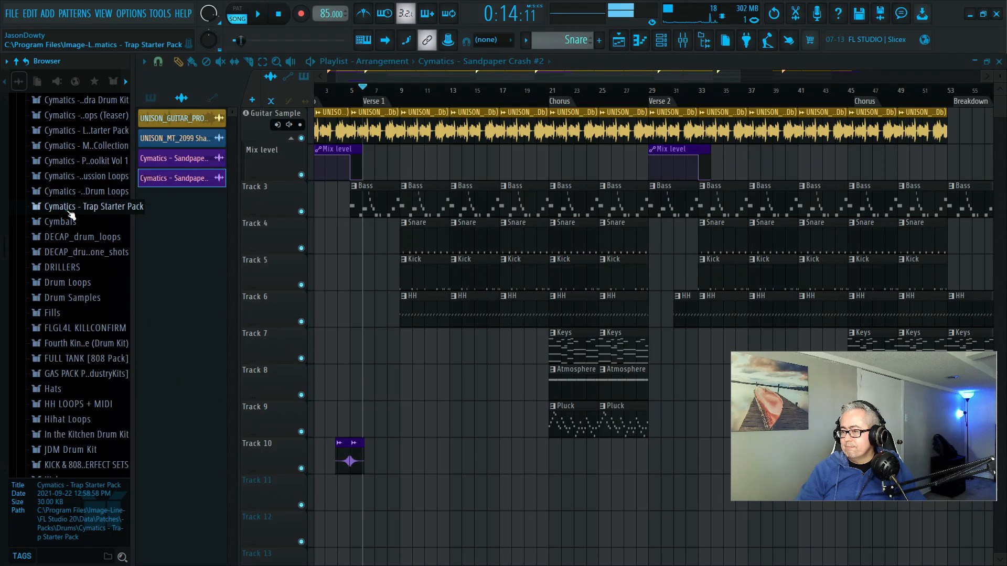
pyautogui.click(67, 207)
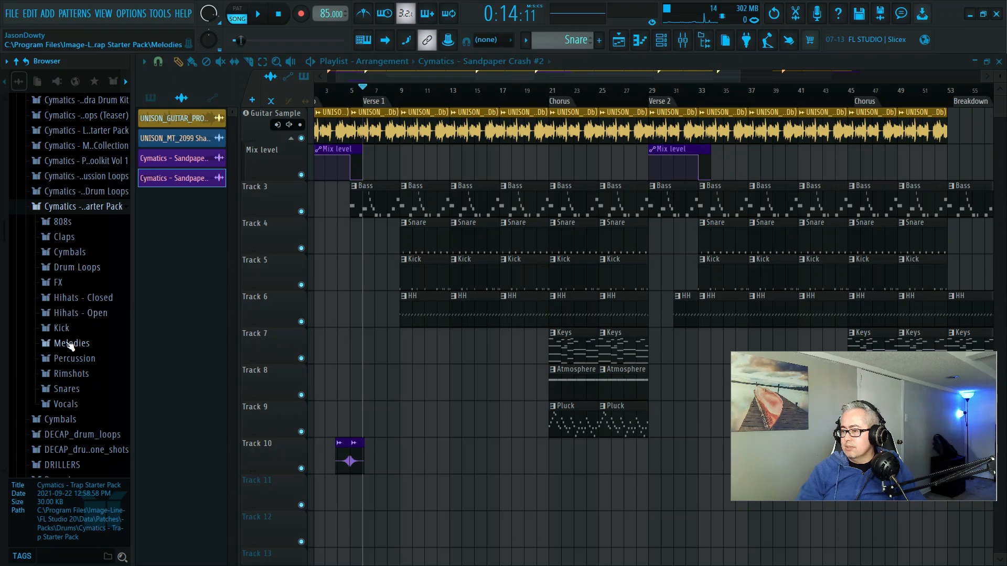
pyautogui.click(71, 373)
pyautogui.click(74, 385)
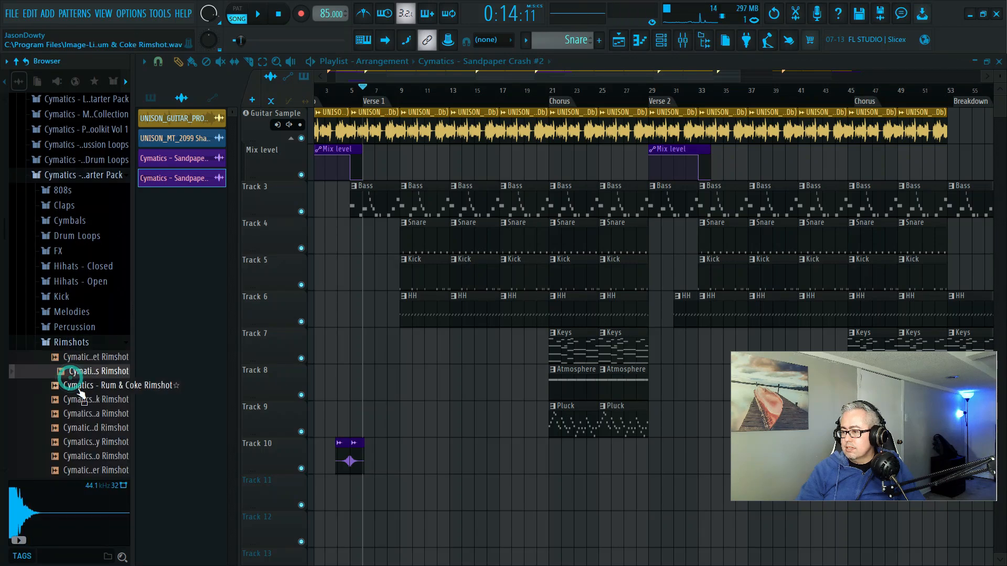
pyautogui.click(77, 385)
pyautogui.click(76, 413)
# Step: Play the song from just before the first Chorus at bar 21 to hear that transition
pyautogui.scroll(-4, 400, 412)
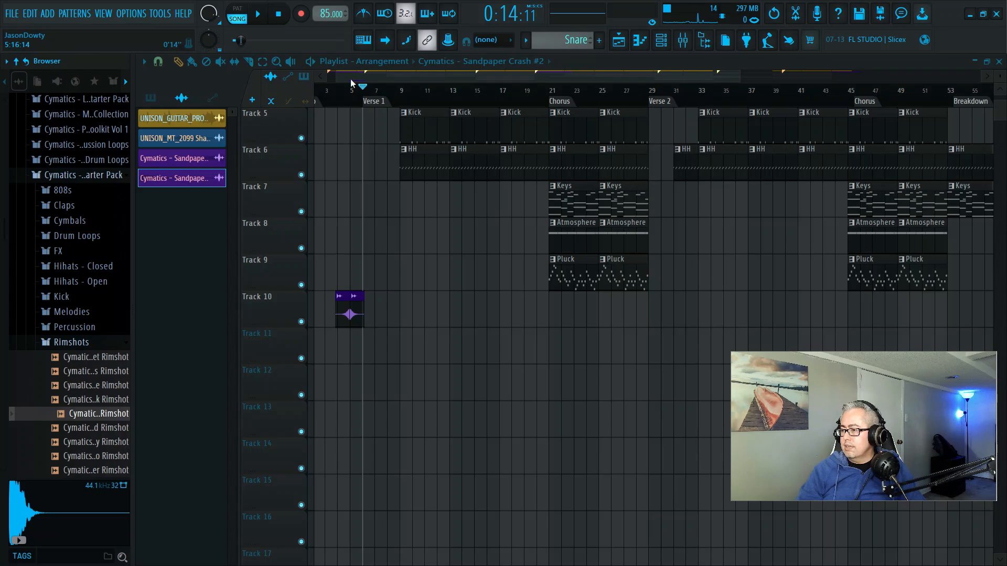
pyautogui.moveTo(363, 87); pyautogui.dragTo(539, 112)
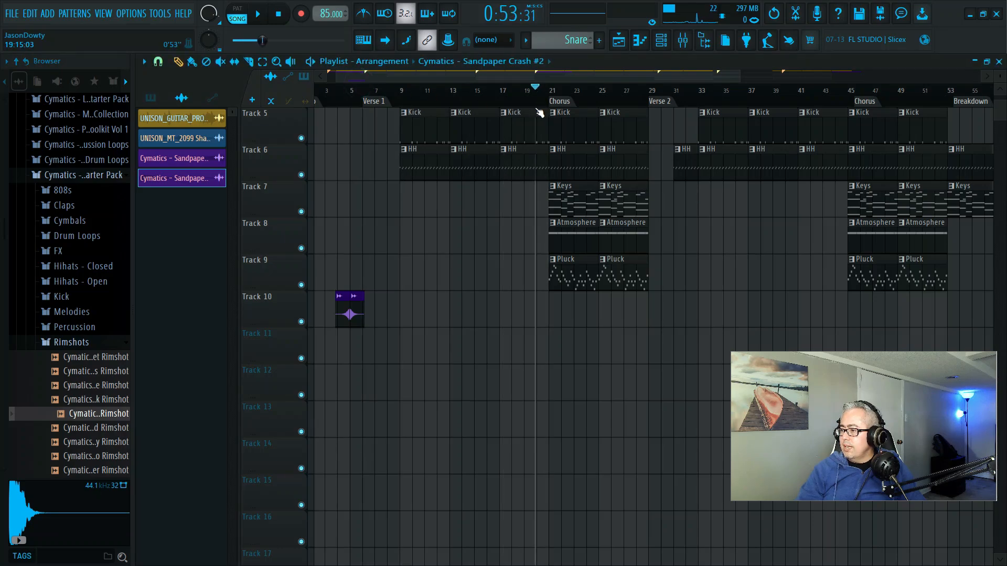
pyautogui.press('space')
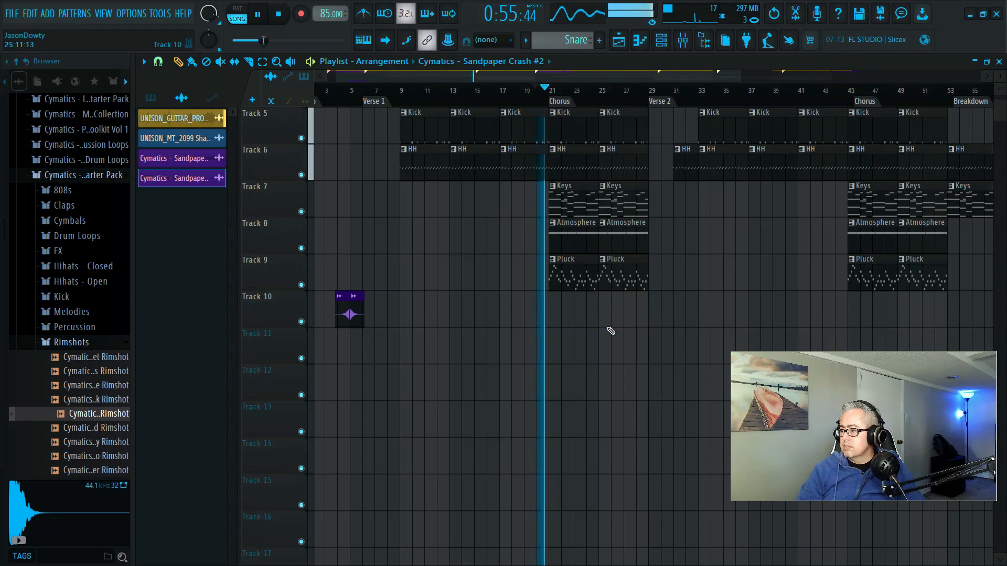
# Step: Stop playback, collapse the Trap Starter Pack and its parent sample folders, and expand the FL Studio 21 Packs folder
pyautogui.press('space')
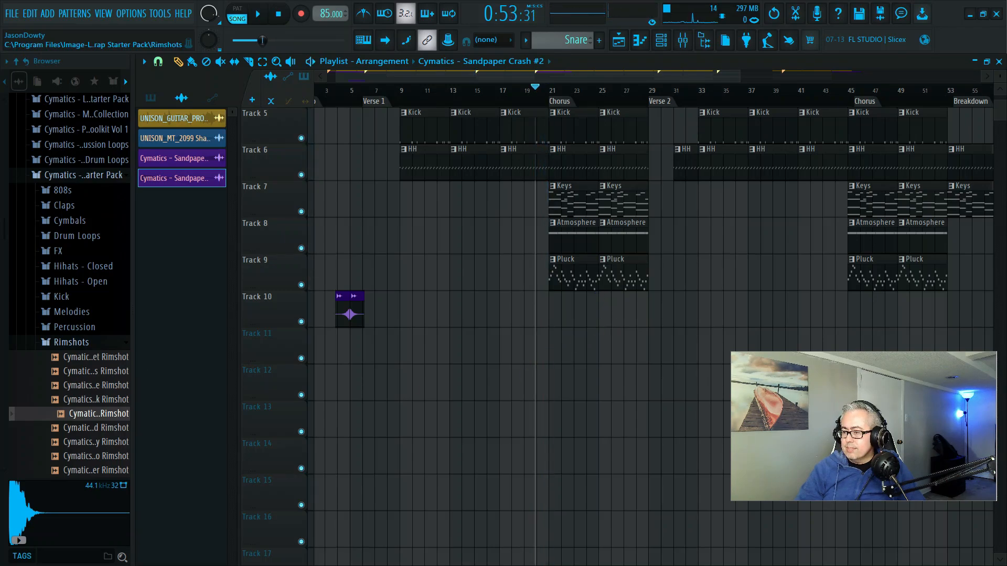
pyautogui.click(92, 342)
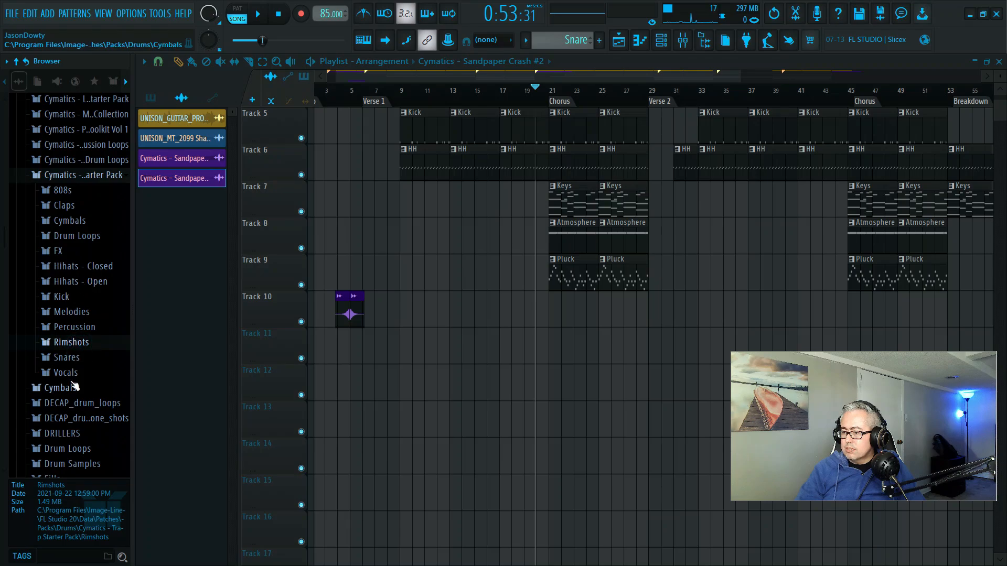
pyautogui.click(67, 178)
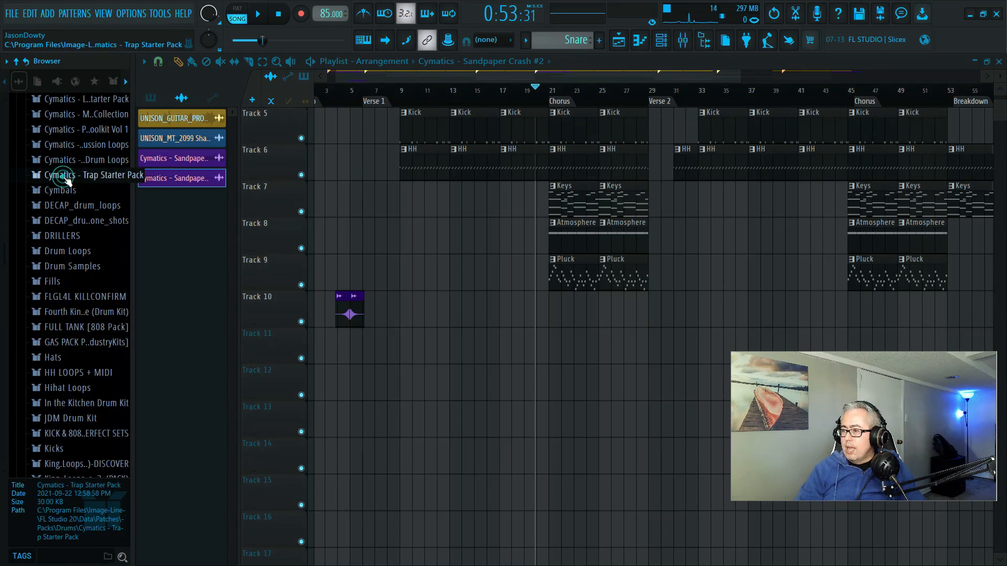
pyautogui.scroll(10, 69, 210)
pyautogui.scroll(-5, 68, 212)
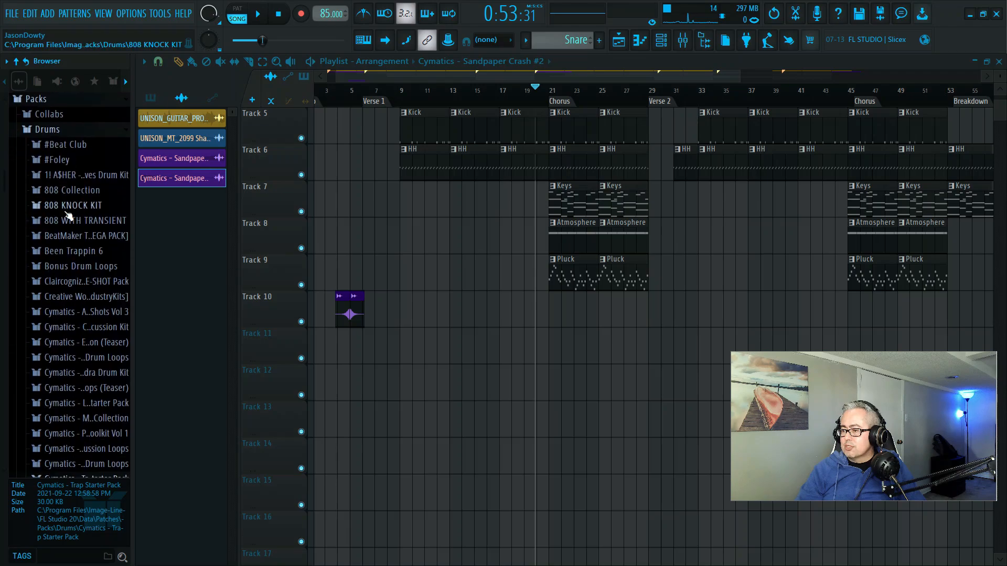
pyautogui.click(49, 135)
pyautogui.scroll(5, 55, 200)
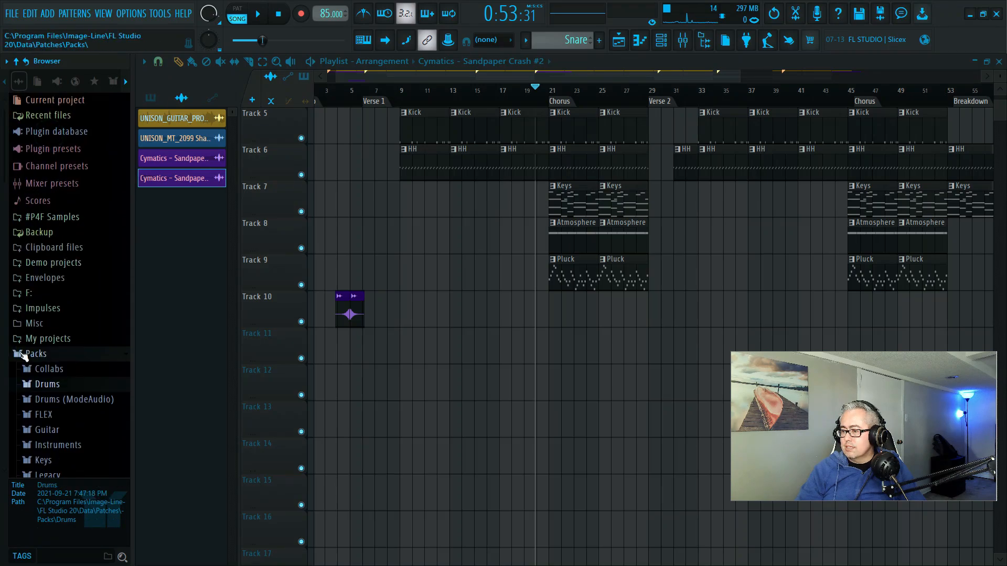
pyautogui.click(31, 355)
pyautogui.click(34, 369)
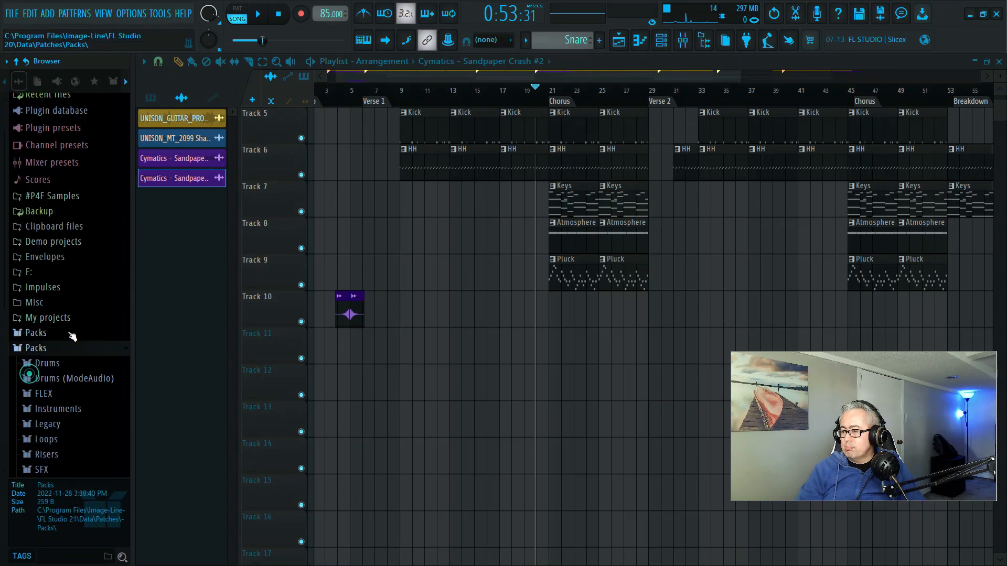
pyautogui.scroll(-3, 74, 310)
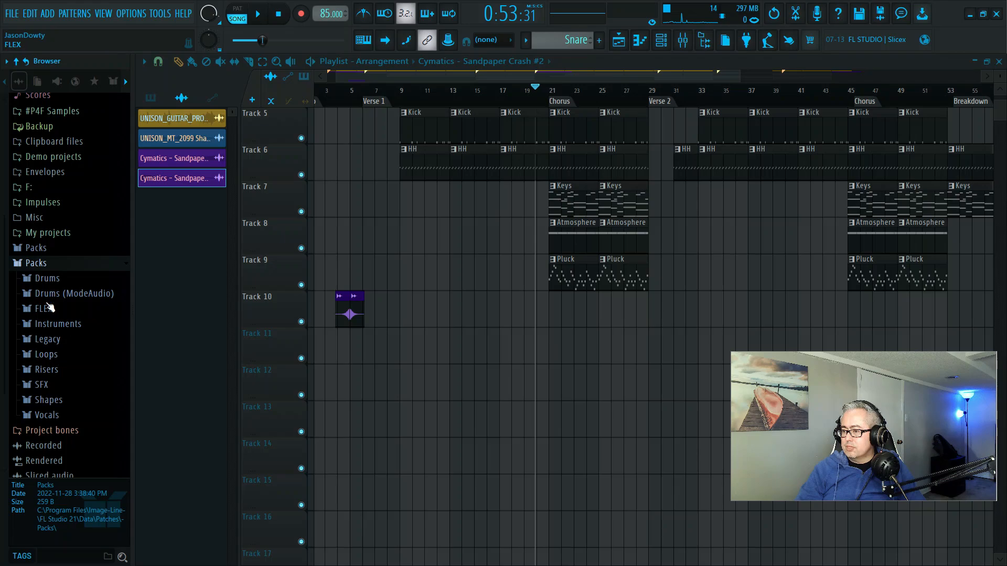
# Step: Audition tom samples in the Packs > Drums > Toms folder, including the Electro Tom, Linn Tom and Overhead Tom
pyautogui.click(47, 280)
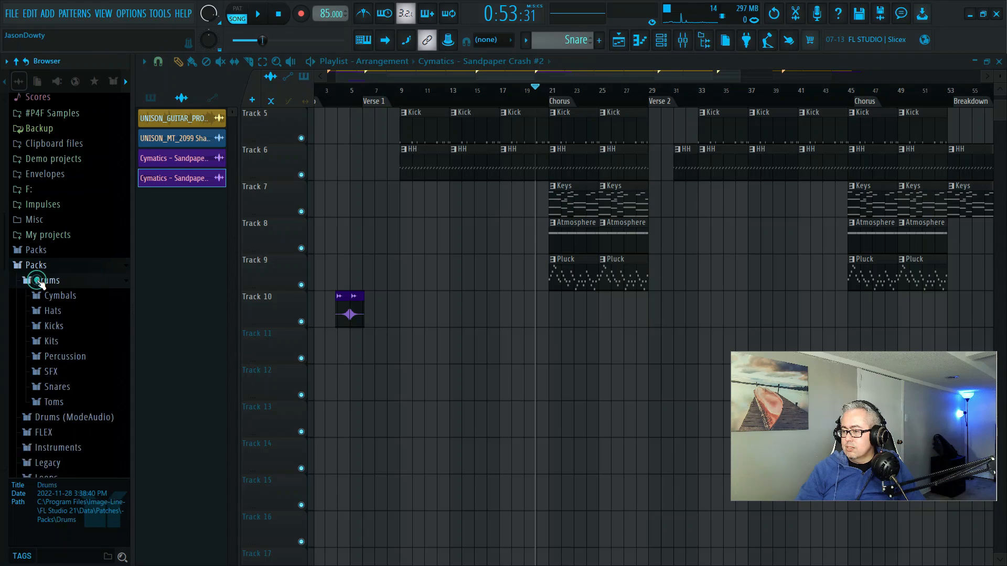
pyautogui.click(54, 403)
pyautogui.click(55, 315)
pyautogui.click(66, 343)
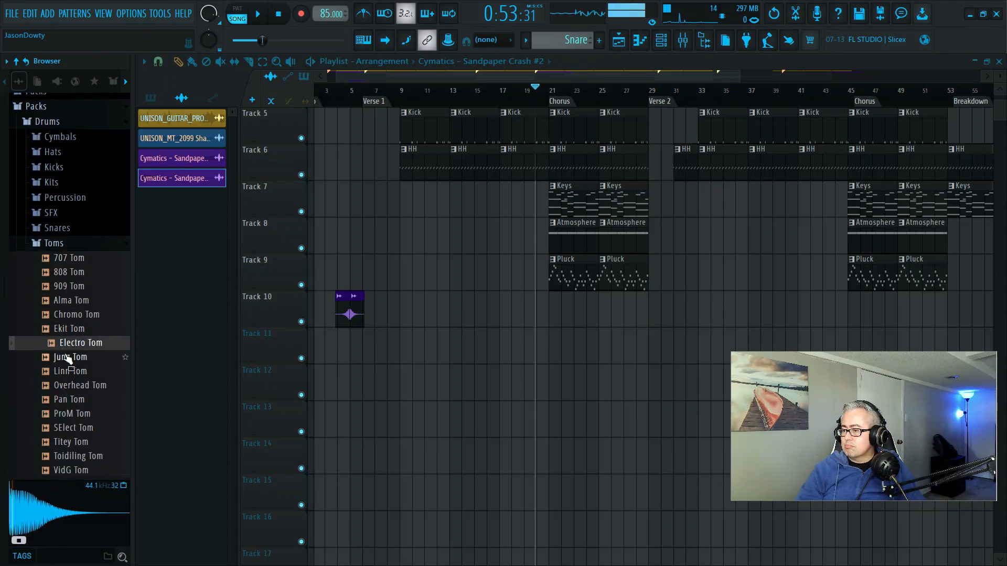
pyautogui.click(65, 371)
pyautogui.click(69, 385)
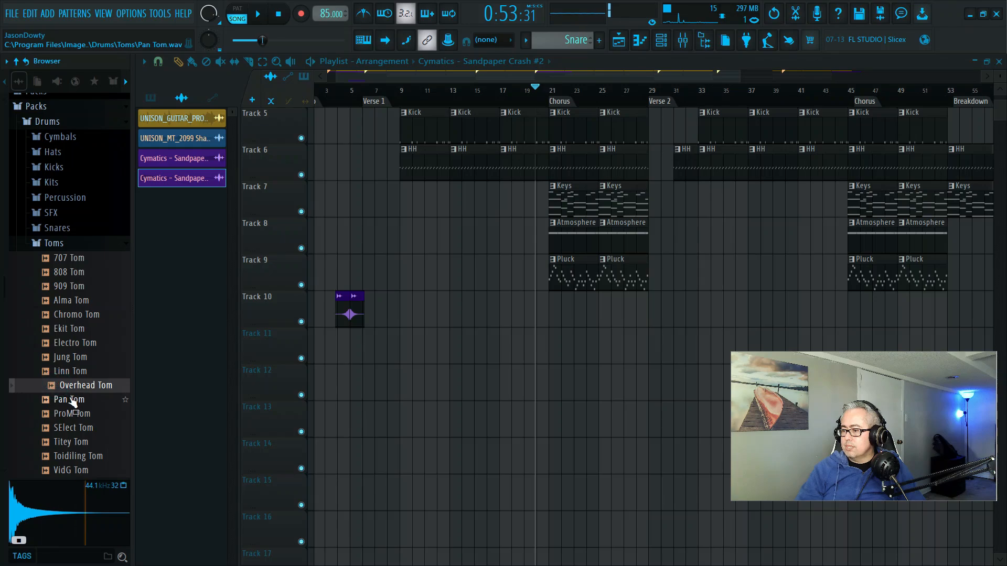
pyautogui.click(77, 387)
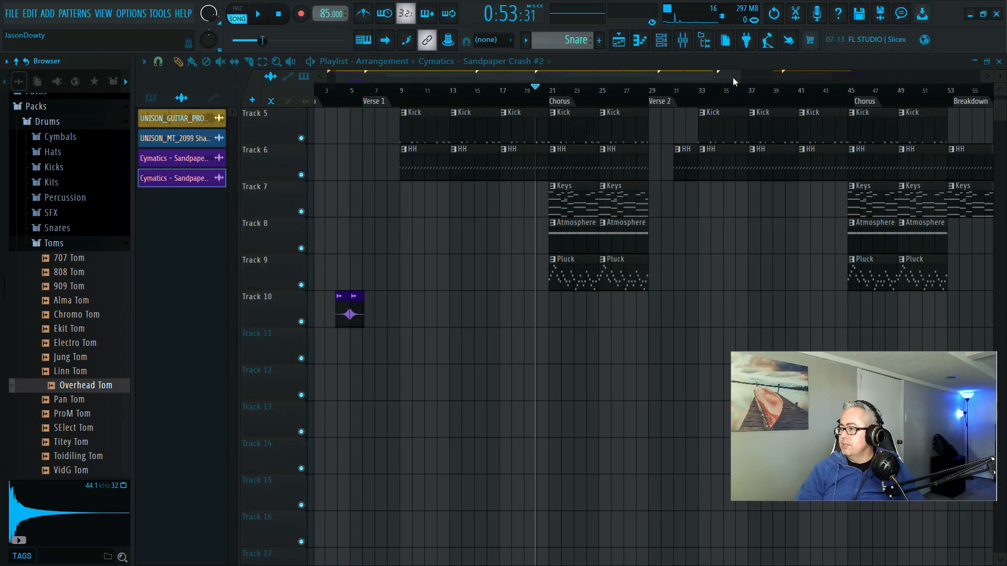
# Step: With snap set to Beat, shorten the HH, Kick and Snare clips before the first Chorus by two beats
pyautogui.moveTo(738, 78); pyautogui.dragTo(566, 117)
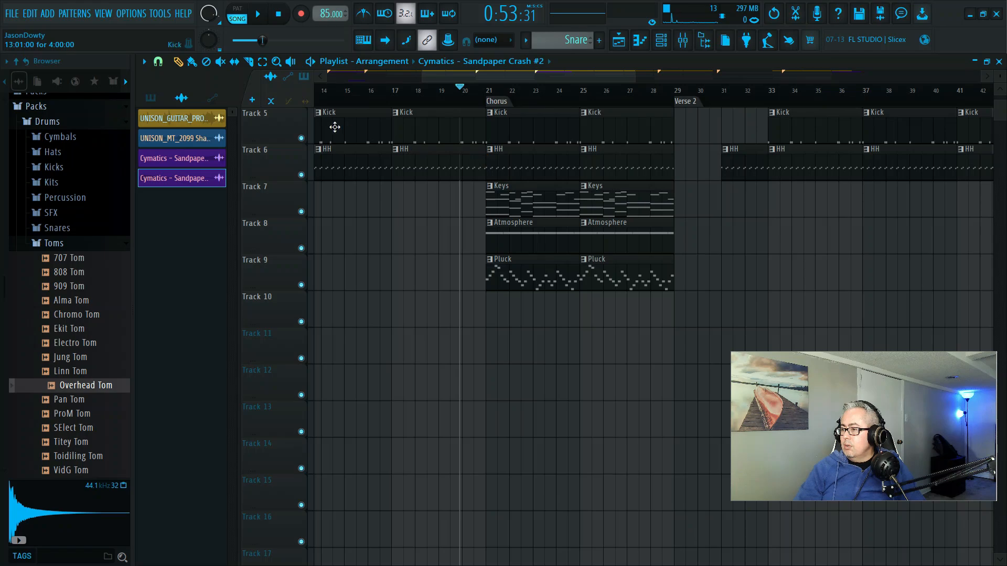
pyautogui.click(157, 62)
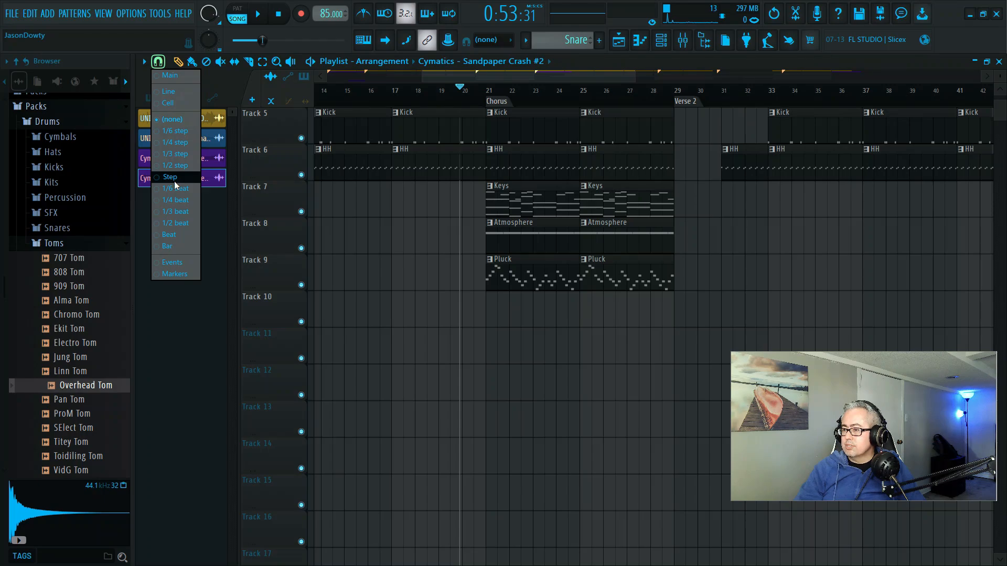
pyautogui.click(171, 235)
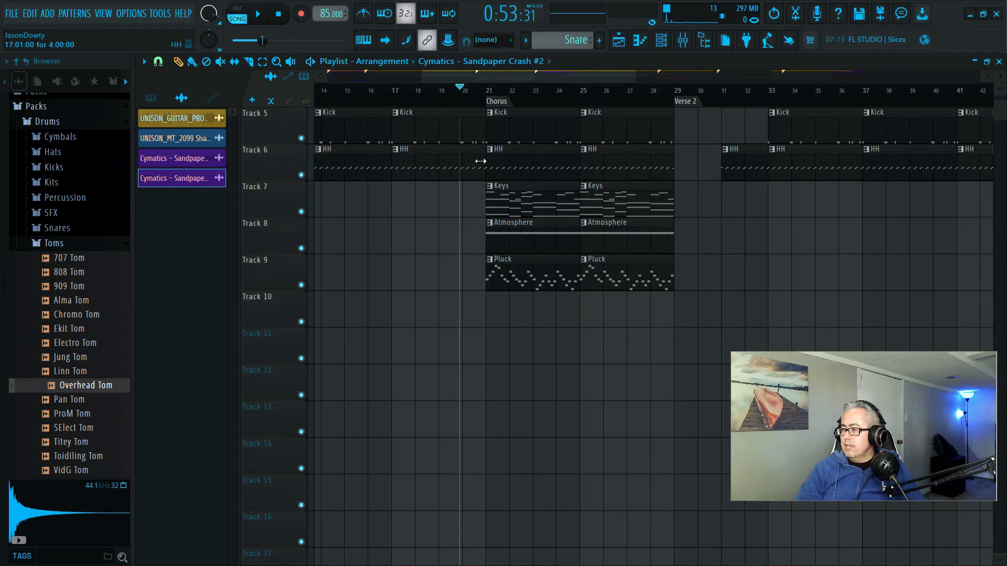
pyautogui.moveTo(481, 161); pyautogui.dragTo(461, 160)
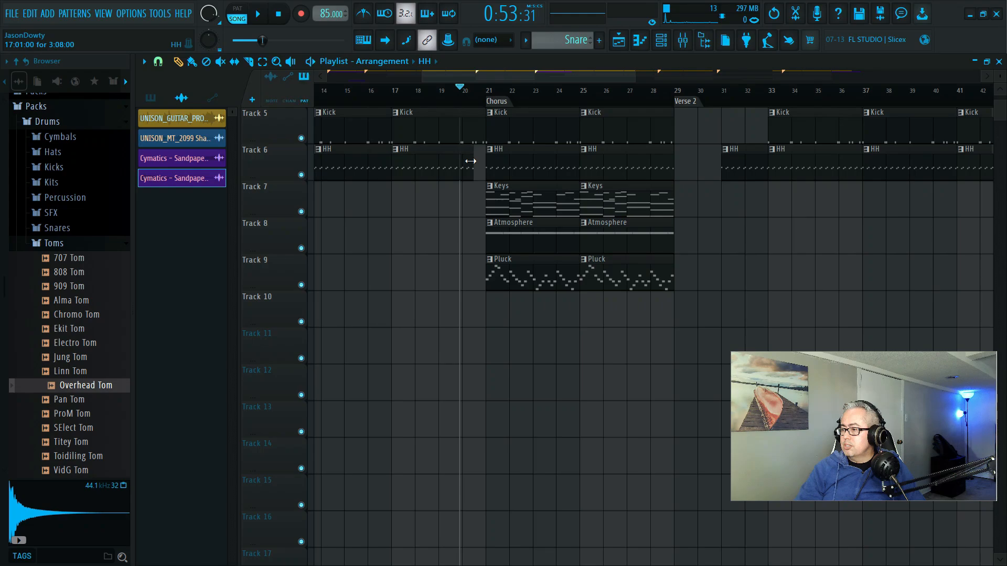
pyautogui.scroll(2, 474, 162)
pyautogui.moveTo(483, 194); pyautogui.dragTo(471, 166)
pyautogui.scroll(2, 470, 165)
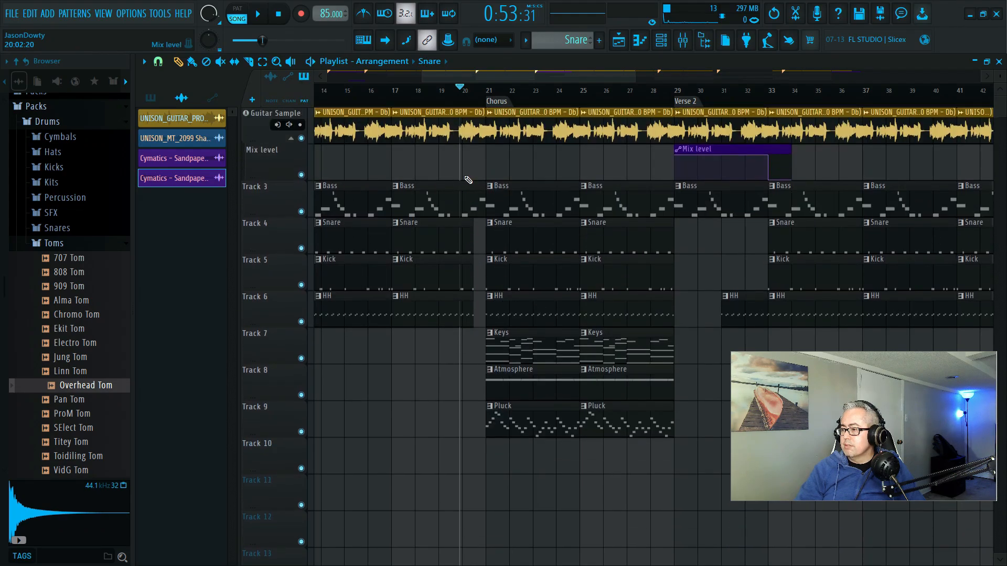
# Step: Shorten the Bass and guitar loop clips before the first Chorus by two beats to match the drum gap
pyautogui.click(476, 190)
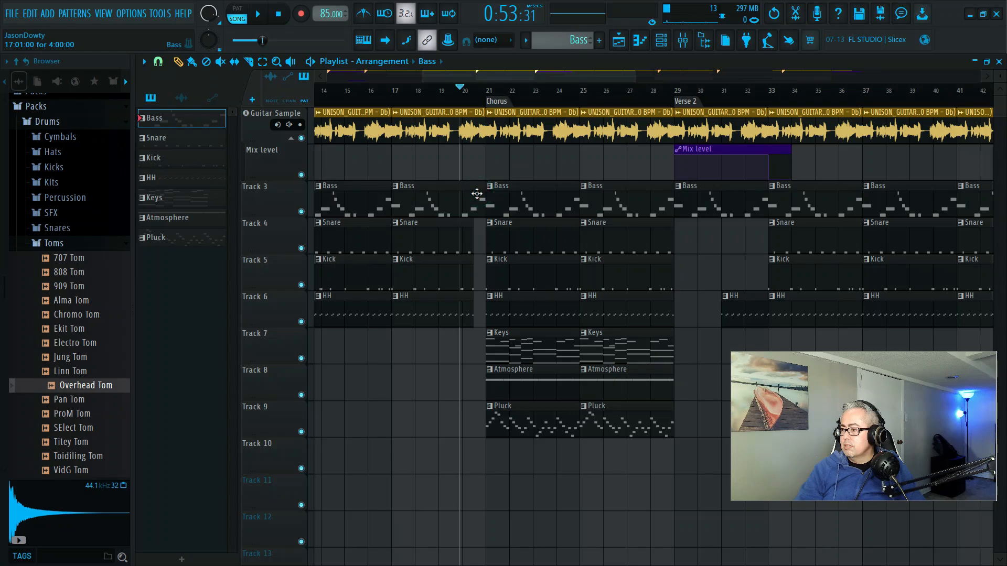
pyautogui.moveTo(481, 194); pyautogui.dragTo(478, 195)
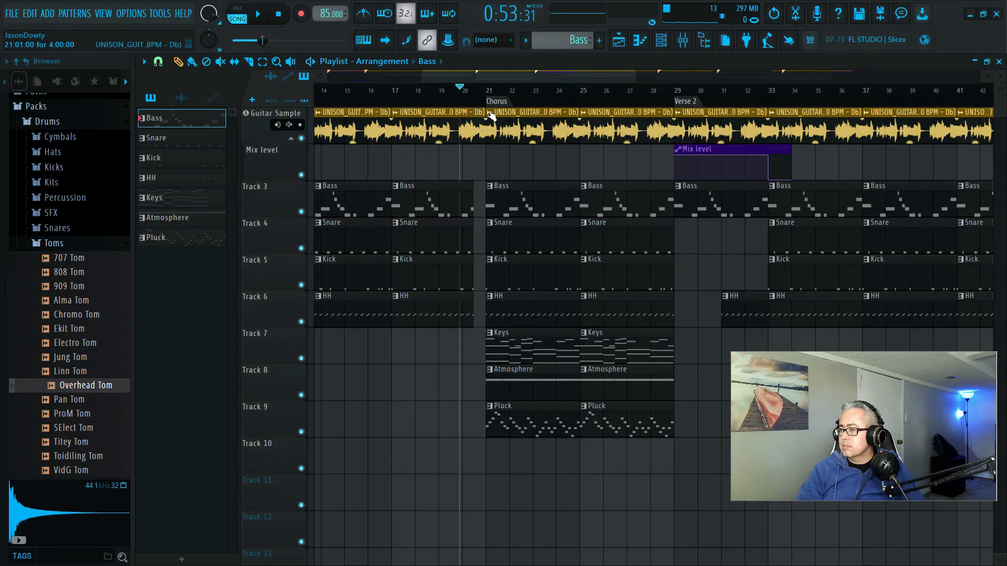
pyautogui.click(482, 111)
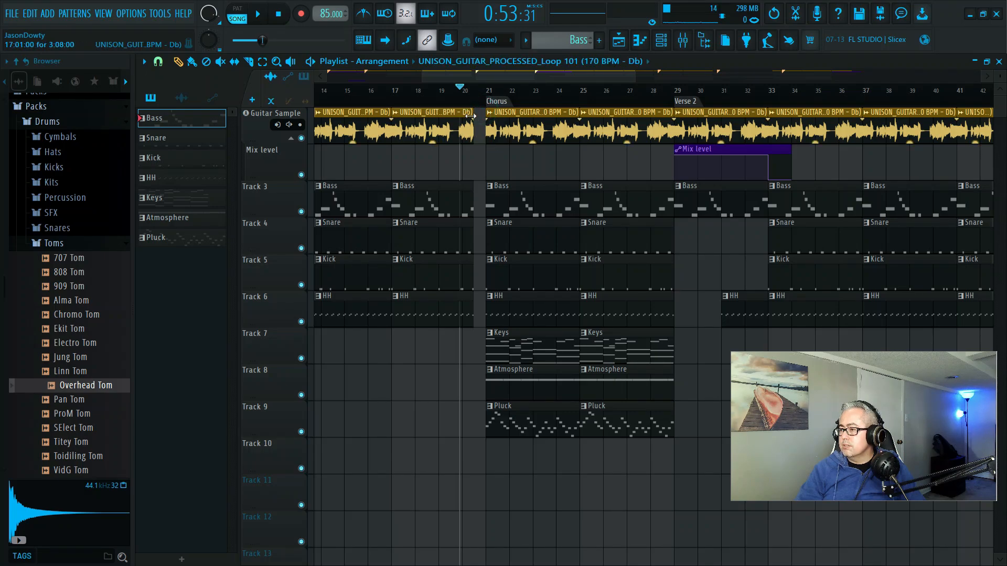
# Step: Play the two-beat break leading into the first Chorus at bar 21
pyautogui.press('space')
pyautogui.scroll(-3, 493, 251)
pyautogui.scroll(-5, 493, 252)
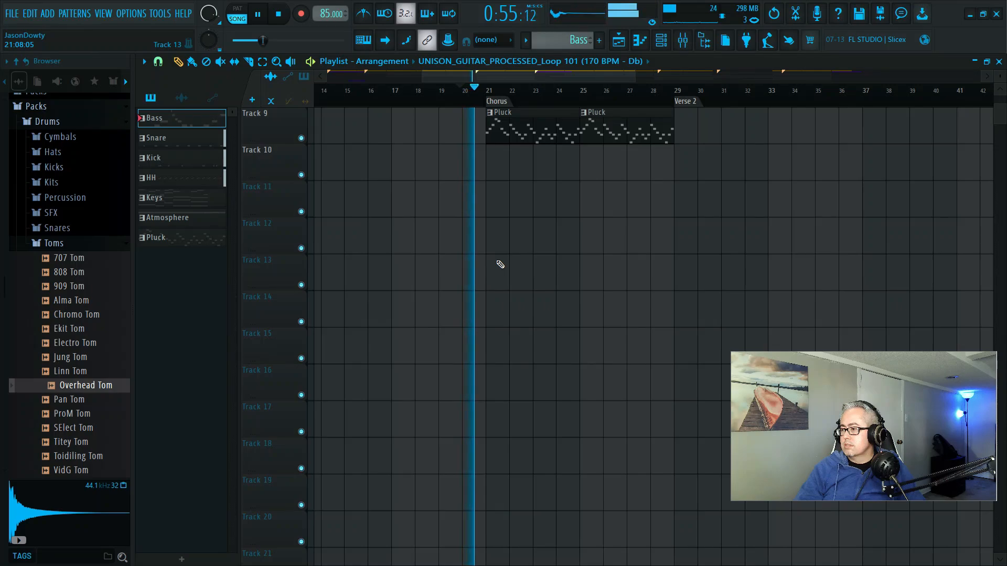
pyautogui.scroll(5, 493, 257)
pyautogui.scroll(3, 489, 255)
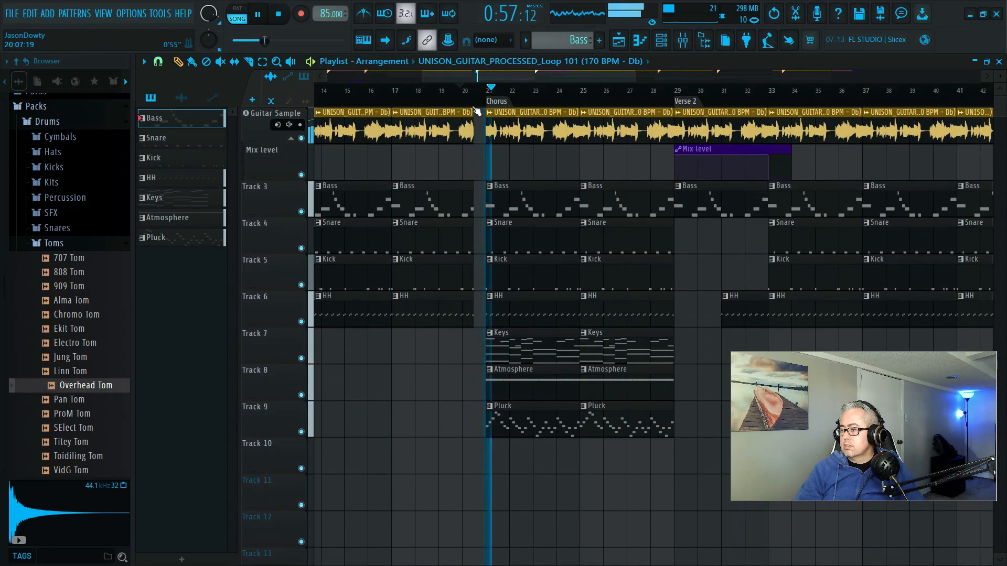
pyautogui.press('space')
# Step: Extend the guitar loop clip before the Chorus by one beat and play that passage
pyautogui.moveTo(469, 108); pyautogui.dragTo(473, 108)
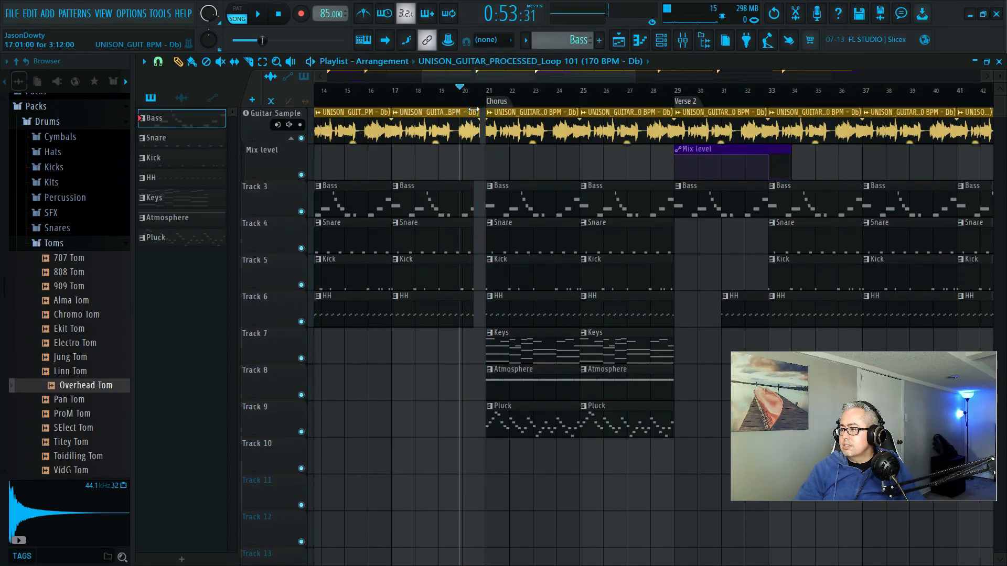
pyautogui.press('space')
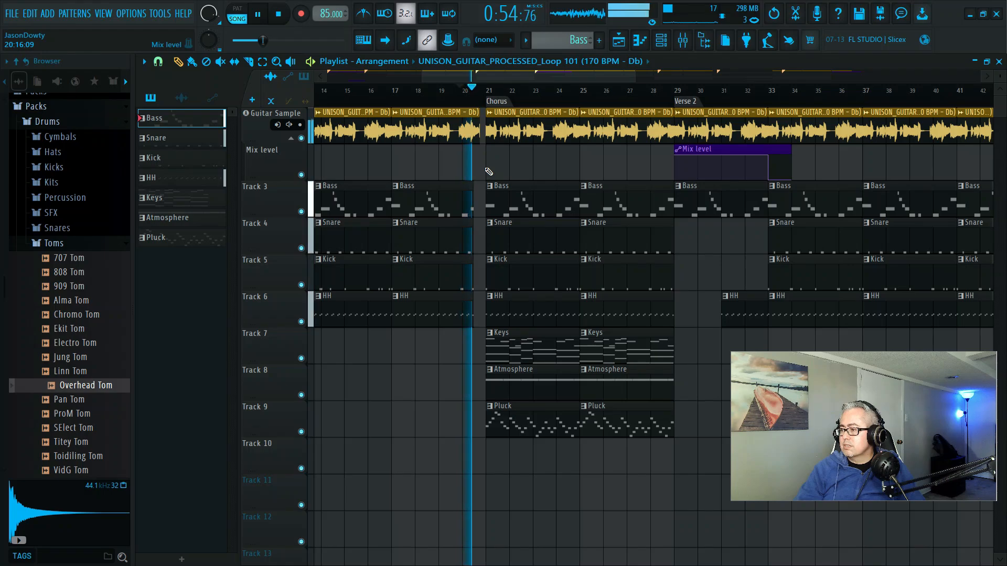
pyautogui.press('space')
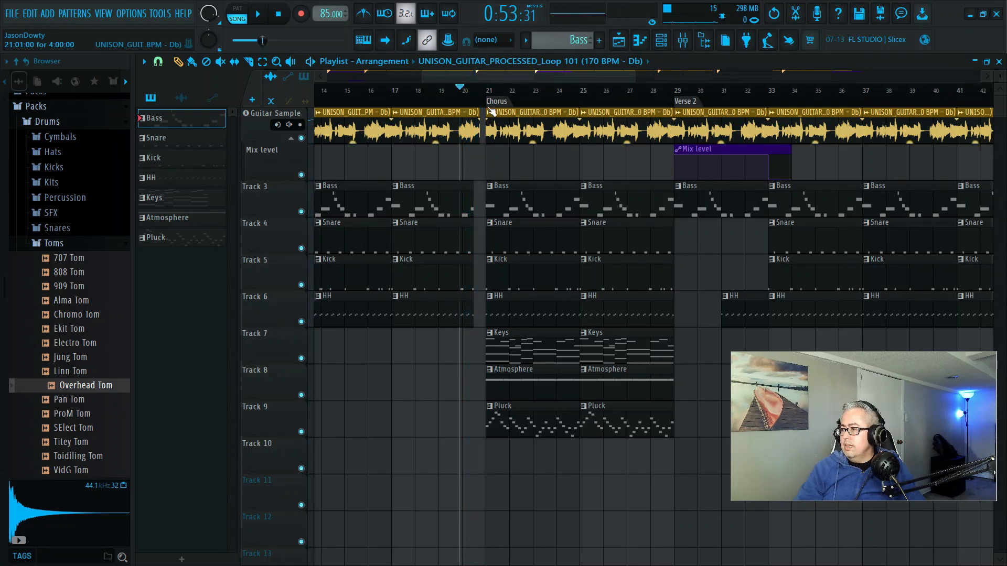
# Step: With snap set to none, trim the end of the pre-Chorus guitar clip slightly, add a short fade-out and play it
pyautogui.moveTo(637, 77); pyautogui.dragTo(483, 78)
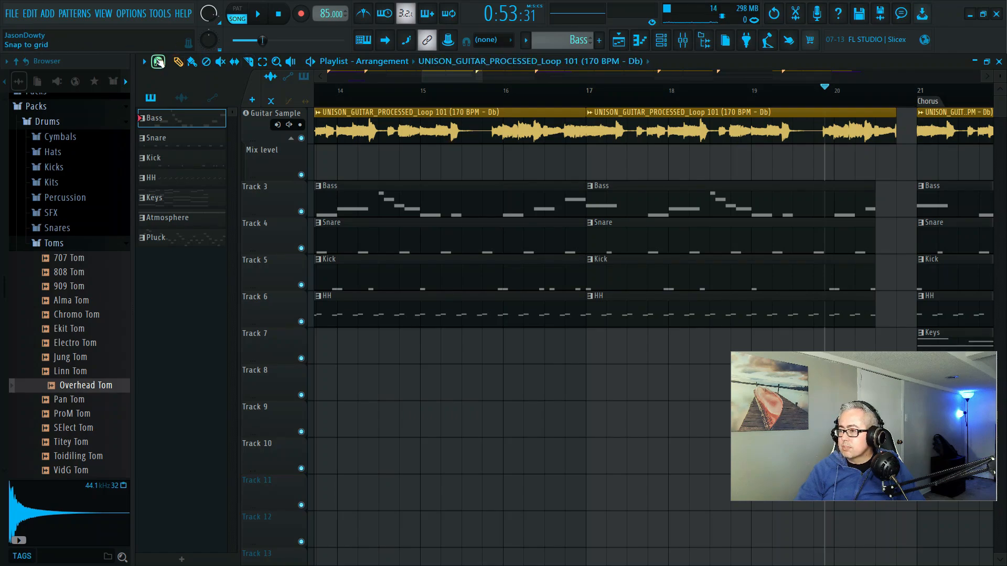
pyautogui.click(158, 61)
pyautogui.click(188, 122)
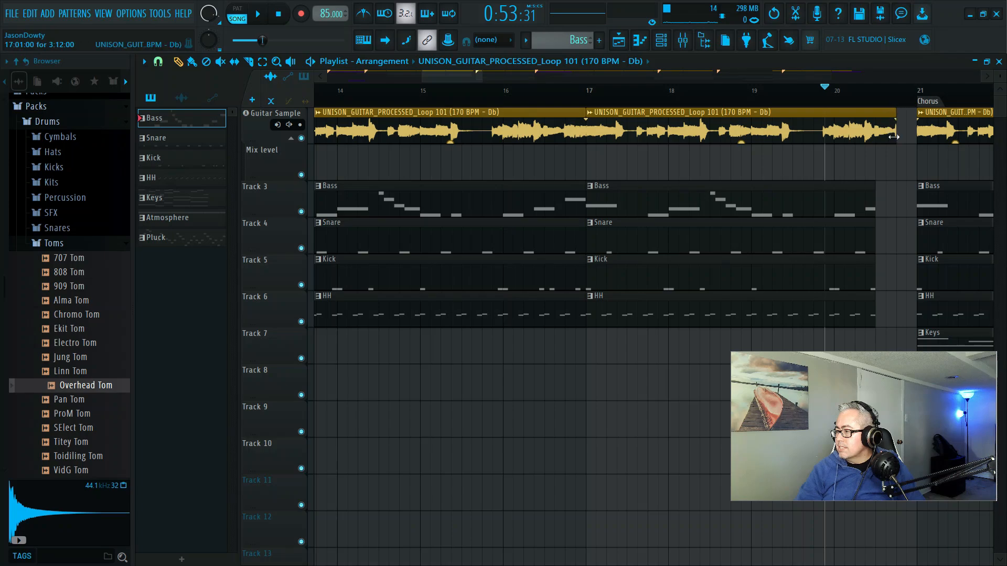
pyautogui.moveTo(894, 114); pyautogui.dragTo(893, 115)
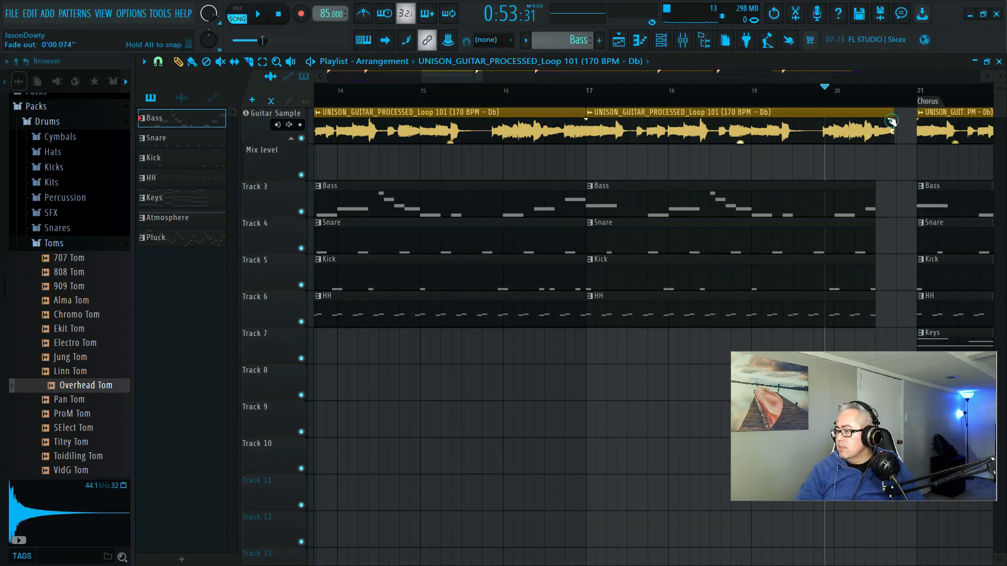
pyautogui.press('space')
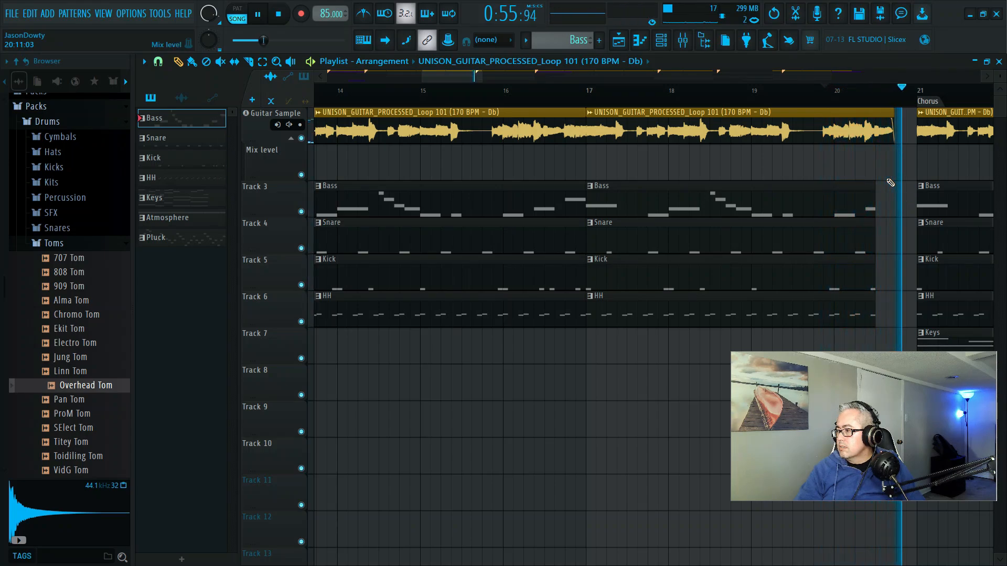
pyautogui.press('space')
# Step: Create a new pattern named "Tom Fill"
pyautogui.scroll(-3, 868, 175)
pyautogui.scroll(-1, 867, 175)
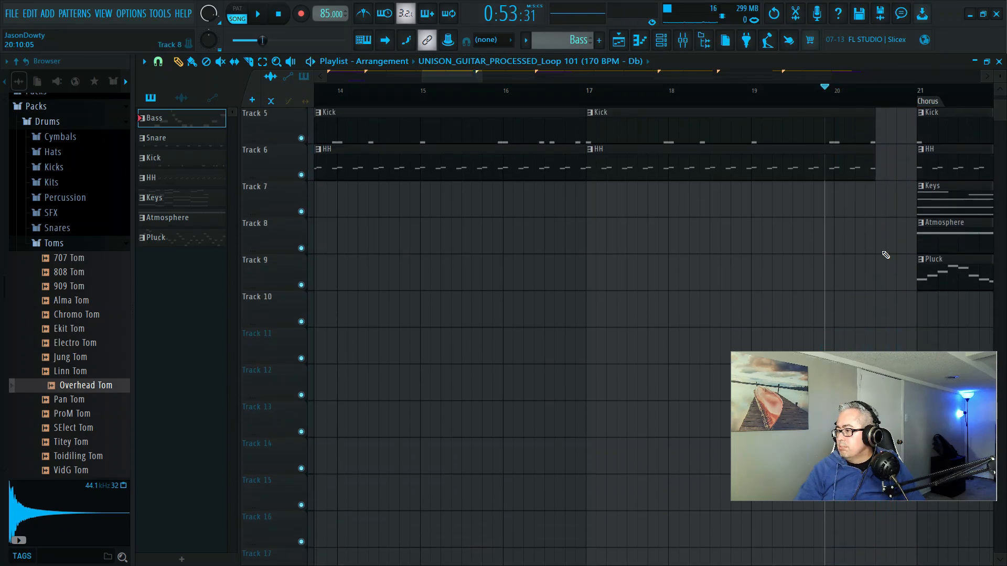
pyautogui.scroll(-1, 896, 273)
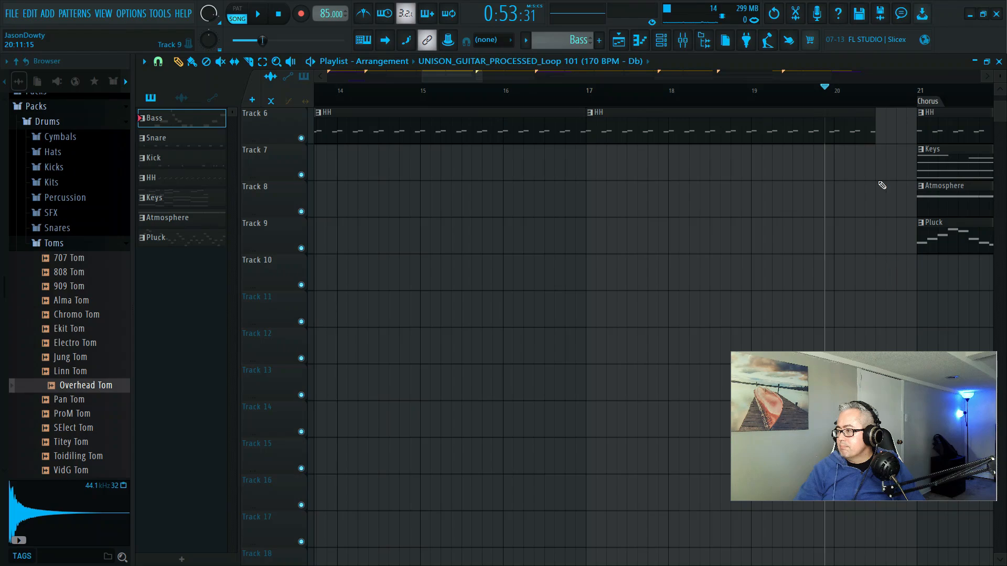
pyautogui.click(598, 40)
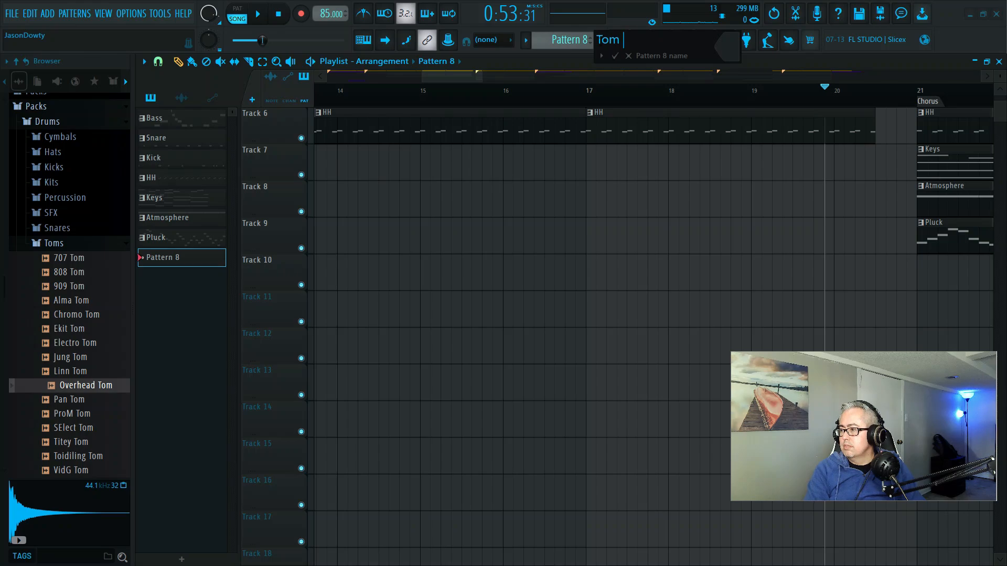
pyautogui.write('Tom Fill')
pyautogui.press('Return')
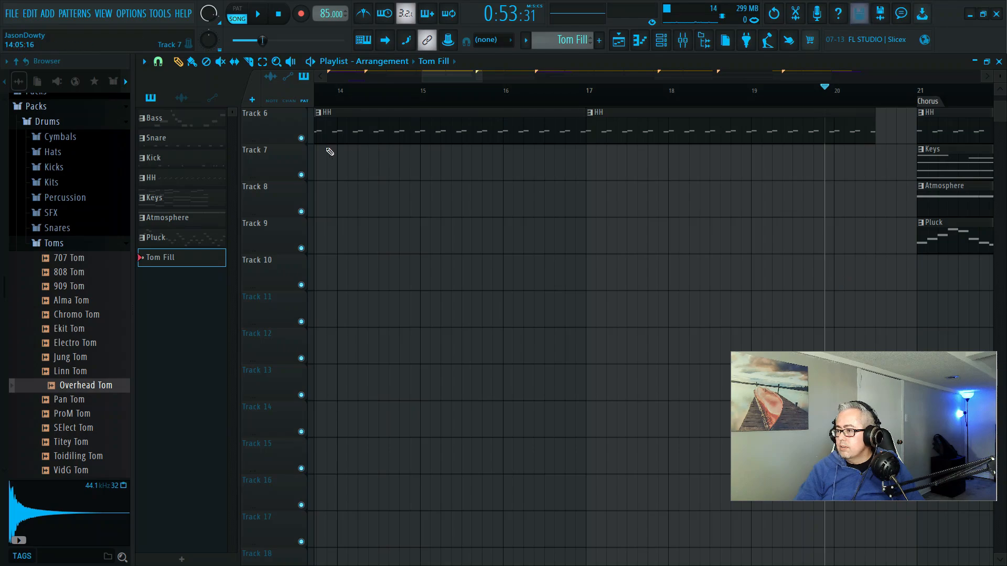
# Step: Set snap to Beat and place a one-bar Tom Fill clip at bar 20 on Track 11
pyautogui.click(158, 61)
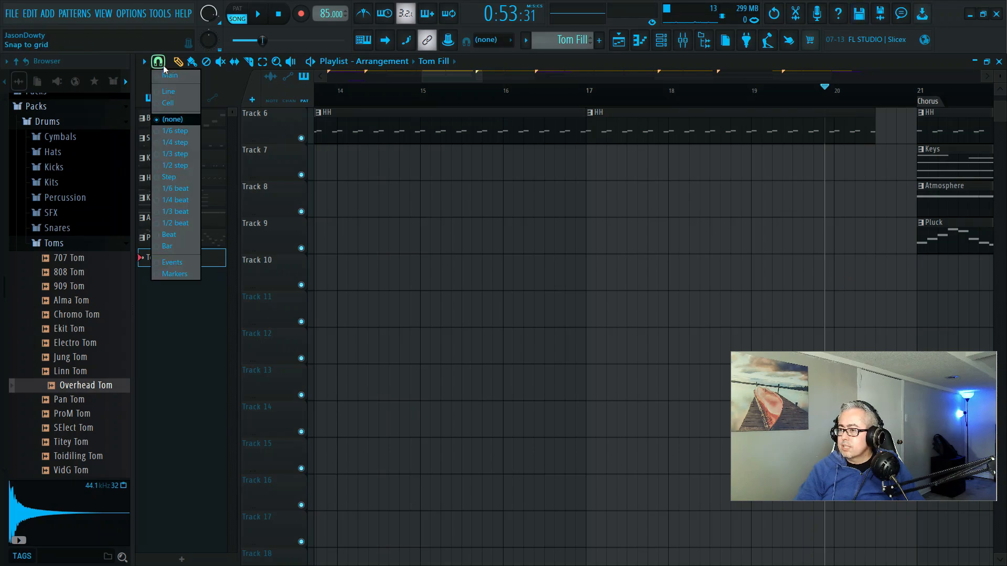
pyautogui.click(168, 234)
pyautogui.click(834, 279)
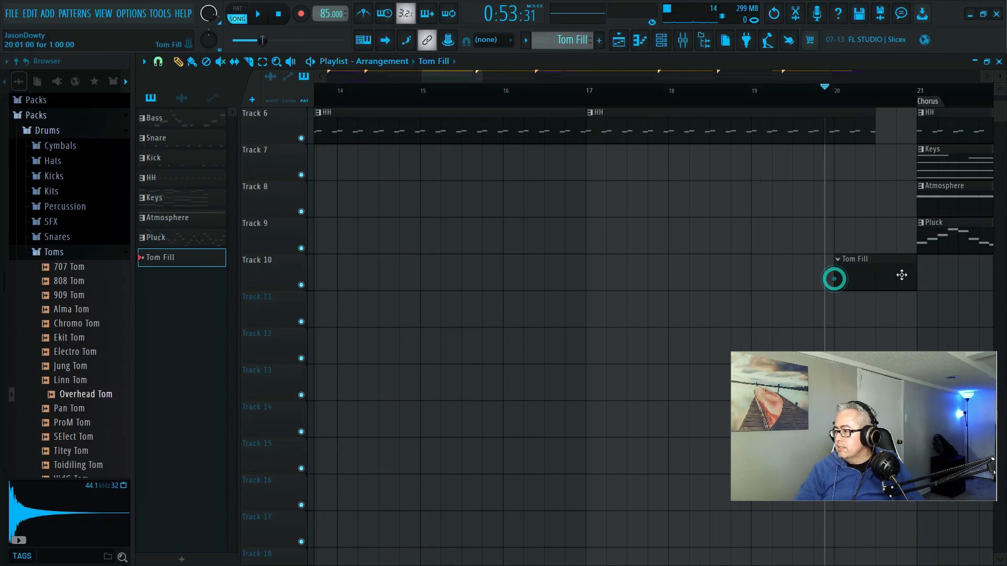
pyautogui.moveTo(893, 277); pyautogui.dragTo(882, 310)
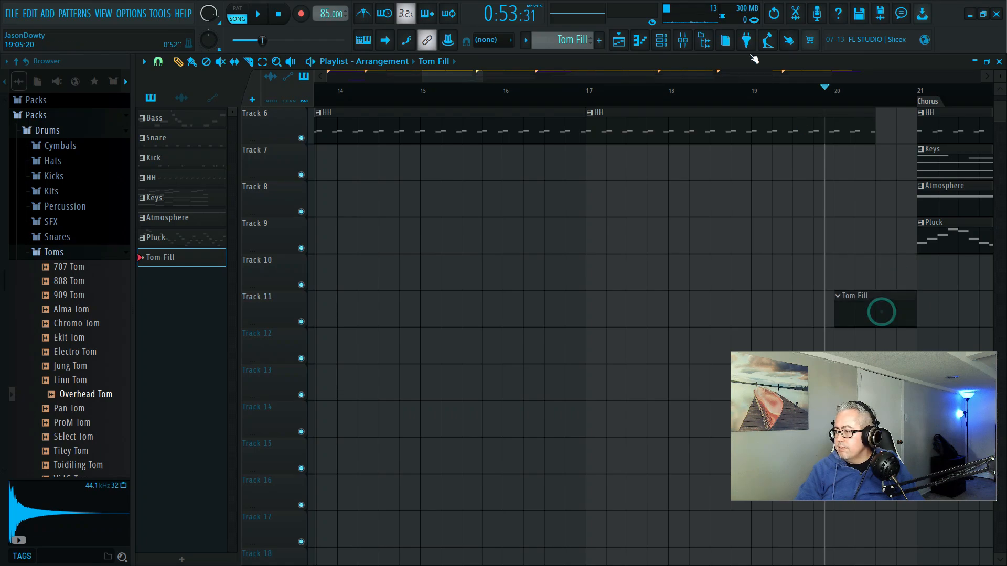
# Step: Add the Overhead Tom sample as a new channel in the Tom Fill pattern, open its piano roll and play the passage
pyautogui.click(661, 46)
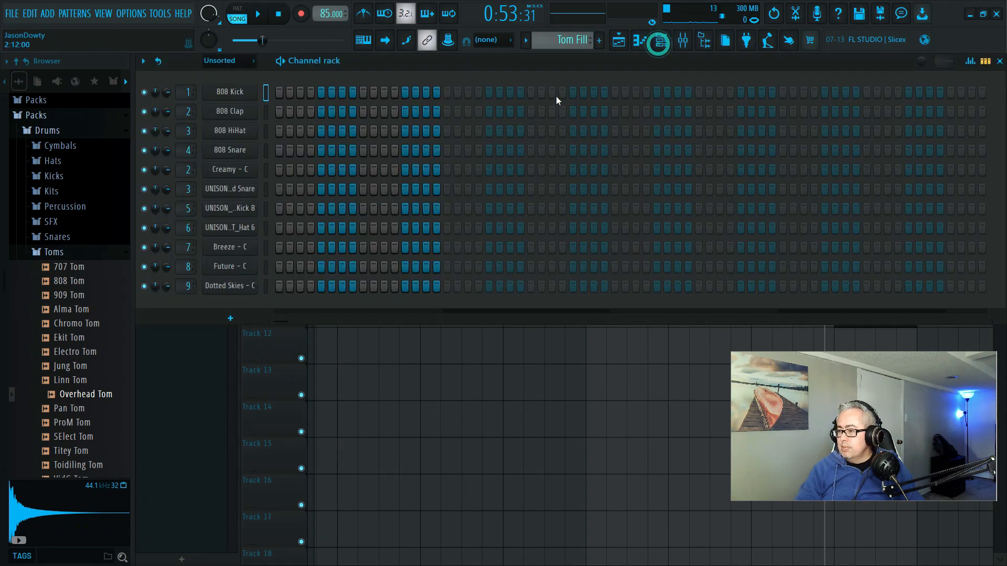
pyautogui.moveTo(105, 394); pyautogui.dragTo(186, 297)
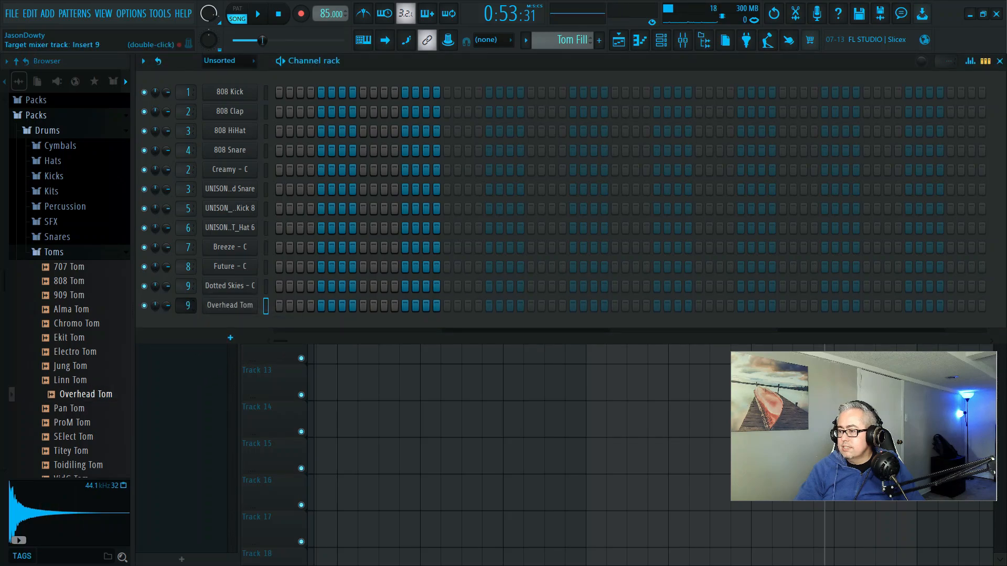
pyautogui.rightClick(234, 306)
pyautogui.click(282, 305)
pyautogui.press('space')
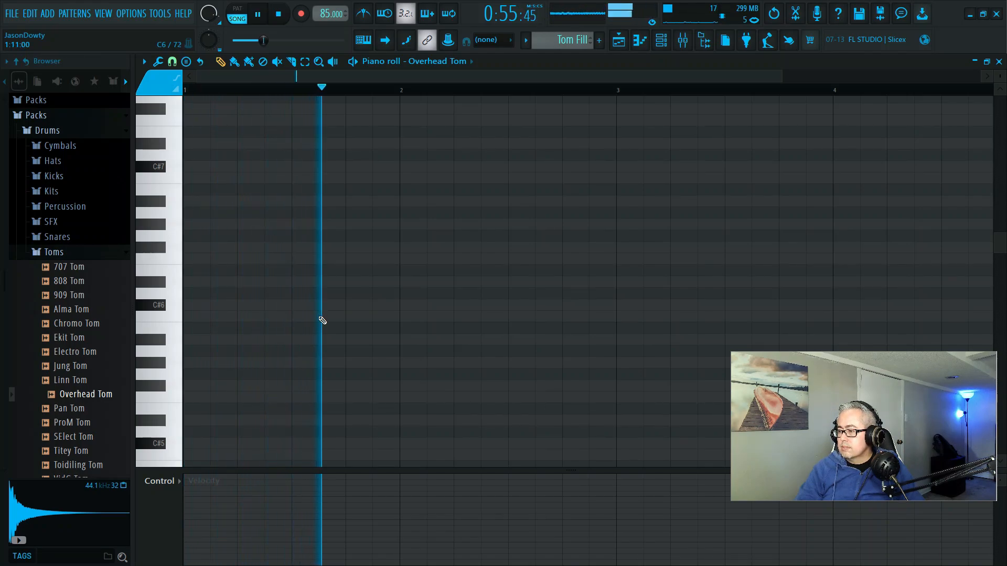
pyautogui.press('space')
# Step: Place a half-beat D#5 tom note on beat 4 of bar 1 and play the passage
pyautogui.click(322, 263)
pyautogui.moveTo(329, 261); pyautogui.dragTo(317, 422)
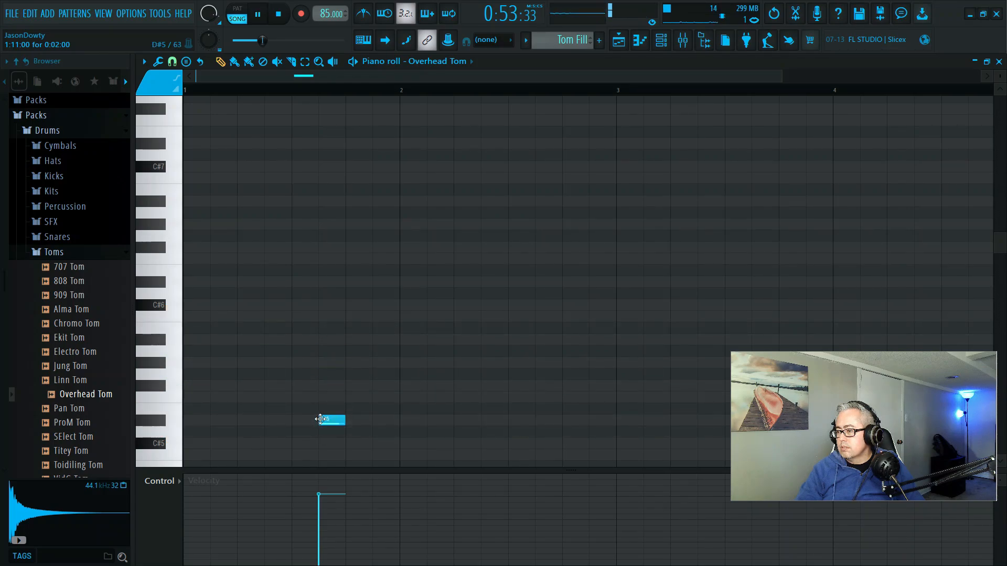
pyautogui.press('space')
pyautogui.scroll(-4, 370, 384)
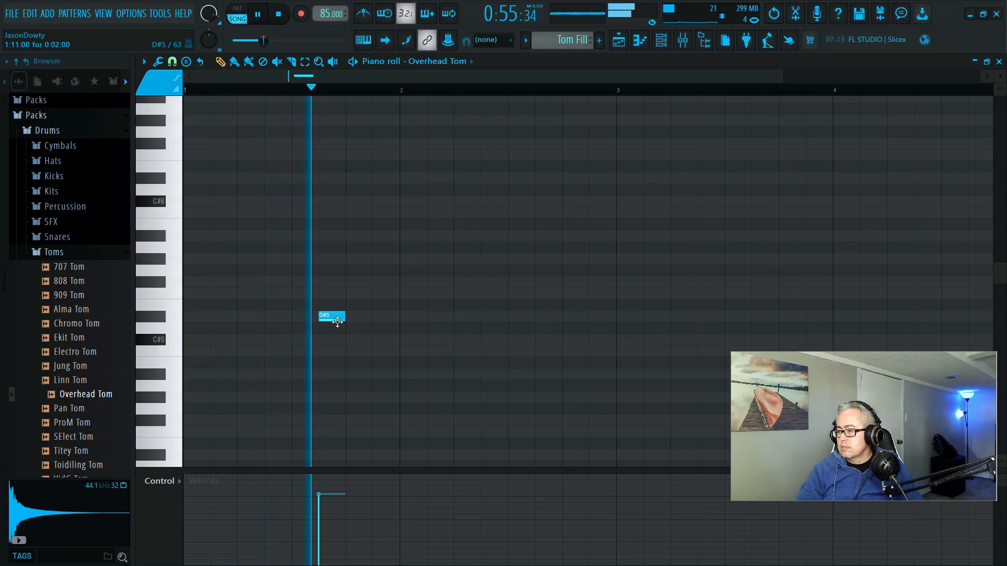
pyautogui.moveTo(334, 317); pyautogui.dragTo(359, 322)
pyautogui.press('space')
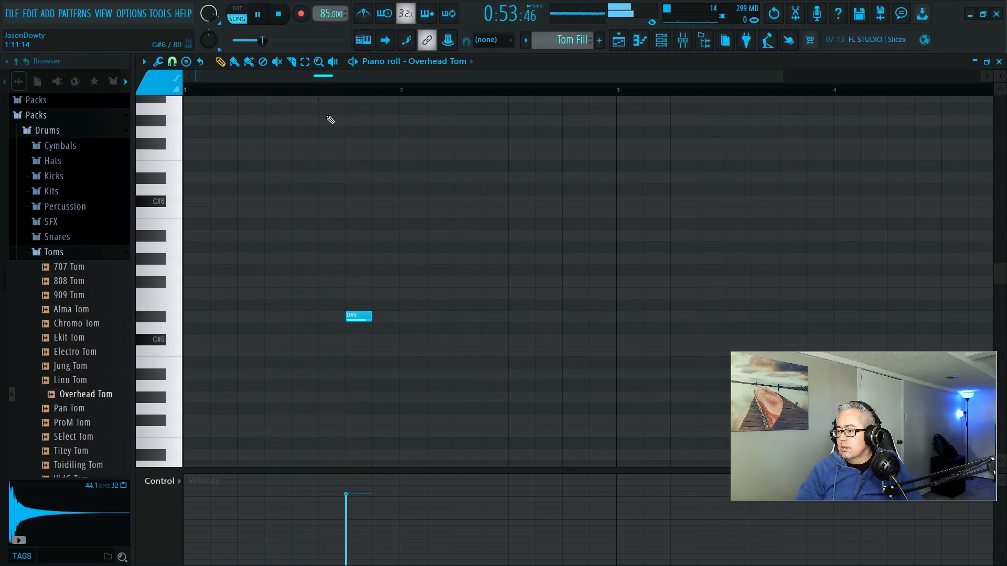
pyautogui.press('space')
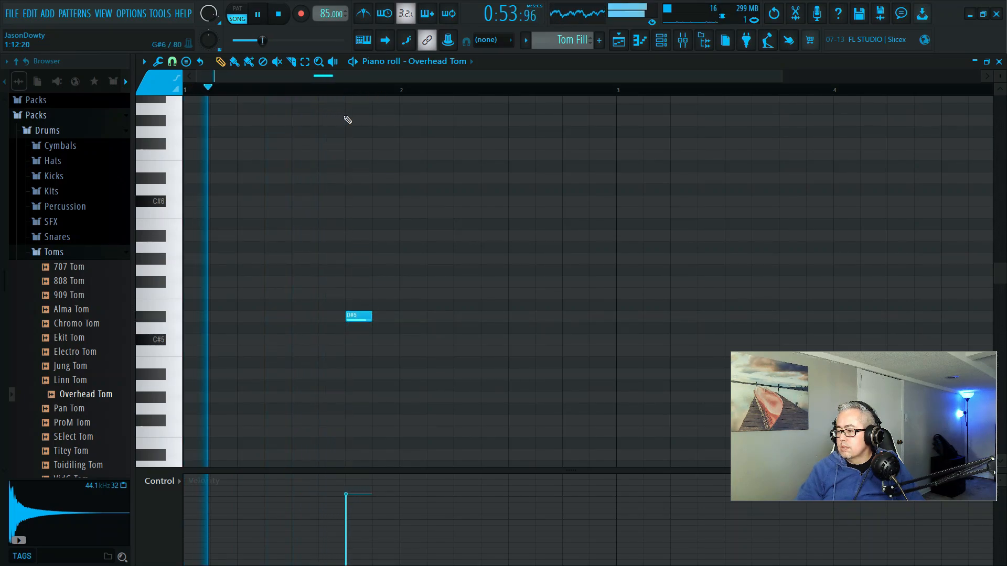
# Step: Add a G#4 tom note half a beat after the D#5 note
pyautogui.click(375, 341)
pyautogui.moveTo(385, 340); pyautogui.dragTo(384, 377)
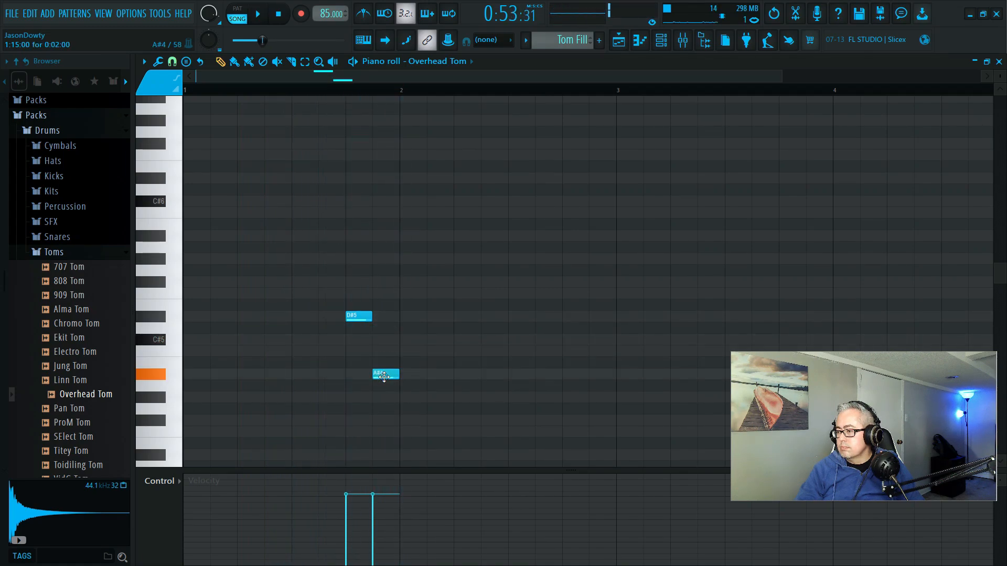
pyautogui.moveTo(383, 382); pyautogui.dragTo(384, 401)
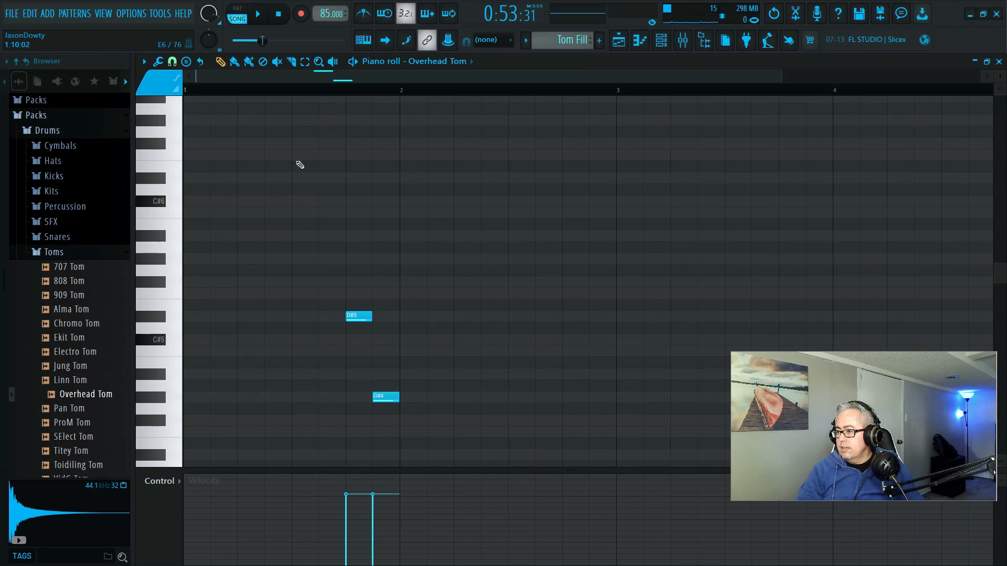
# Step: With snap set to 1/3 beat, add a D5 note after the D#5 and an F#4 note after the G#4, playing the passage
pyautogui.click(172, 61)
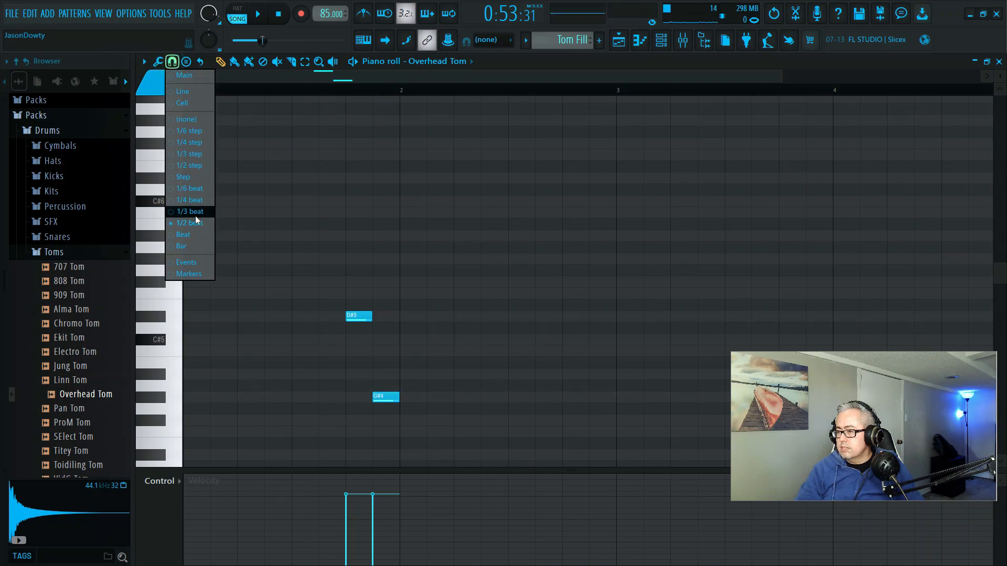
pyautogui.click(200, 199)
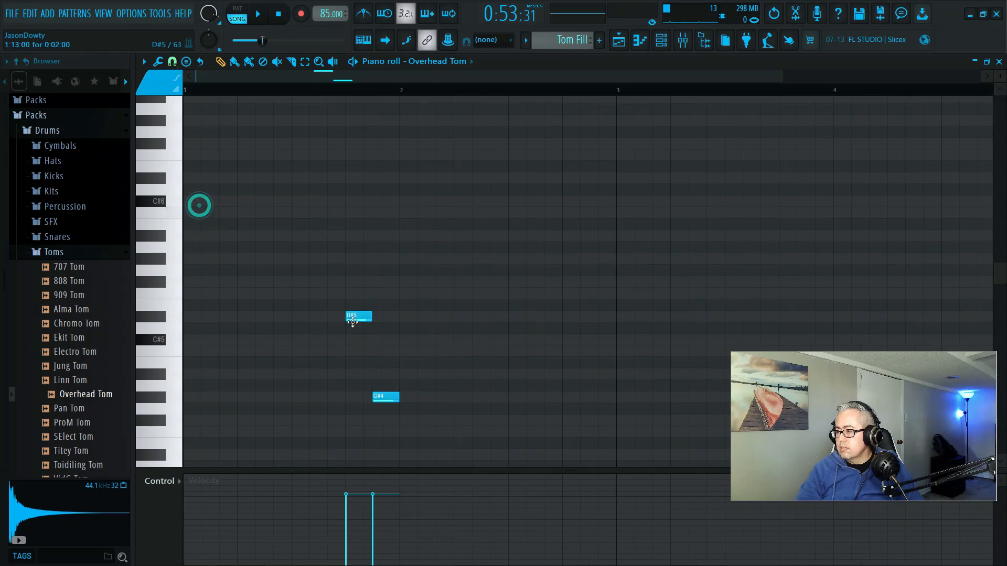
pyautogui.click(367, 327)
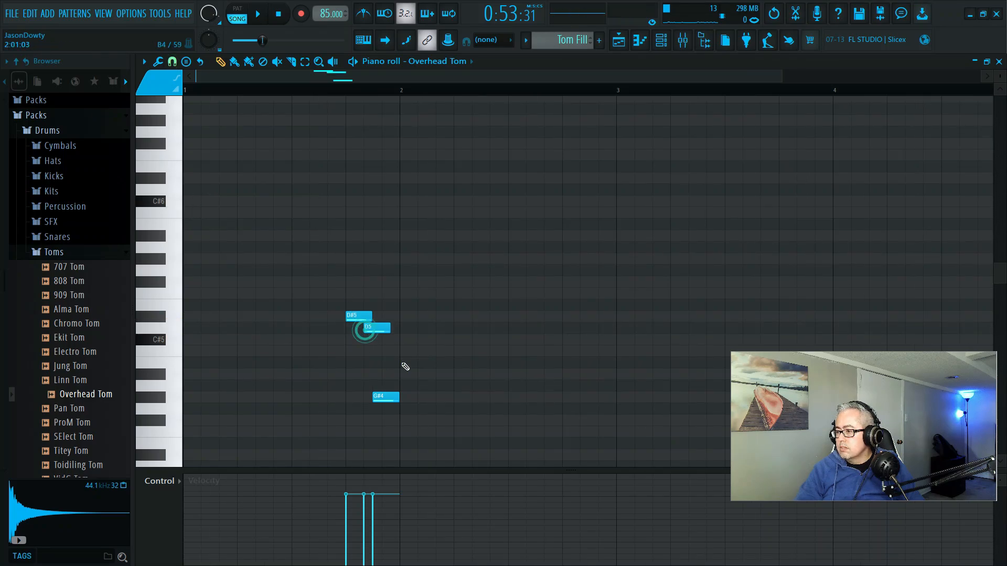
pyautogui.press('space')
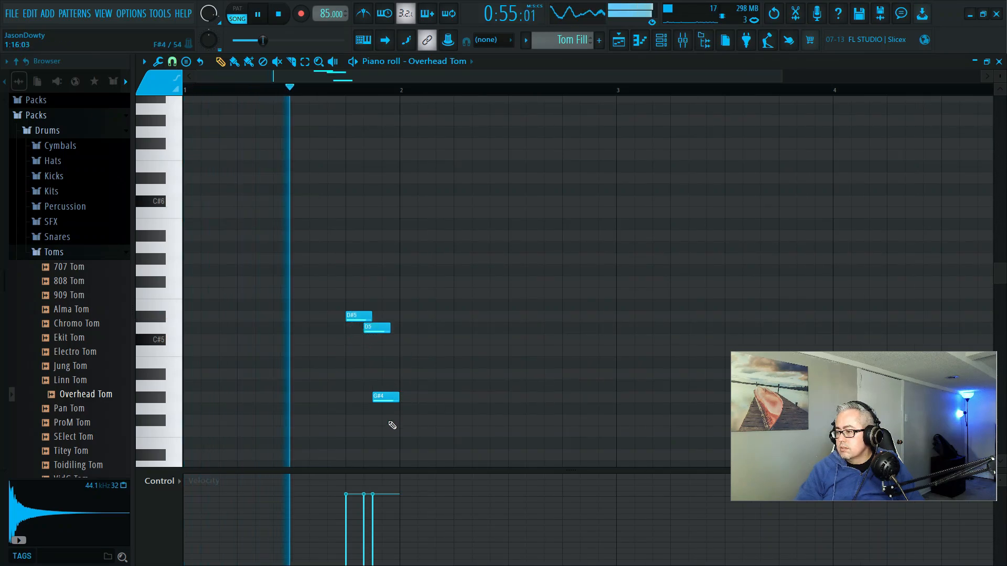
pyautogui.click(383, 420)
pyautogui.press('space')
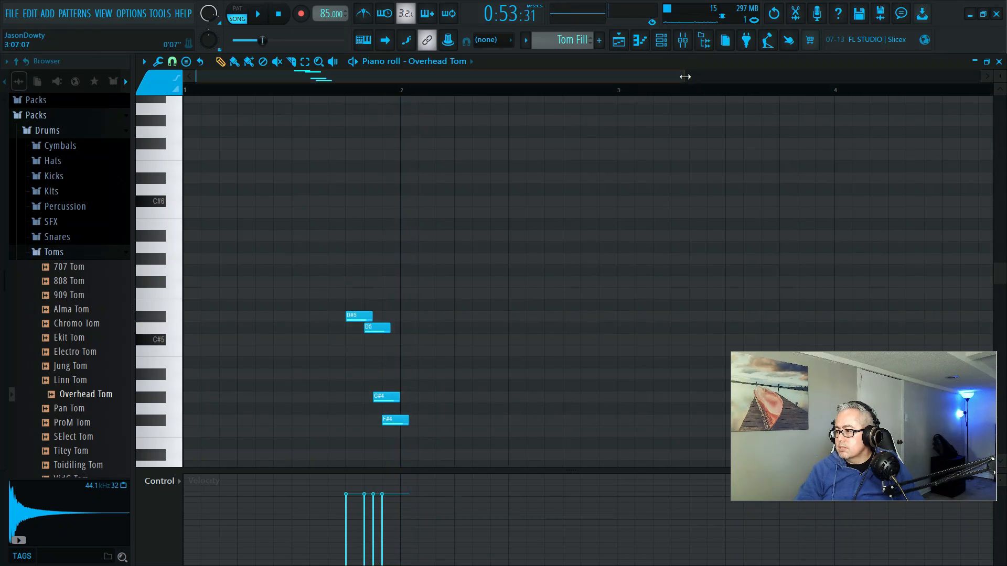
# Step: Try a triplet tom fill by replacing G#4 with a C5 note two-thirds into beat 4 and moving F#4 to bar 2, and play it
pyautogui.moveTo(685, 78); pyautogui.dragTo(442, 79)
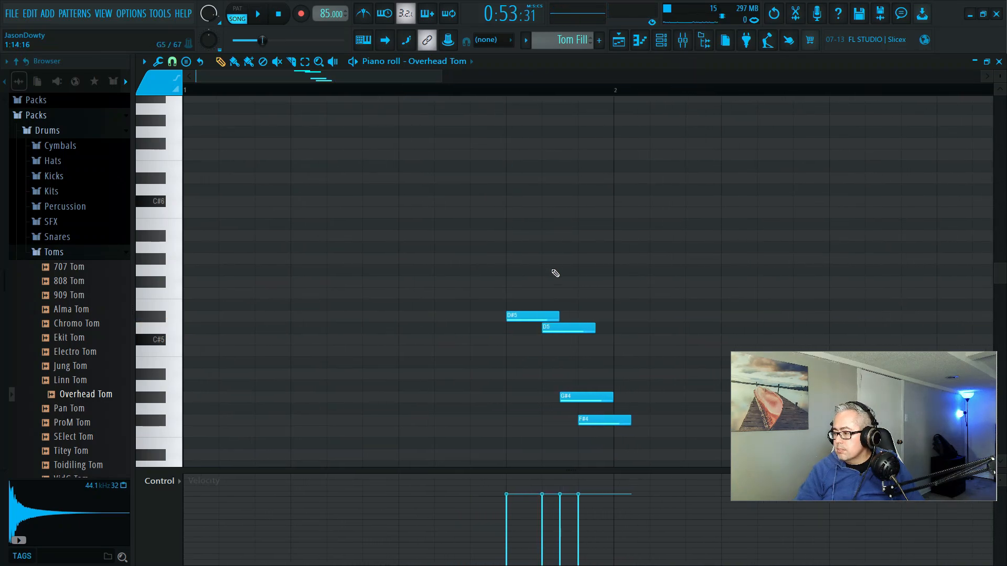
pyautogui.rightClick(575, 401)
pyautogui.click(579, 397)
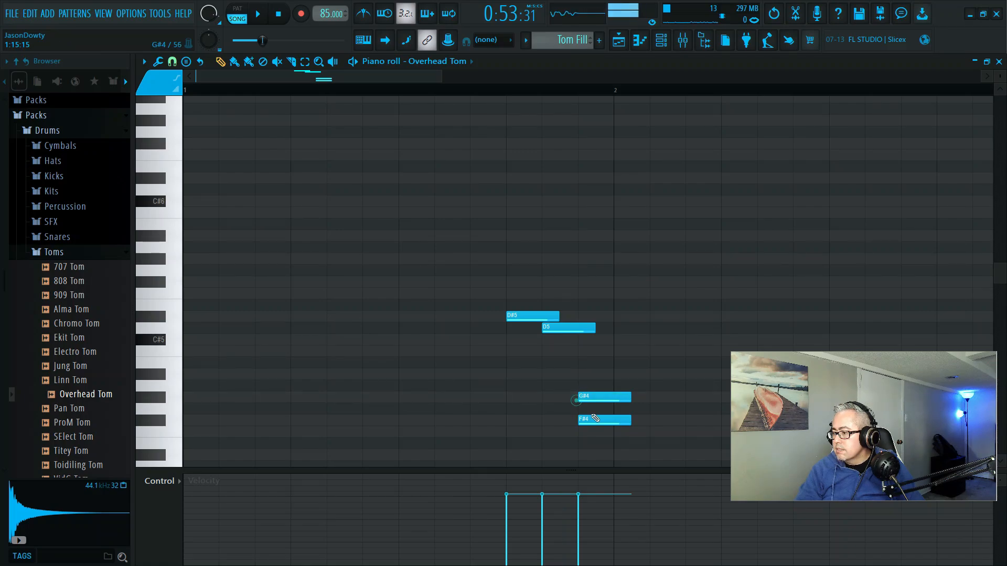
pyautogui.moveTo(603, 424); pyautogui.dragTo(639, 423)
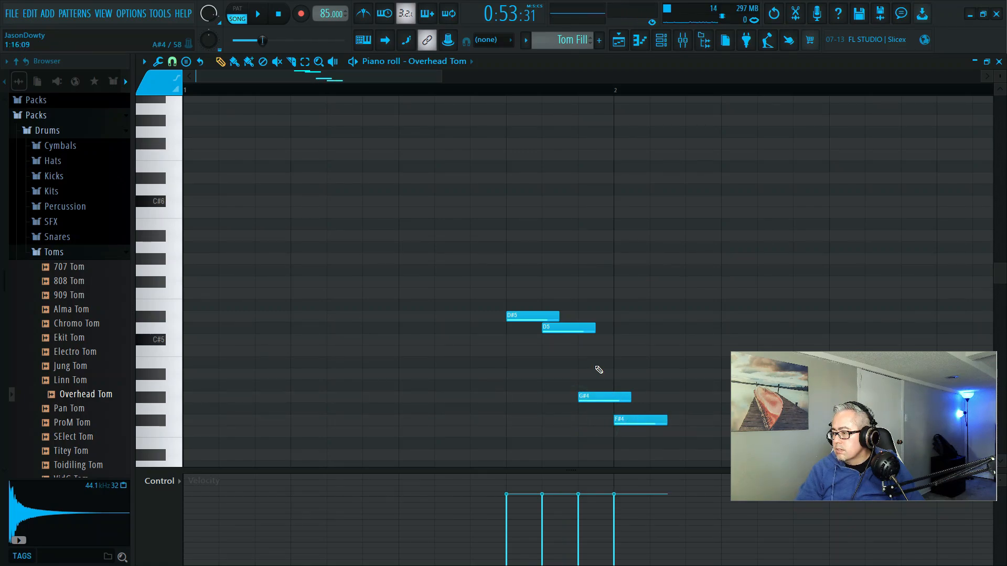
pyautogui.click(578, 350)
pyautogui.rightClick(603, 398)
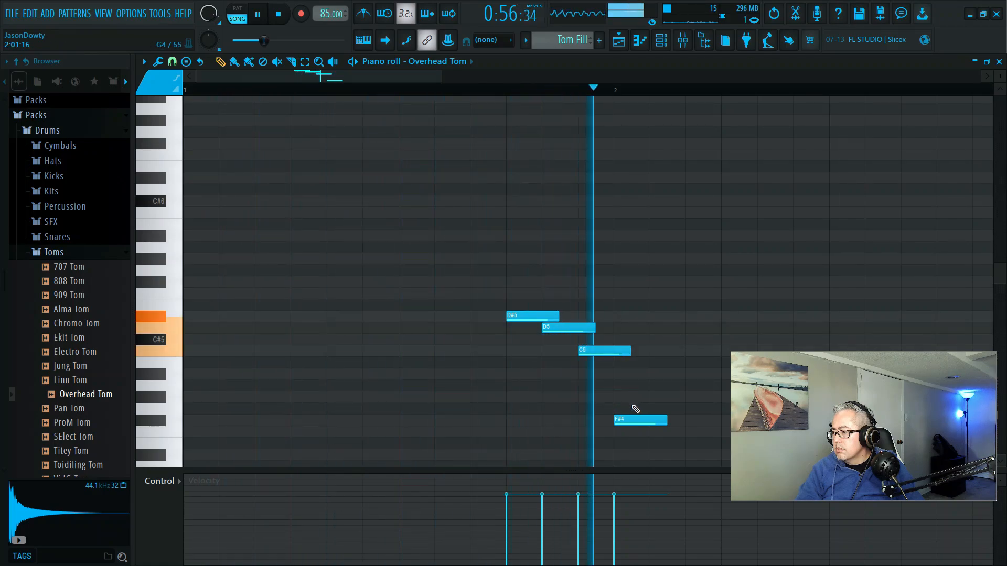
pyautogui.press('space')
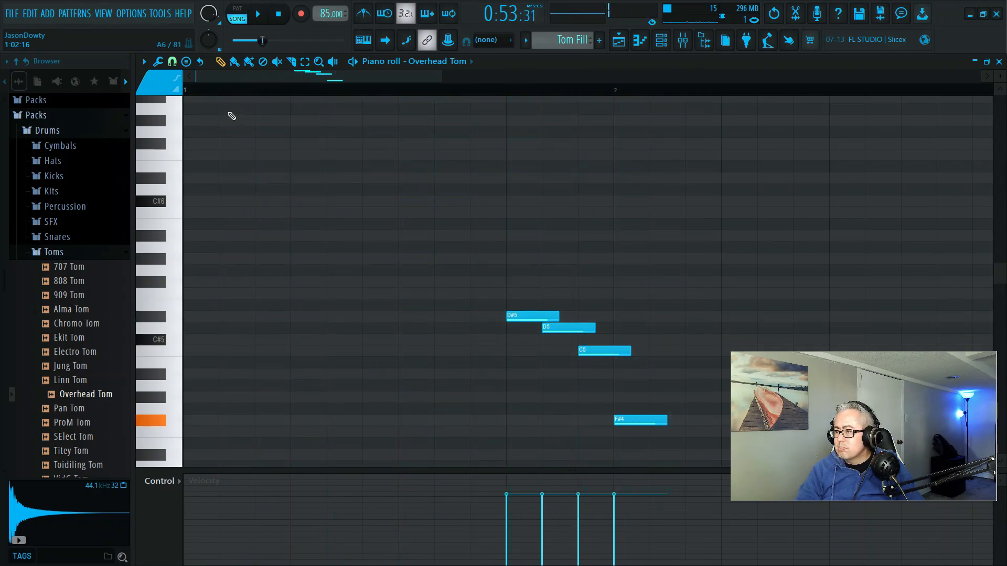
# Step: Set snap to 1/4 beat and delete the D5, C5 and F#4 notes, keeping only the D#5 note
pyautogui.click(171, 62)
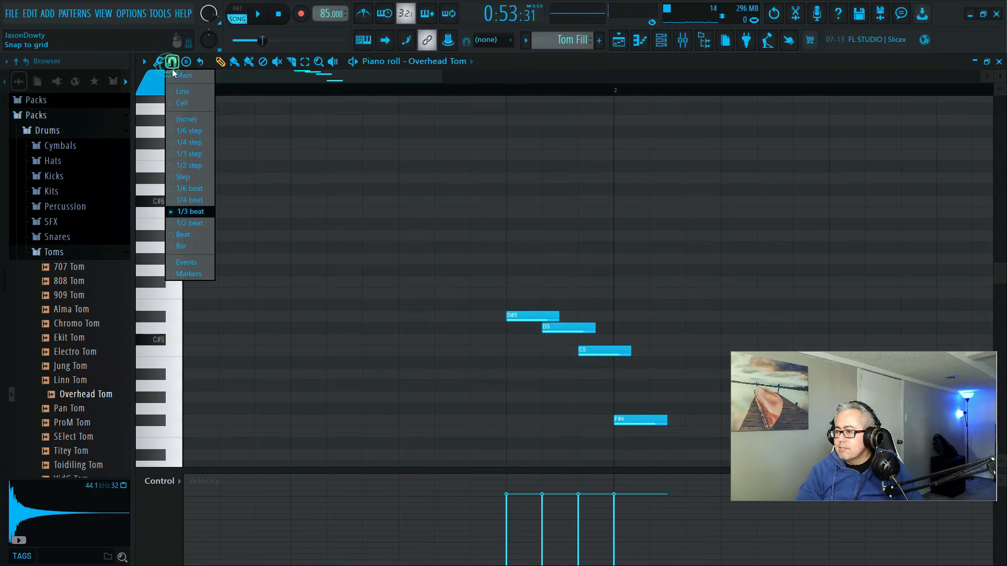
pyautogui.click(194, 202)
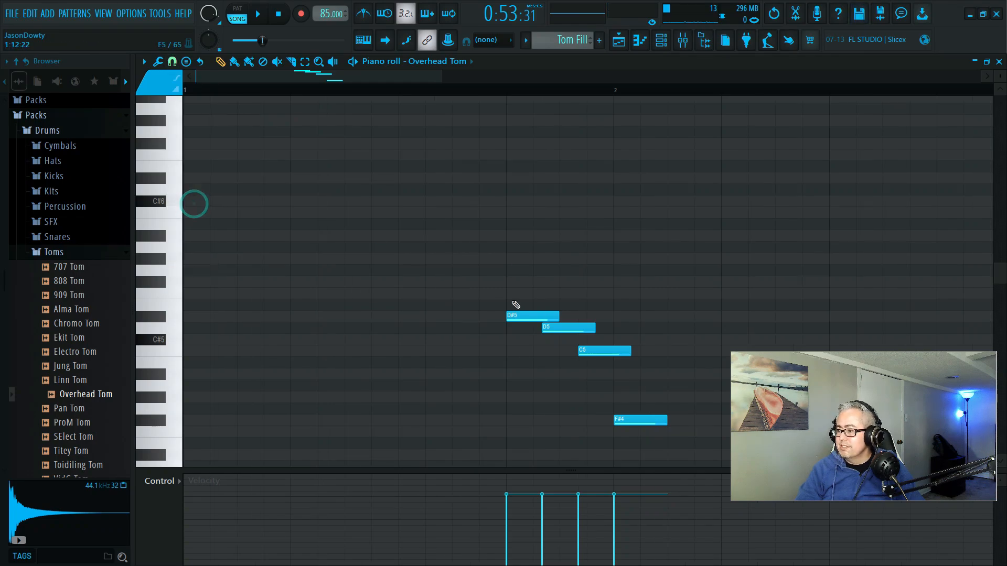
pyautogui.rightClick(553, 328)
pyautogui.rightClick(616, 351)
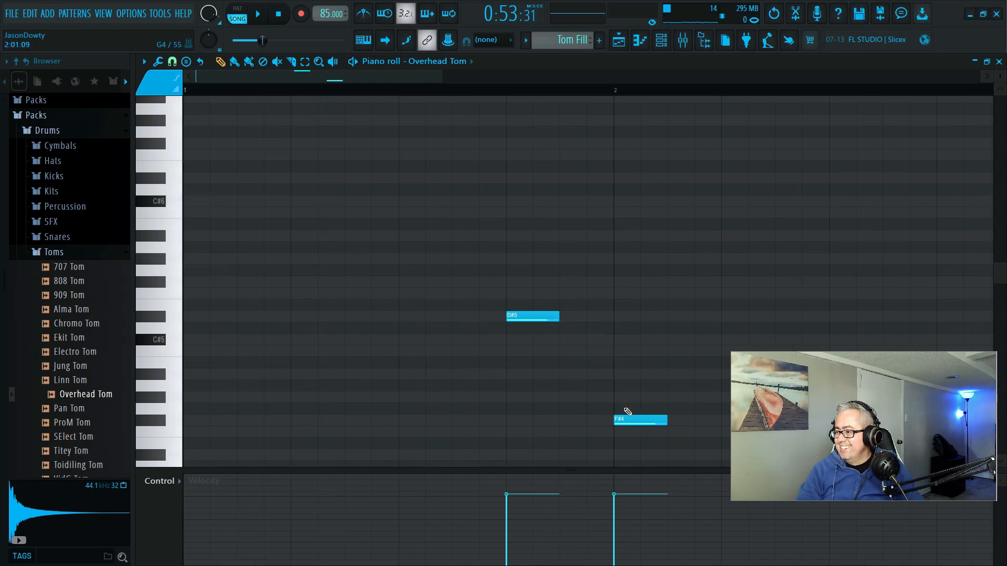
pyautogui.rightClick(628, 418)
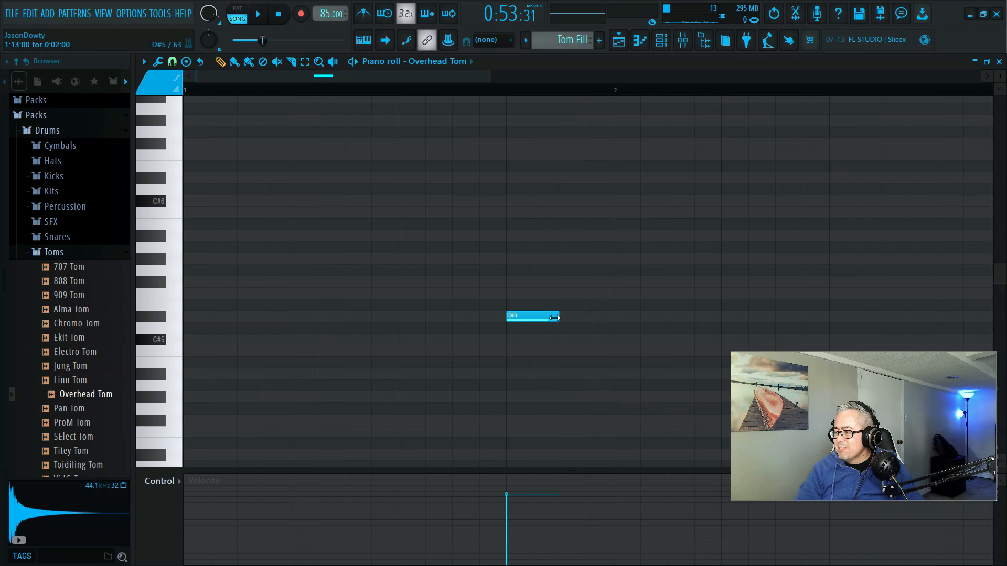
# Step: Add C#5, A#4 and G#4 notes at quarter-beat intervals after the D#5 note and play the descending fill
pyautogui.click(535, 339)
pyautogui.click(563, 372)
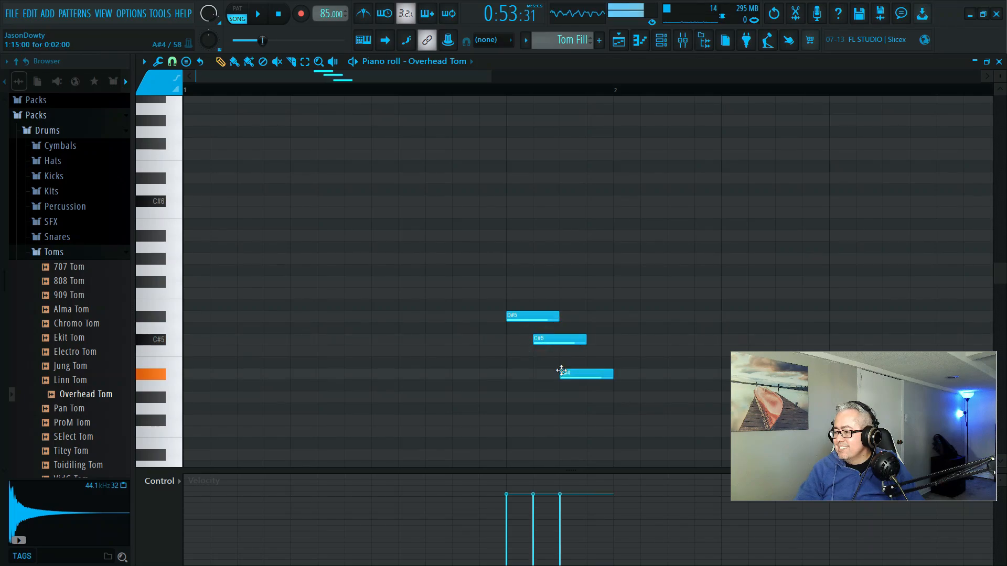
pyautogui.click(590, 396)
pyautogui.press('space')
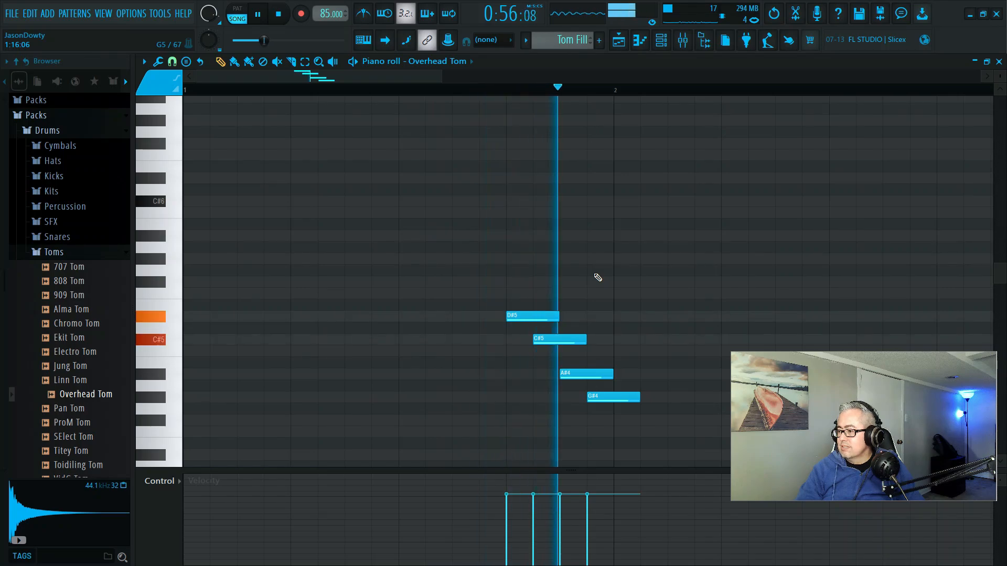
pyautogui.press('space')
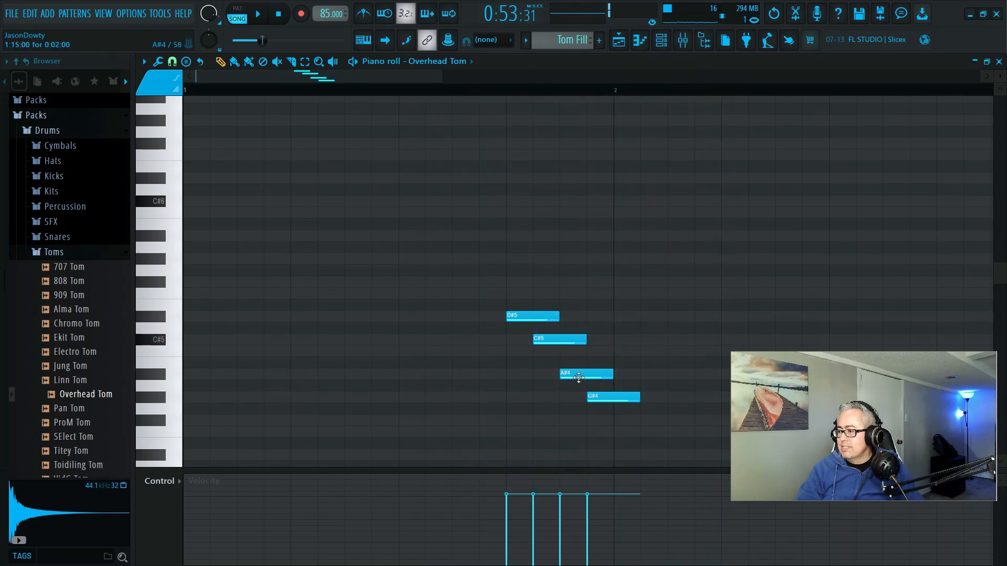
# Step: Lower the fill's last note to F#4, play it, and shorten all four notes to a quarter beat each
pyautogui.moveTo(598, 396); pyautogui.dragTo(598, 419)
pyautogui.press('space')
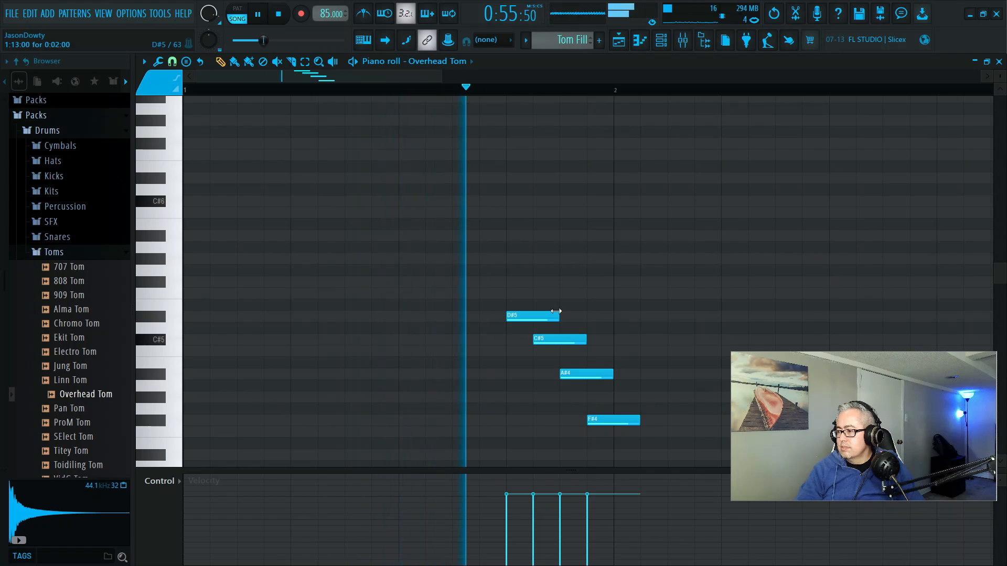
pyautogui.press('space')
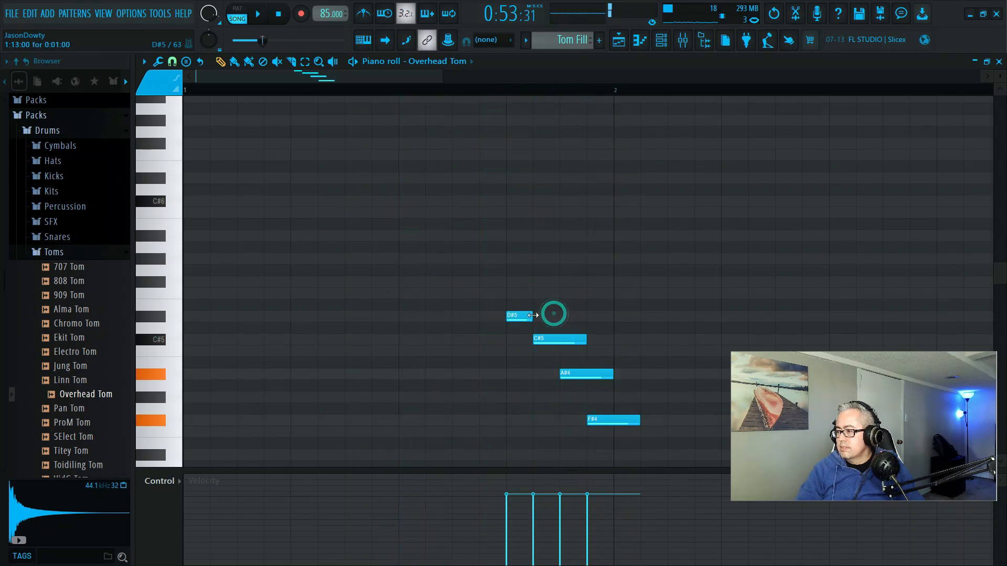
pyautogui.moveTo(586, 338); pyautogui.dragTo(559, 339)
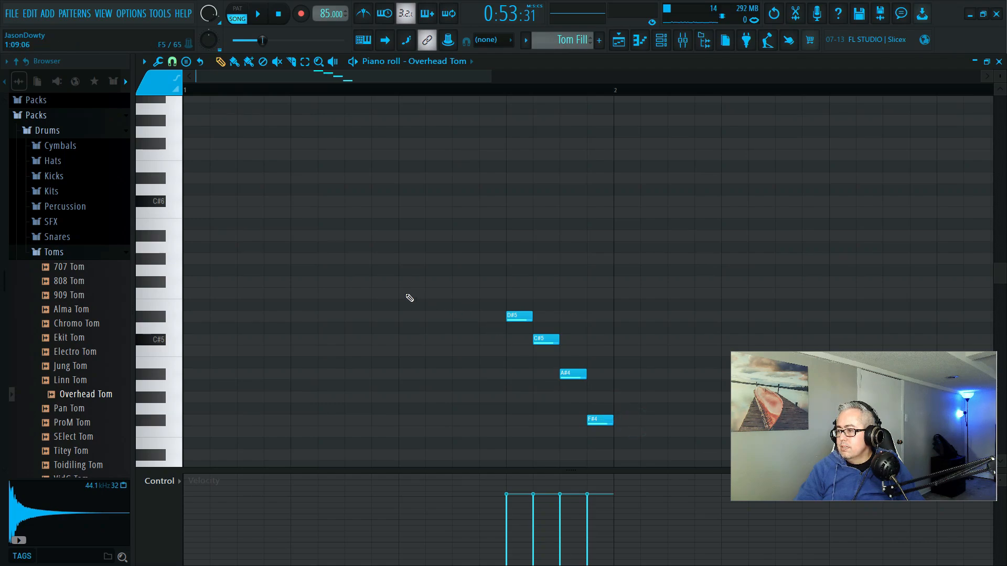
# Step: Add quarter-beat lead-in notes F#5 on beat 3, F#5 half a beat after it and F5 before the D#5, and play the fill
pyautogui.click(401, 259)
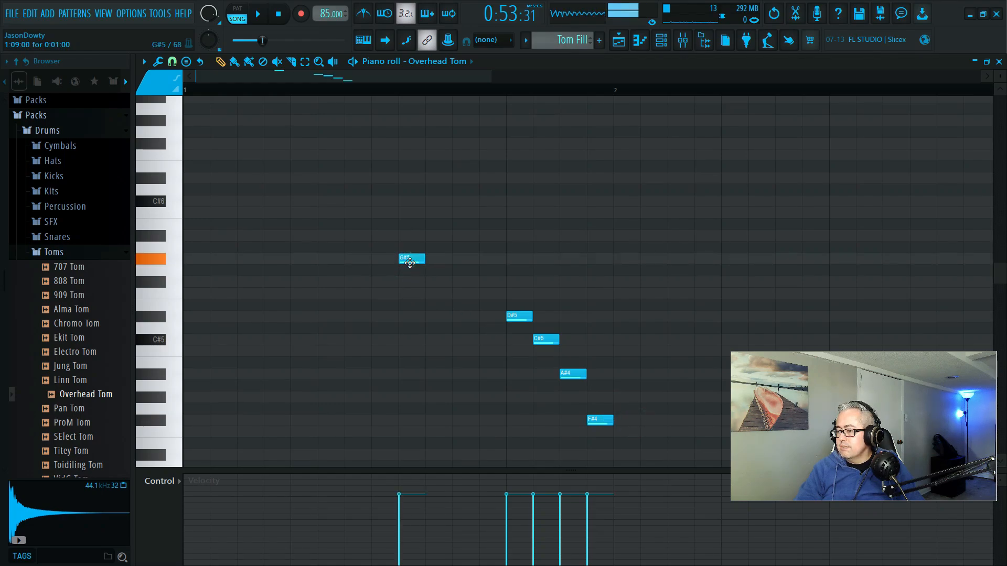
pyautogui.moveTo(410, 262); pyautogui.dragTo(410, 285)
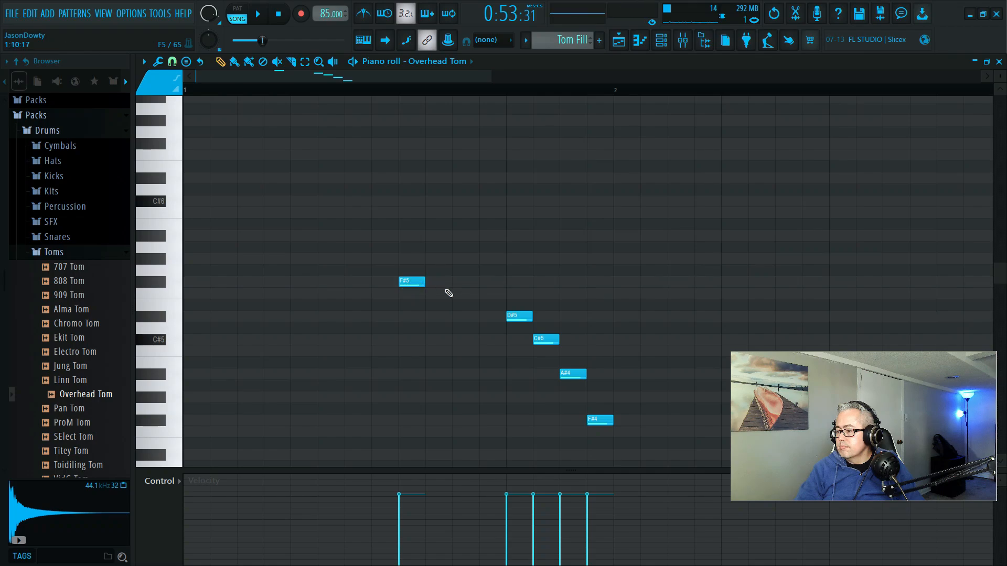
pyautogui.click(454, 283)
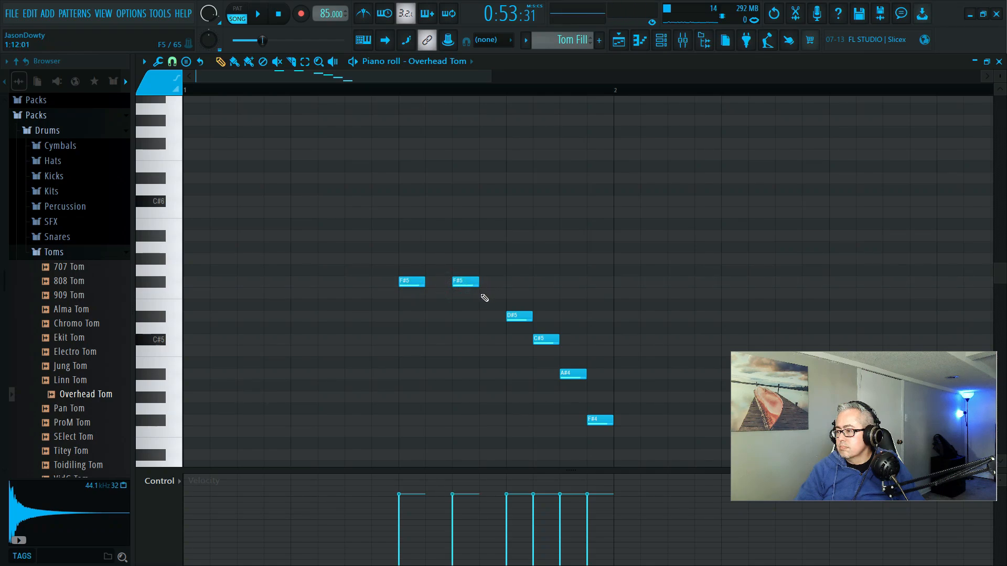
pyautogui.press('space')
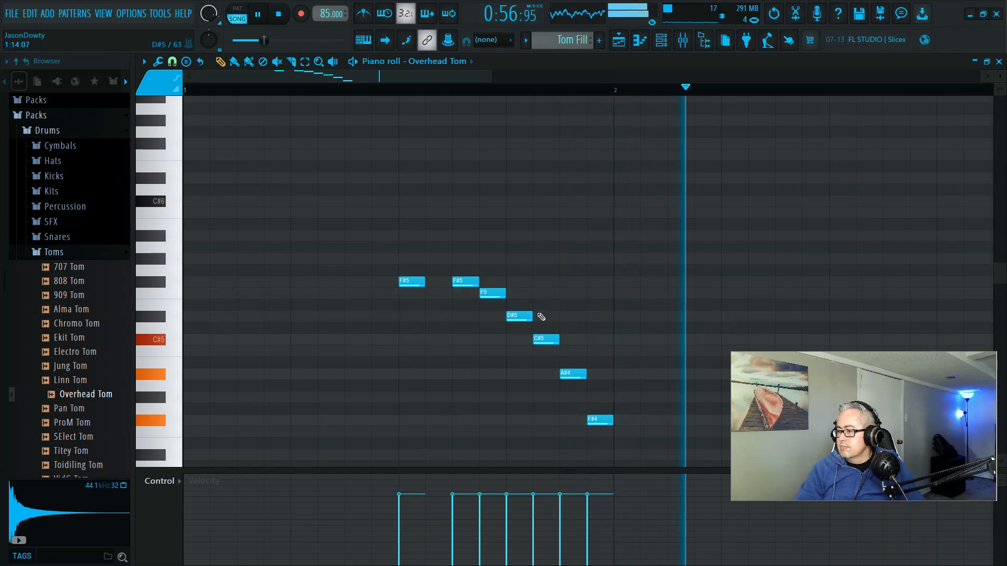
pyautogui.press('space')
pyautogui.click(492, 293)
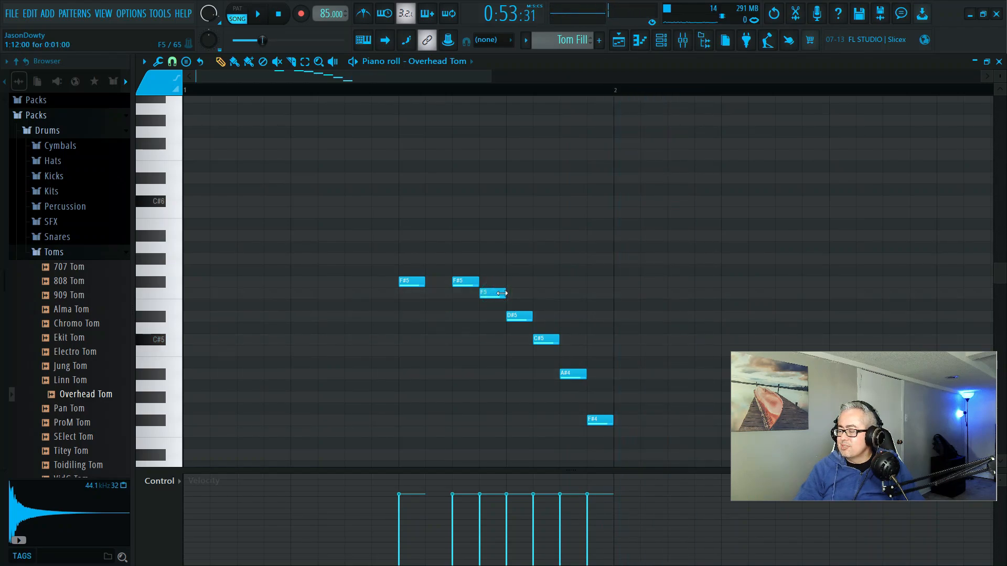
pyautogui.press('space')
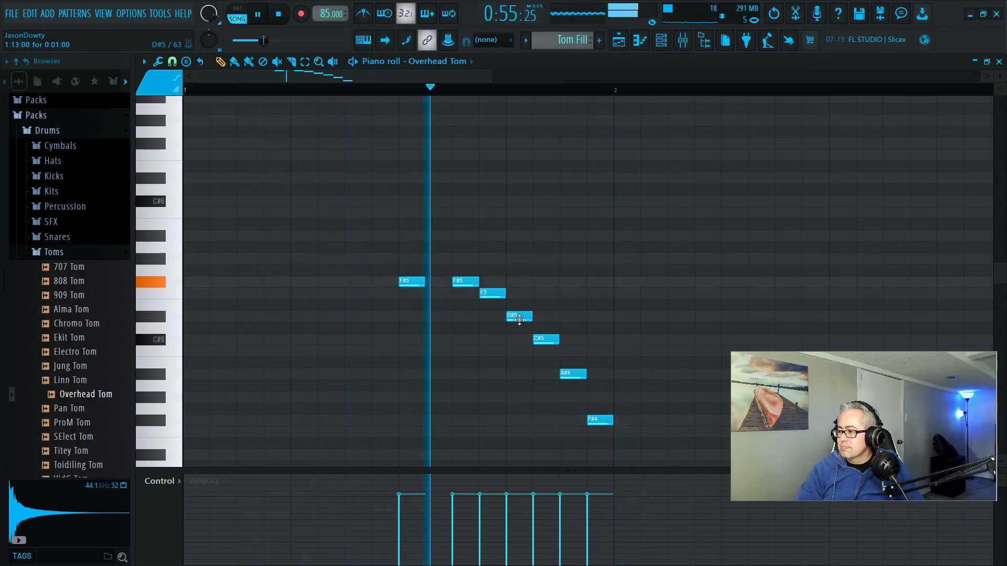
# Step: Regroup the tom fill into repeated pairs by raising F#4 to A#4, C#5 to D#5 and F5 to F#5, and play it
pyautogui.press('space')
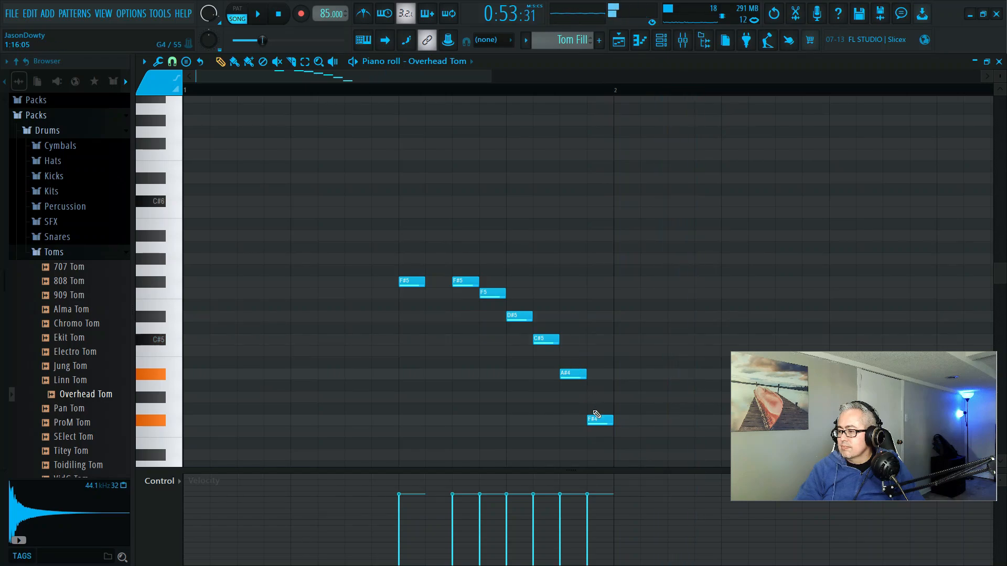
pyautogui.moveTo(595, 417); pyautogui.dragTo(597, 371)
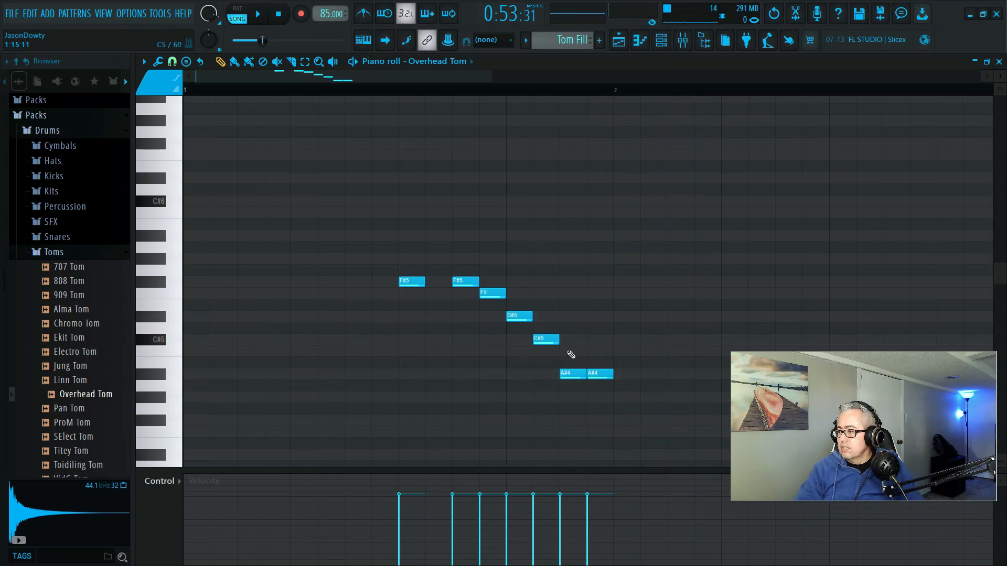
pyautogui.moveTo(542, 344); pyautogui.dragTo(543, 319)
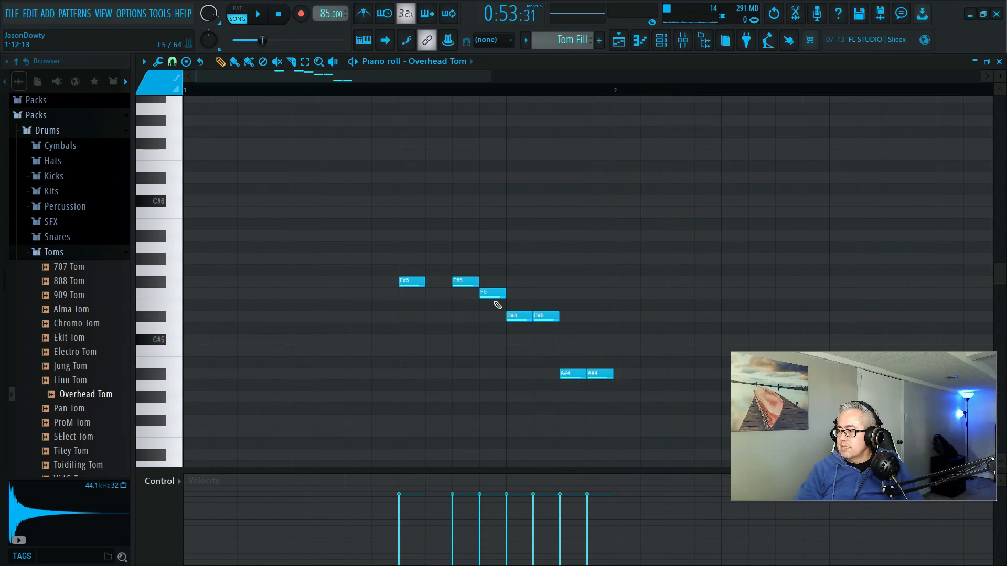
pyautogui.moveTo(489, 298); pyautogui.dragTo(490, 287)
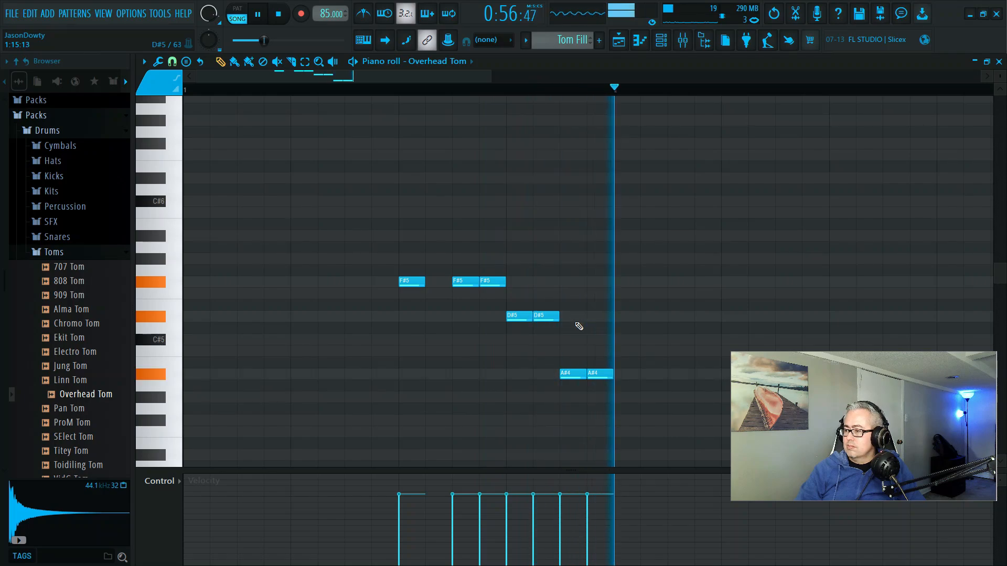
pyautogui.press('space')
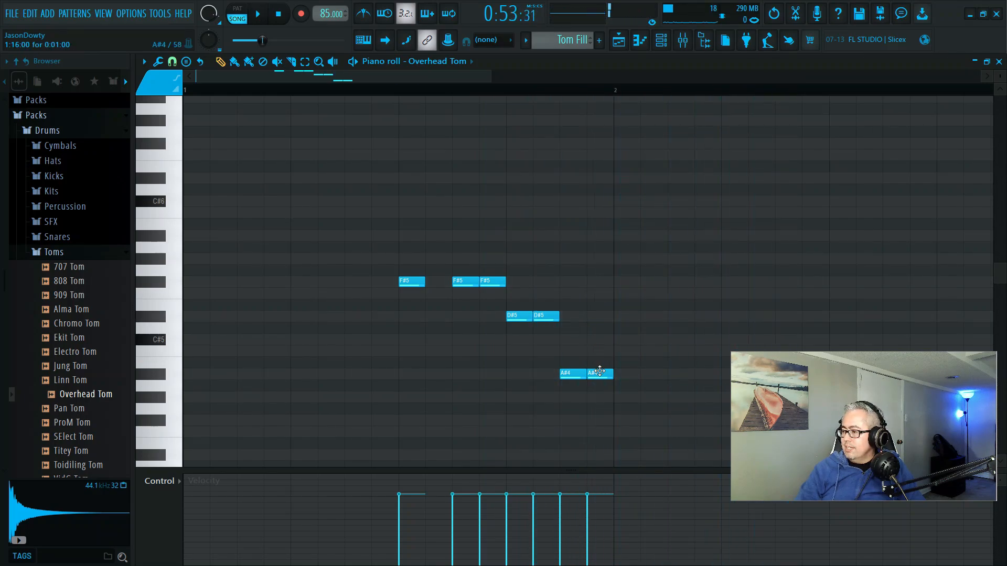
pyautogui.press('space')
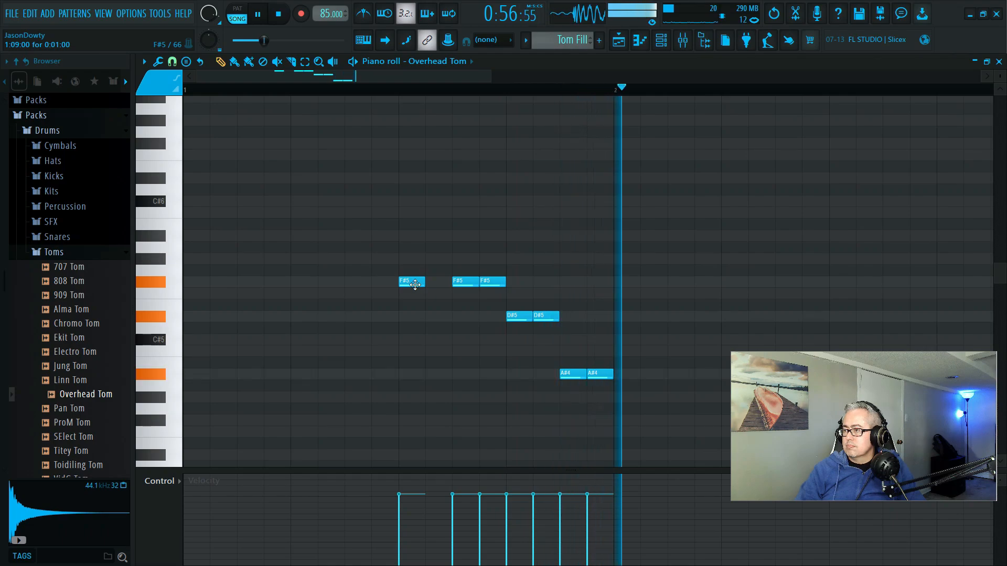
# Step: Lower the two D#5 tom notes to C#5, play the fill and return to the Playlist
pyautogui.press('space')
pyautogui.moveTo(511, 317); pyautogui.dragTo(547, 340)
pyautogui.press('space')
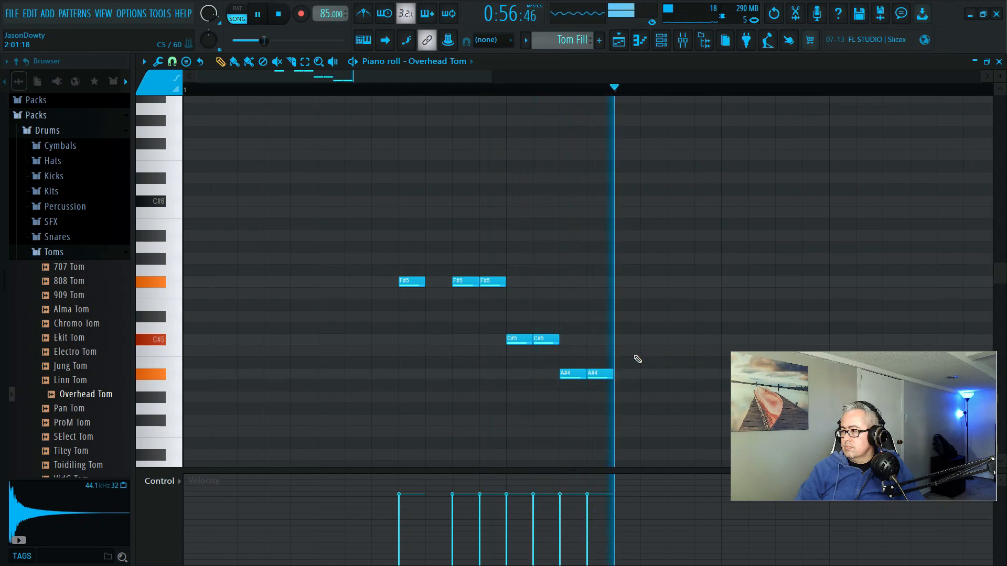
pyautogui.press('space')
pyautogui.click(999, 61)
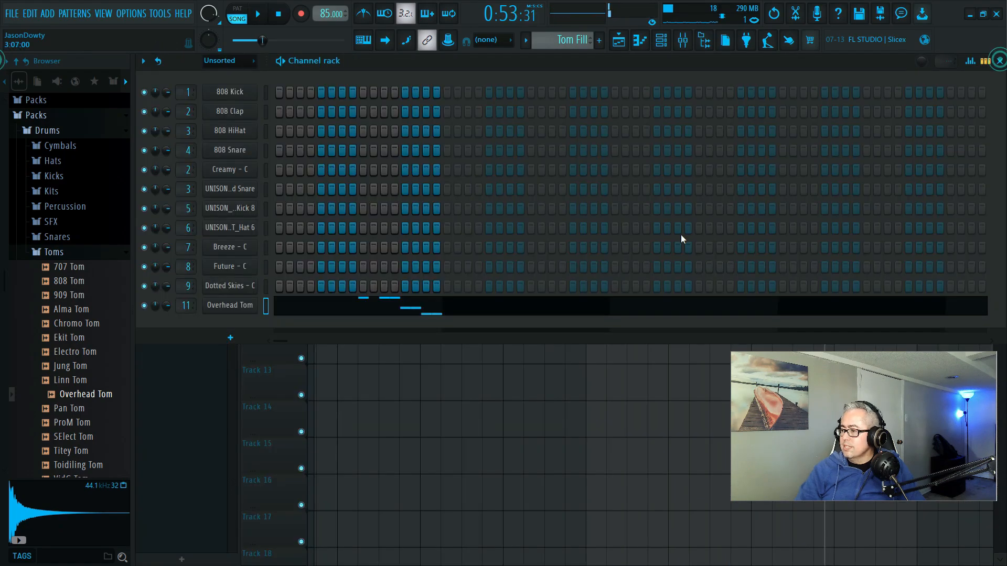
pyautogui.click(1000, 62)
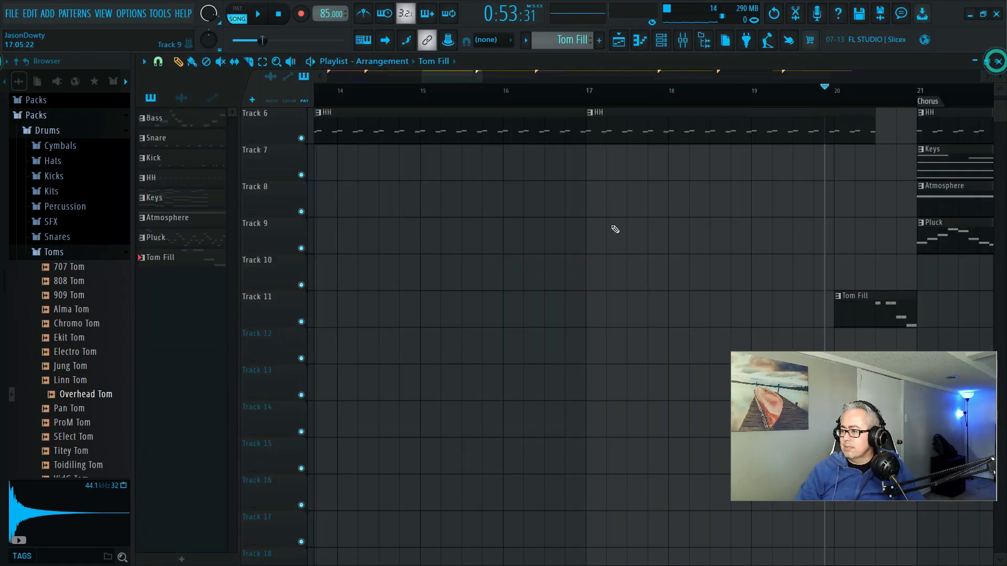
# Step: Audition samples in the Cymbals drum folder, including Blang Crash, Broken Crash and Cust Ride
pyautogui.click(64, 254)
pyautogui.click(61, 146)
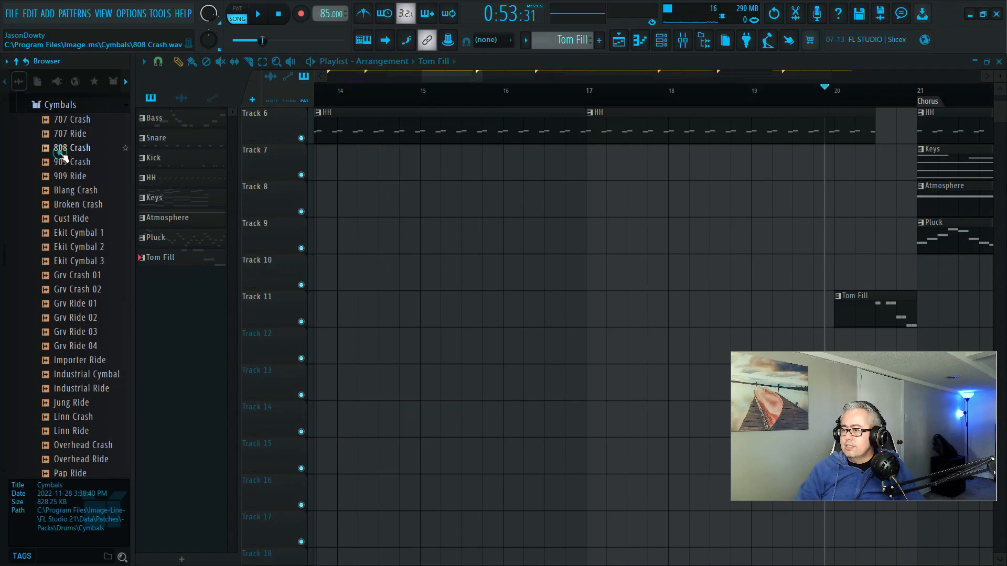
pyautogui.click(68, 176)
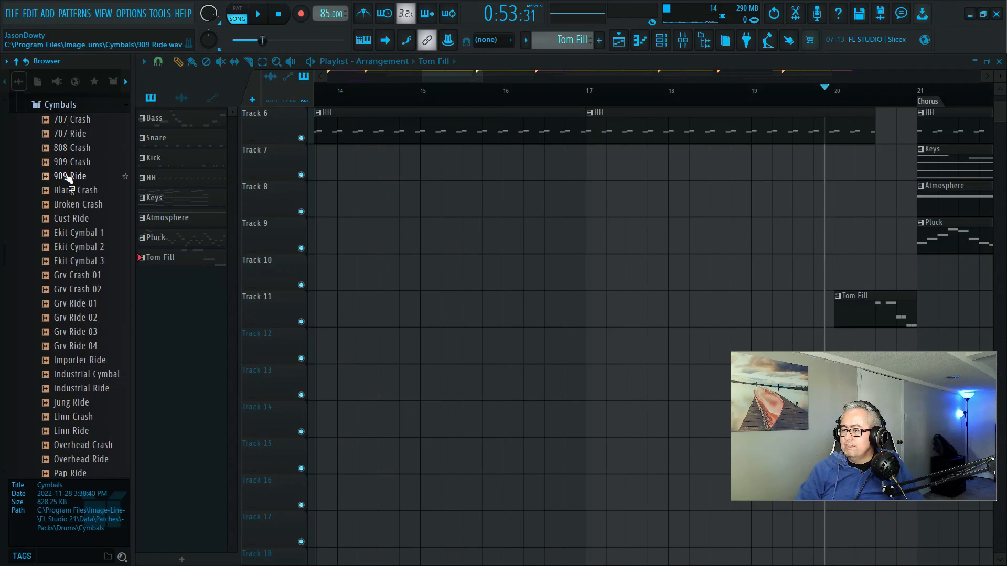
pyautogui.click(69, 177)
pyautogui.click(60, 189)
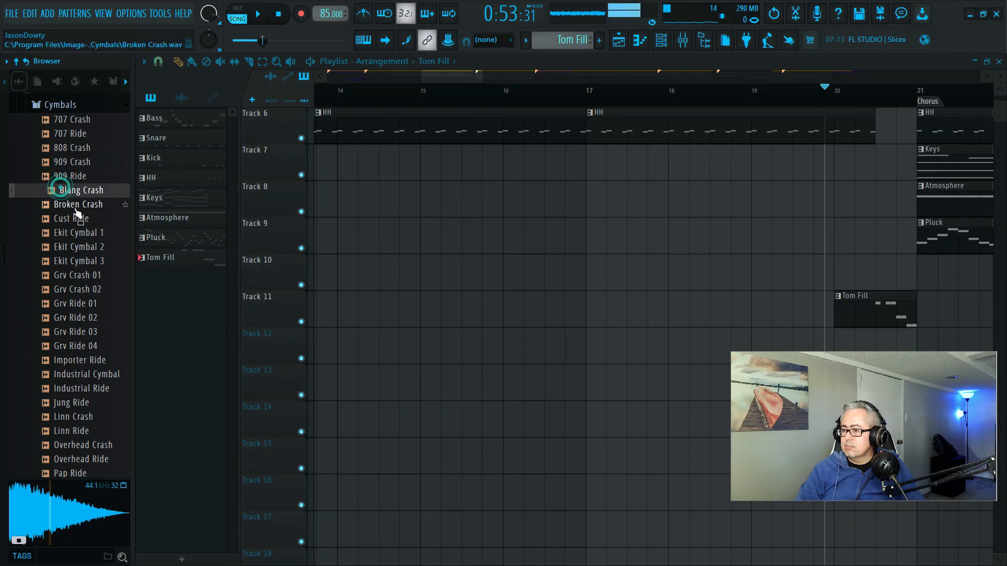
pyautogui.click(75, 209)
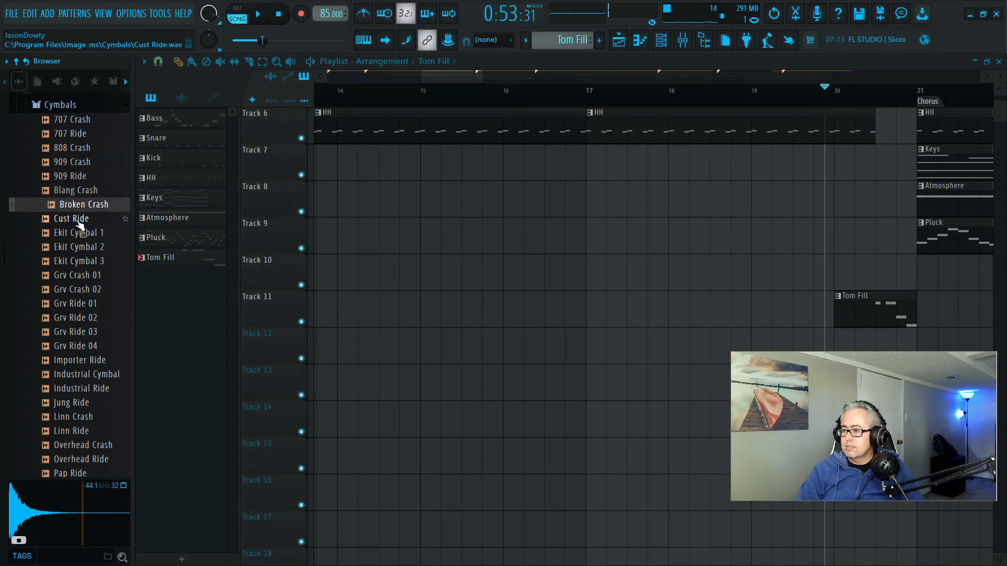
pyautogui.click(77, 219)
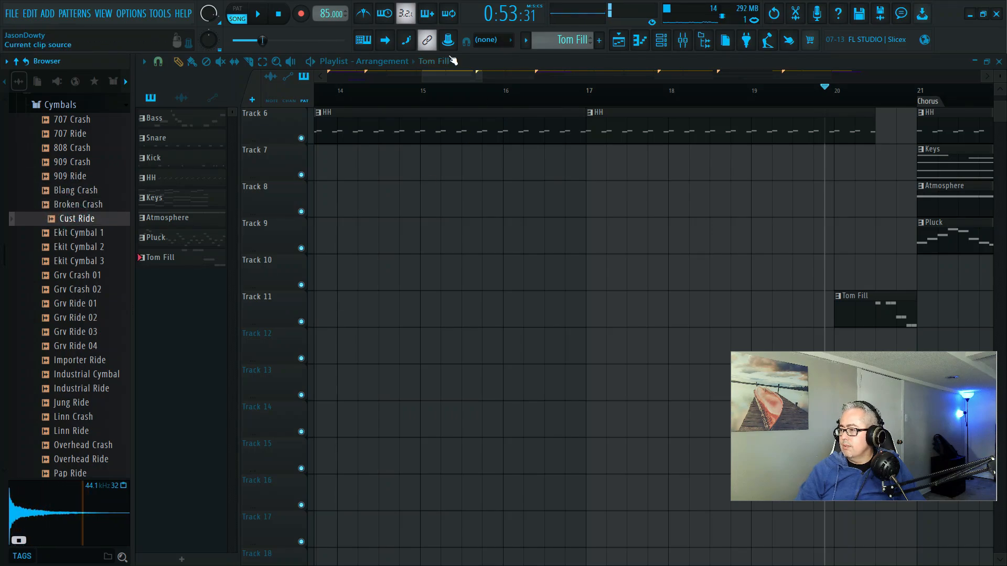
# Step: Create a new pattern named Ride and place it at bar 20 on Track 12, below the Tom Fill clip
pyautogui.click(599, 39)
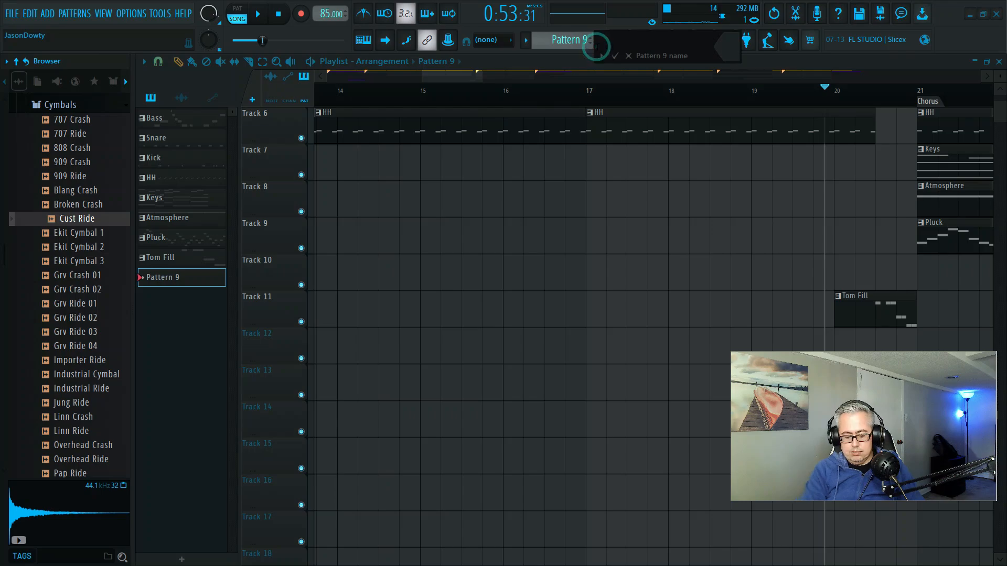
pyautogui.write('Ride')
pyautogui.press('Return')
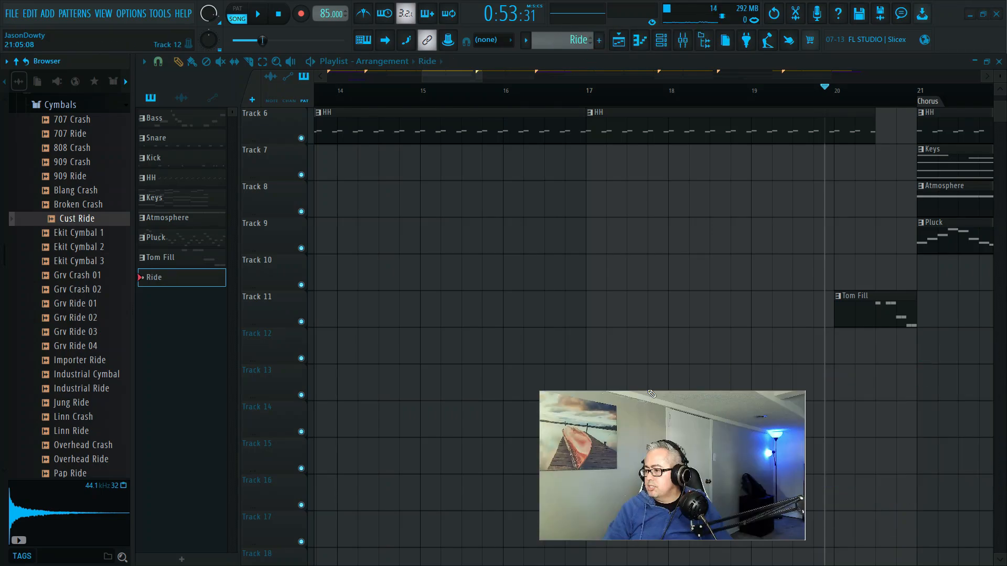
pyautogui.click(208, 278)
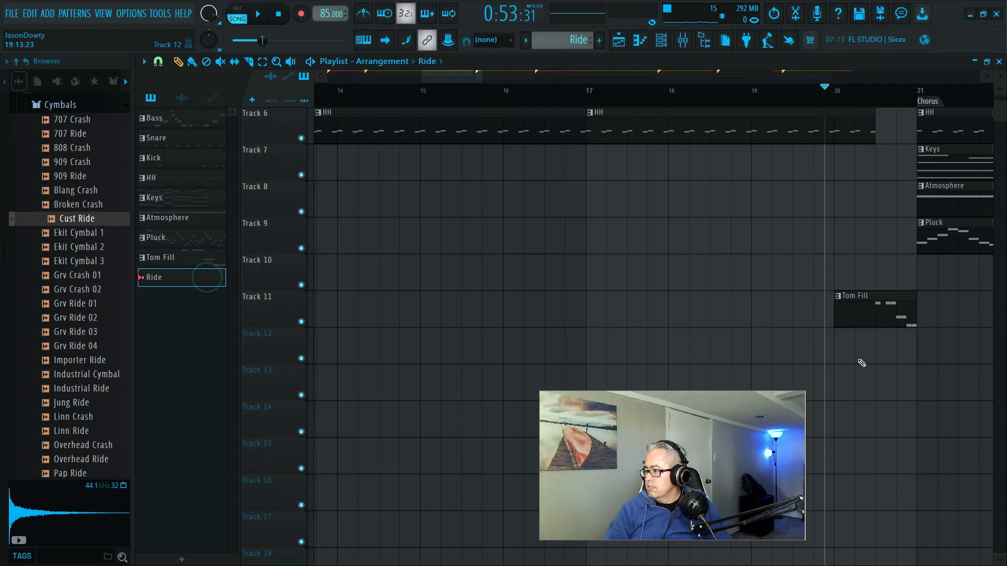
pyautogui.click(834, 346)
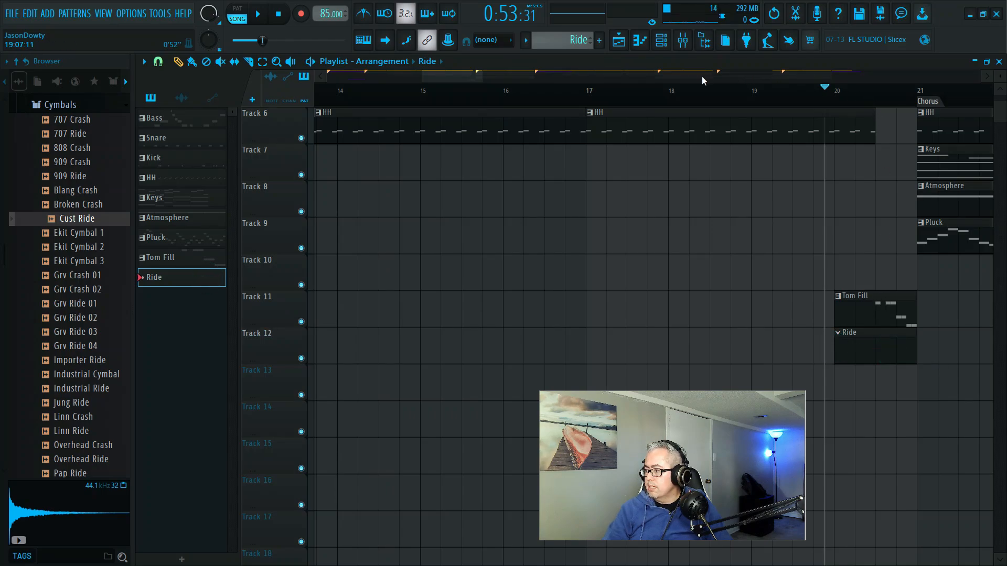
# Step: Add the Cust Ride sample as a new channel below Overhead Tom and route it to mixer track 12
pyautogui.click(662, 42)
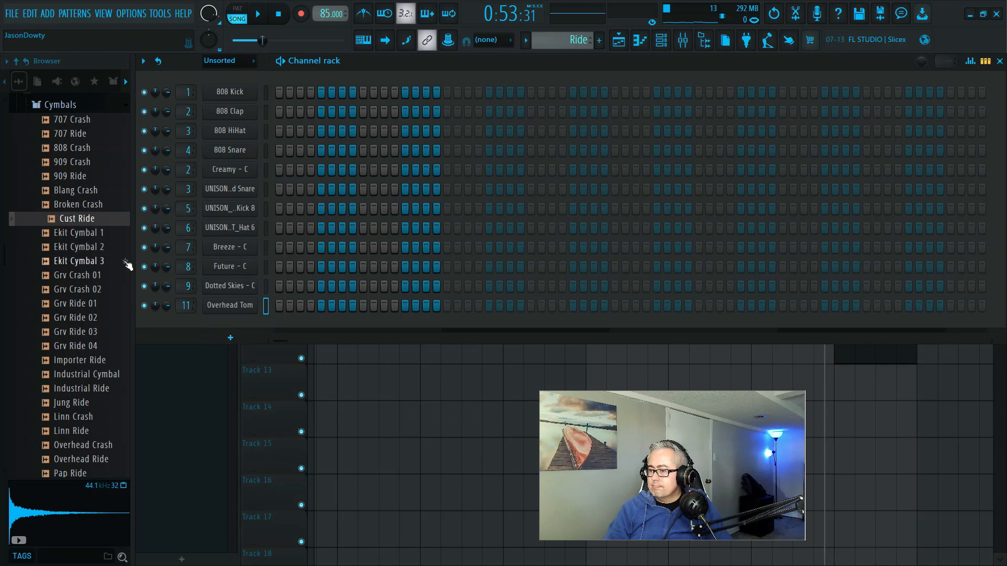
pyautogui.moveTo(89, 227); pyautogui.dragTo(177, 327)
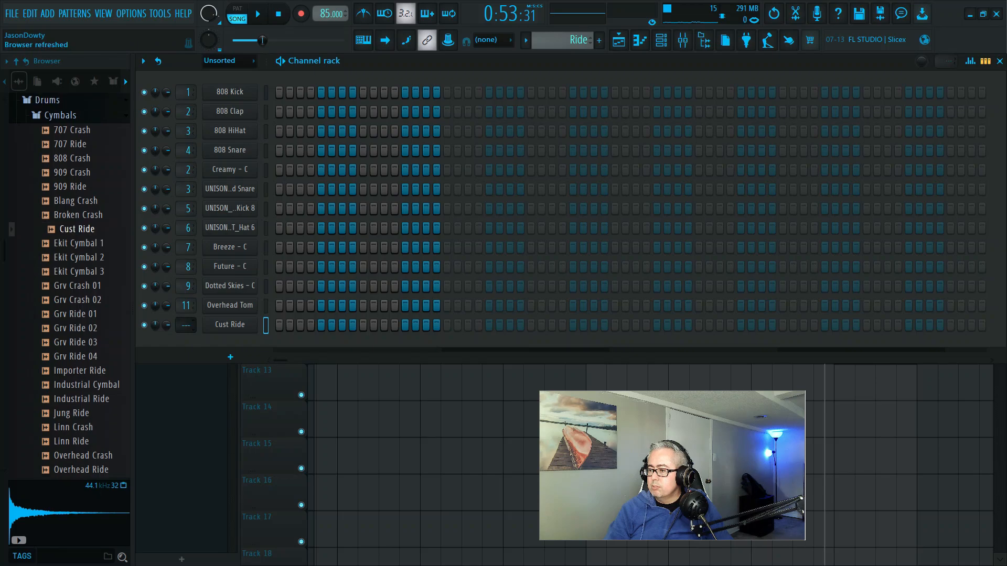
pyautogui.click(237, 328)
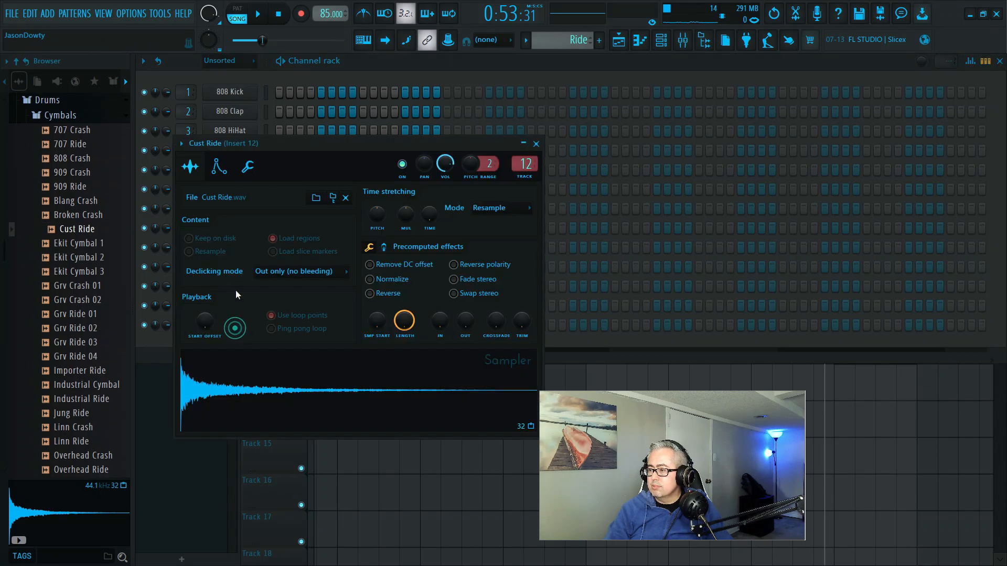
pyautogui.click(226, 168)
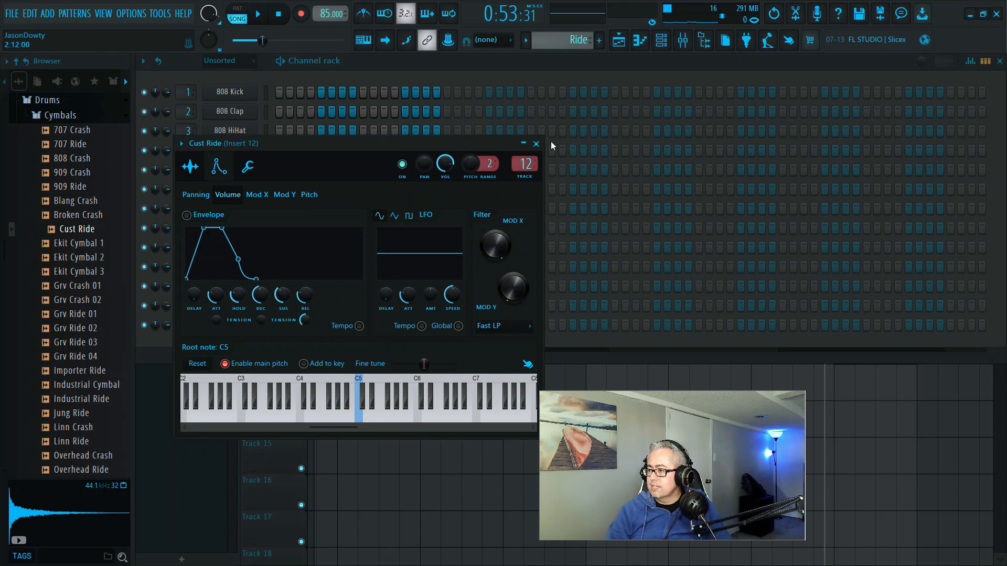
pyautogui.click(536, 144)
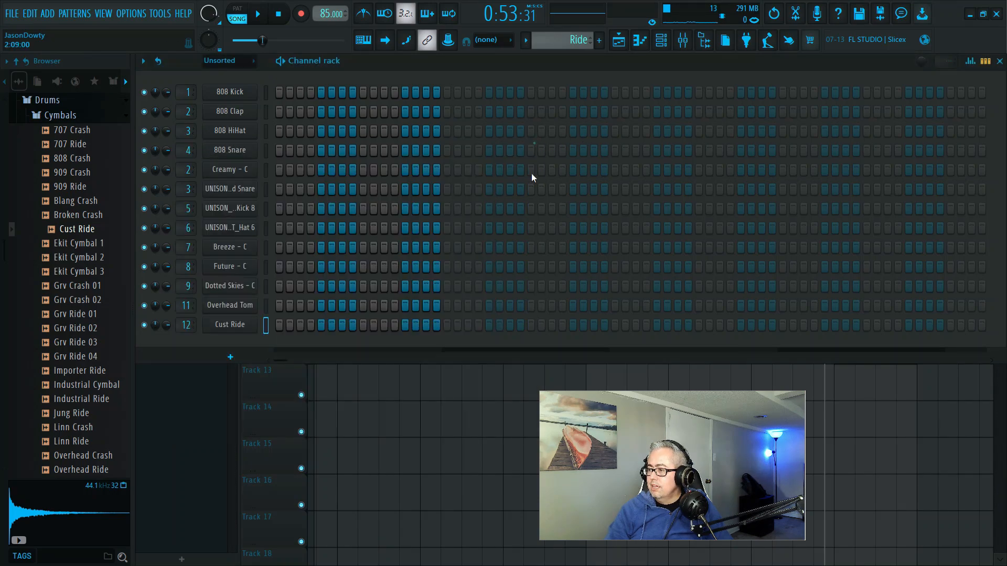
# Step: Add four quarter-beat C5 ride notes at half-beat intervals from beat 3, play the transition and return to the Playlist
pyautogui.rightClick(242, 327)
pyautogui.click(268, 322)
pyautogui.press('space')
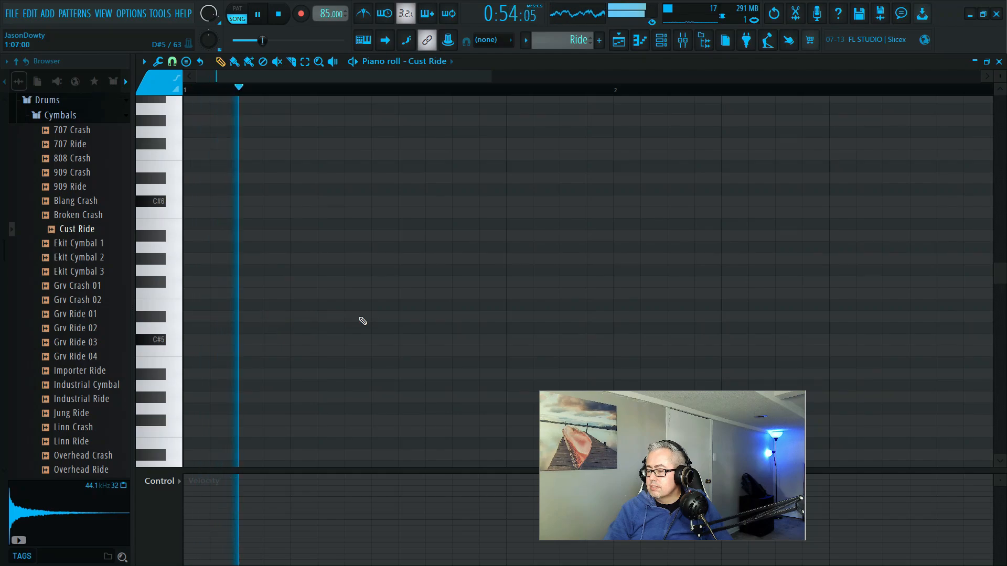
pyautogui.press('space')
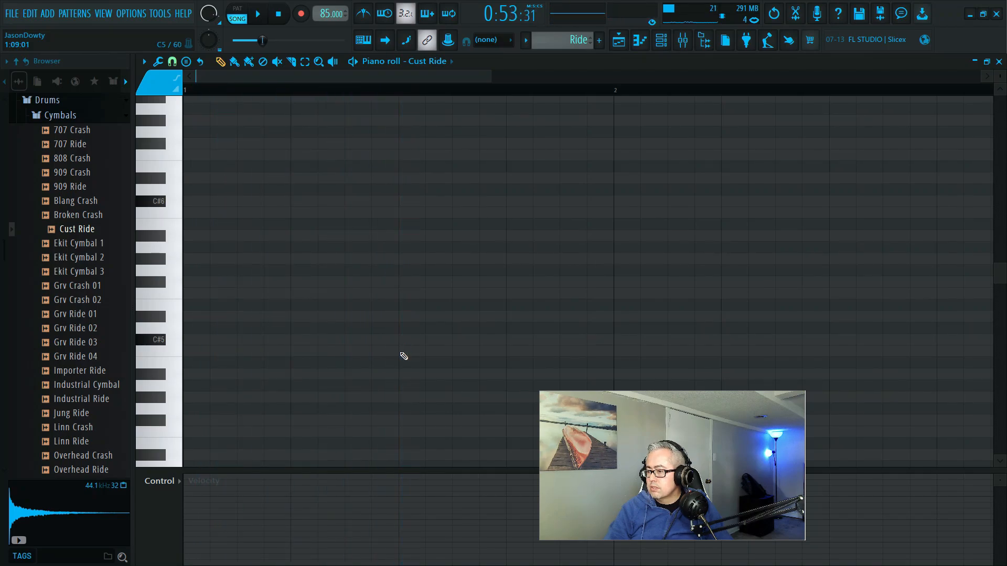
pyautogui.click(403, 352)
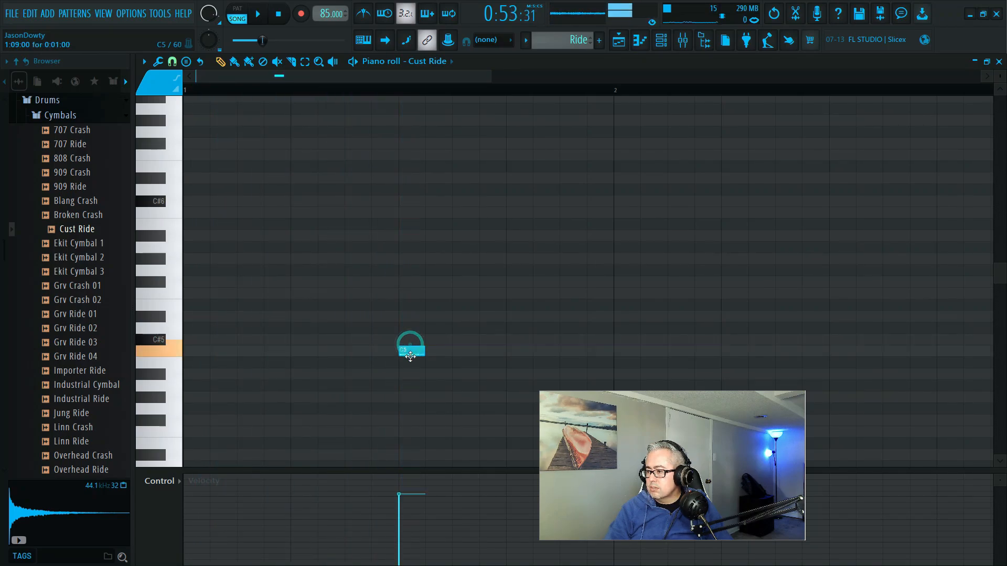
pyautogui.click(454, 354)
pyautogui.click(509, 351)
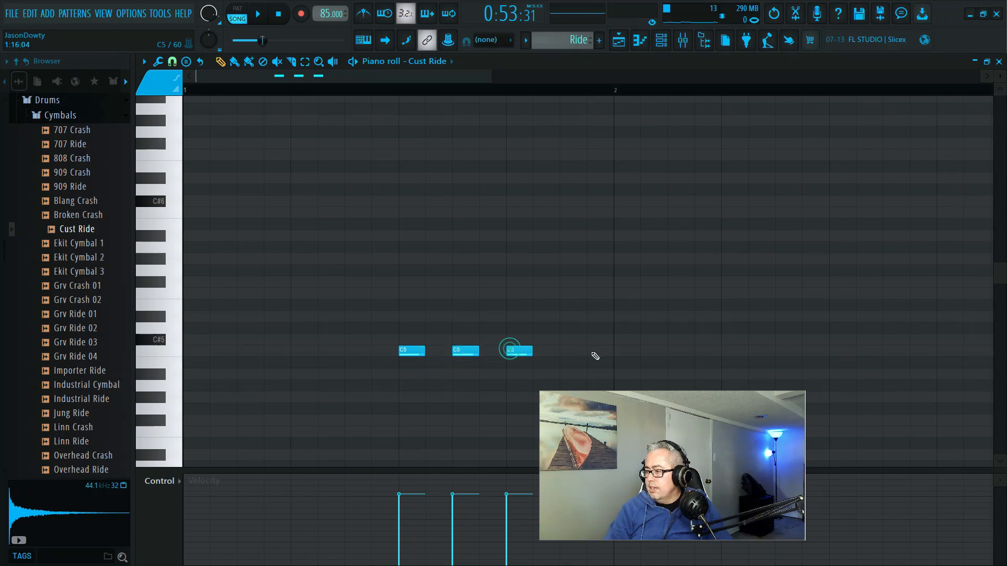
pyautogui.click(563, 355)
pyautogui.press('space')
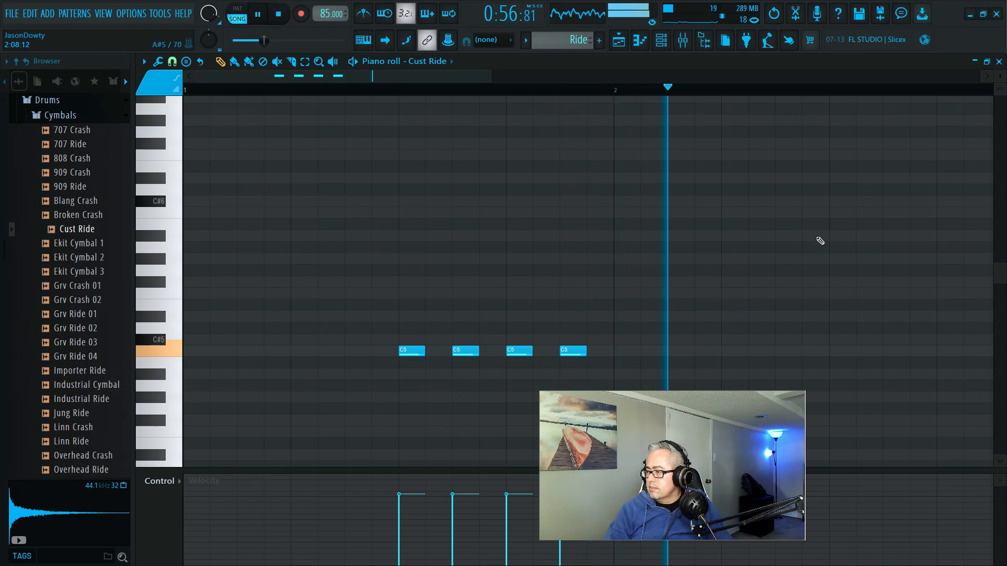
pyautogui.click(999, 61)
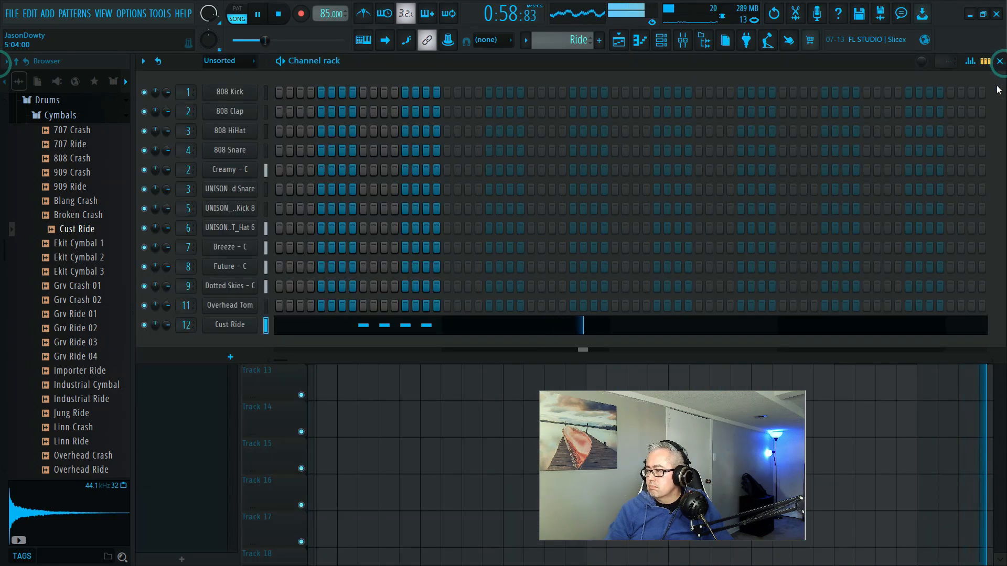
pyautogui.click(999, 62)
pyautogui.press('space')
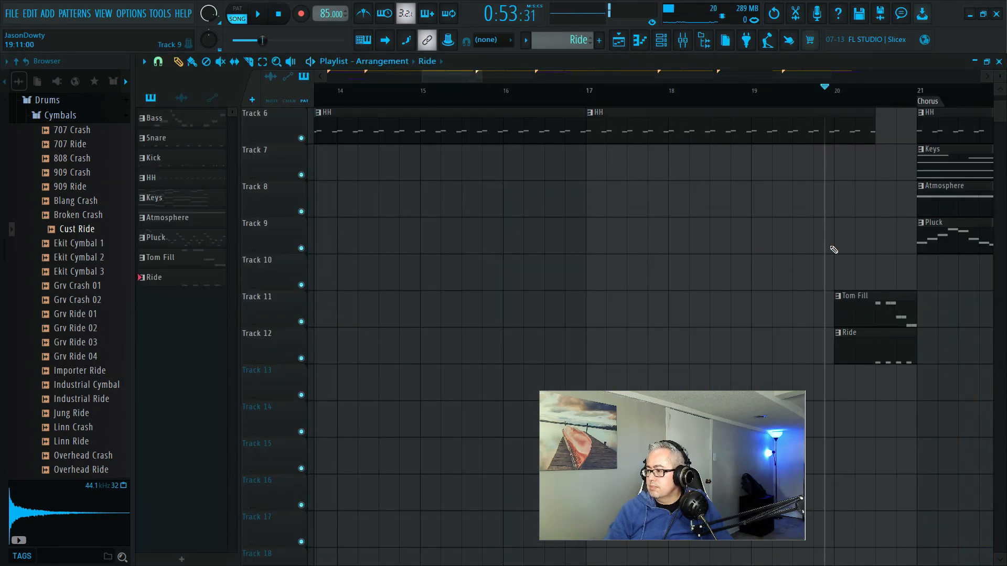
# Step: Raise the velocity of all the Tom Fill notes to about 100%
pyautogui.click(880, 317)
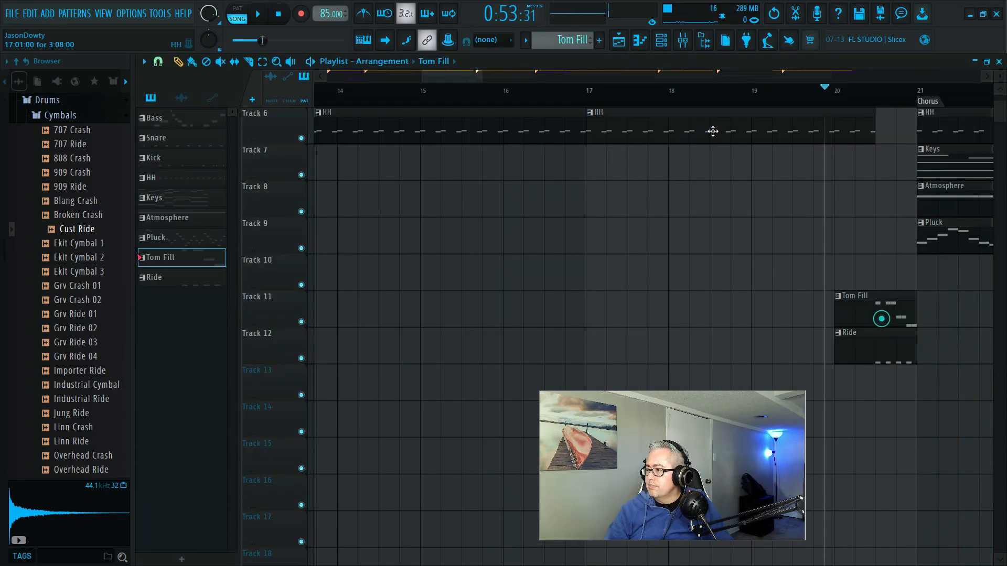
pyautogui.click(663, 41)
pyautogui.click(475, 304)
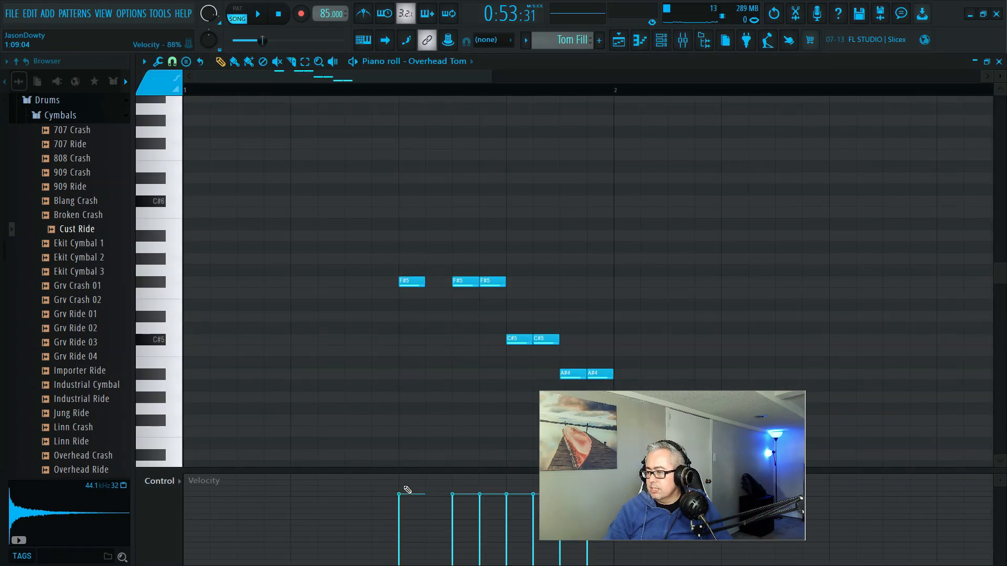
pyautogui.moveTo(412, 480); pyautogui.dragTo(643, 468)
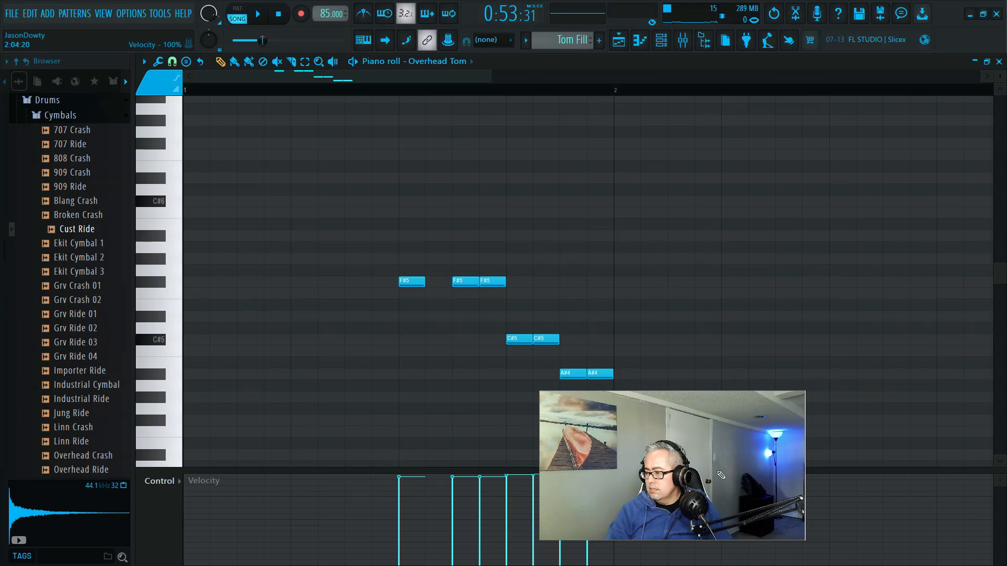
pyautogui.click(998, 61)
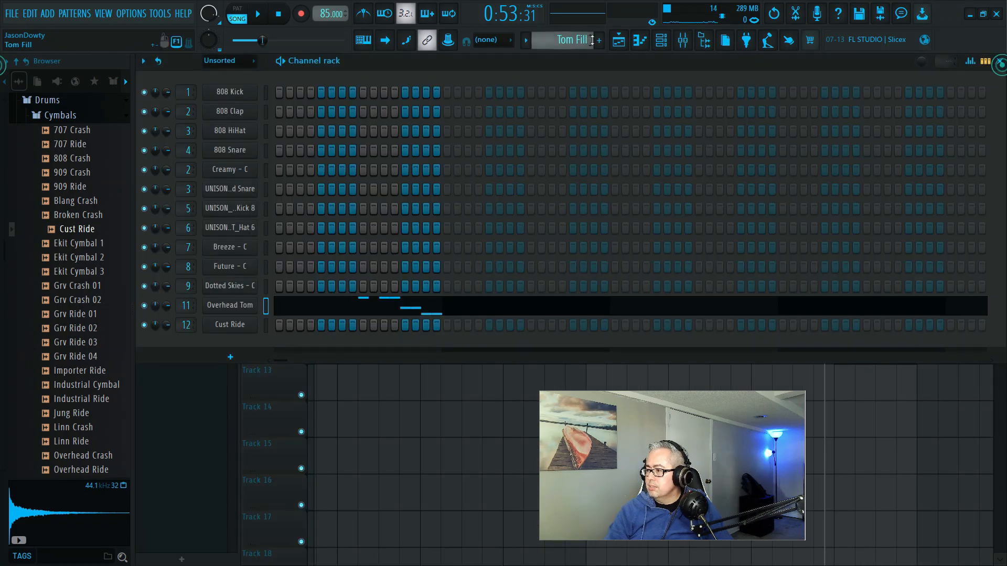
# Step: While playing the transition, slightly lower the tom's level on Insert 11 and set the ride's Insert 12 to -3.1 dB
pyautogui.click(682, 40)
pyautogui.press('space')
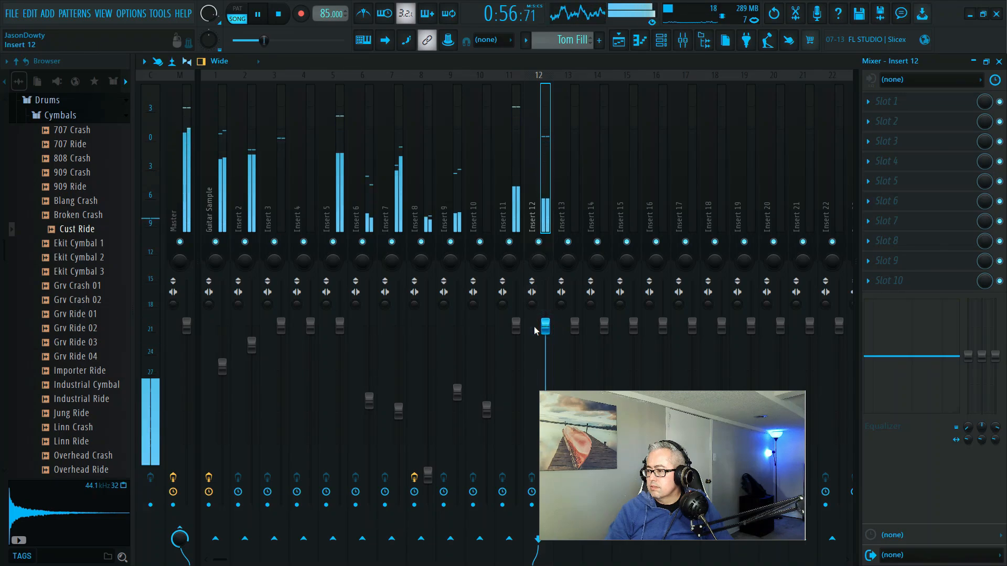
pyautogui.moveTo(516, 329); pyautogui.dragTo(516, 338)
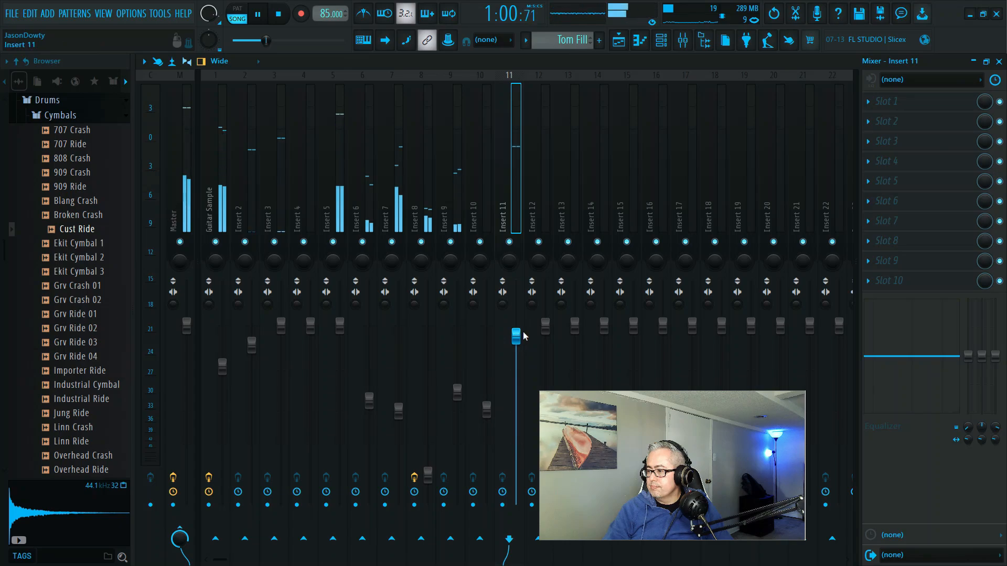
pyautogui.moveTo(545, 324); pyautogui.dragTo(545, 349)
pyautogui.press('space')
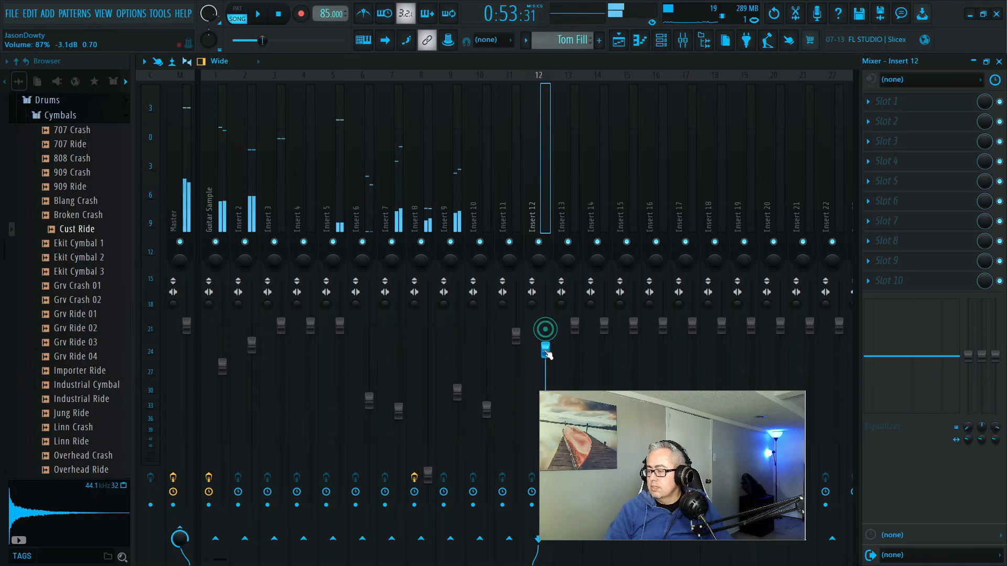